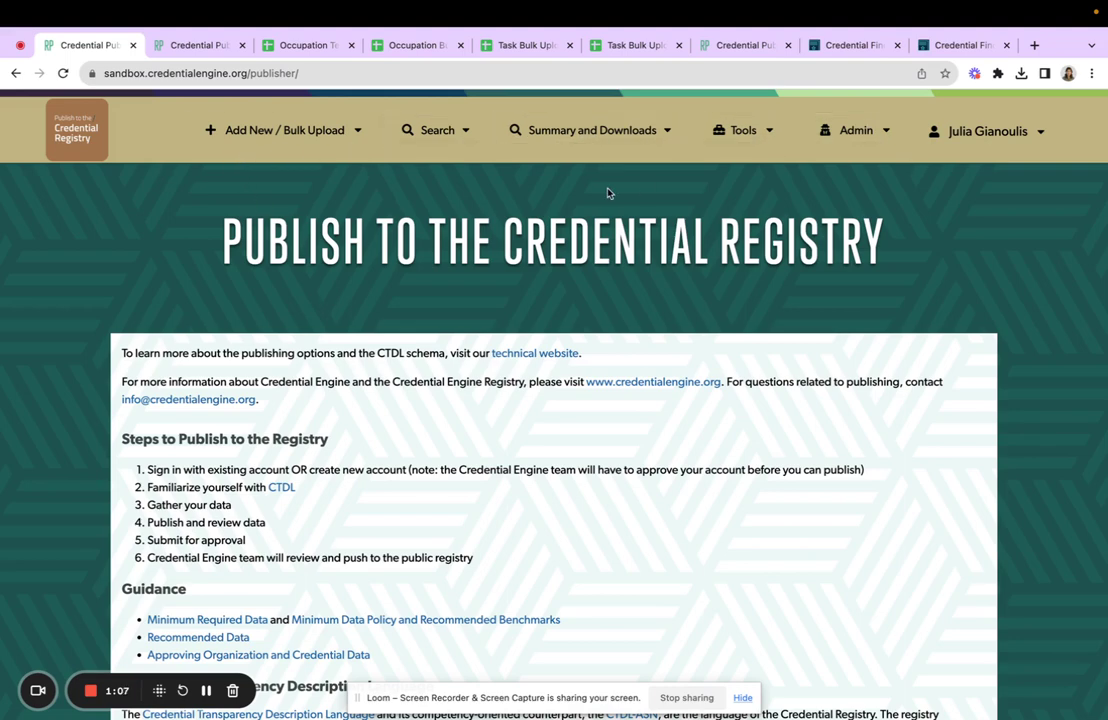
# Open the bulk CSV upload page for occupations.
pyautogui.click(339, 139)
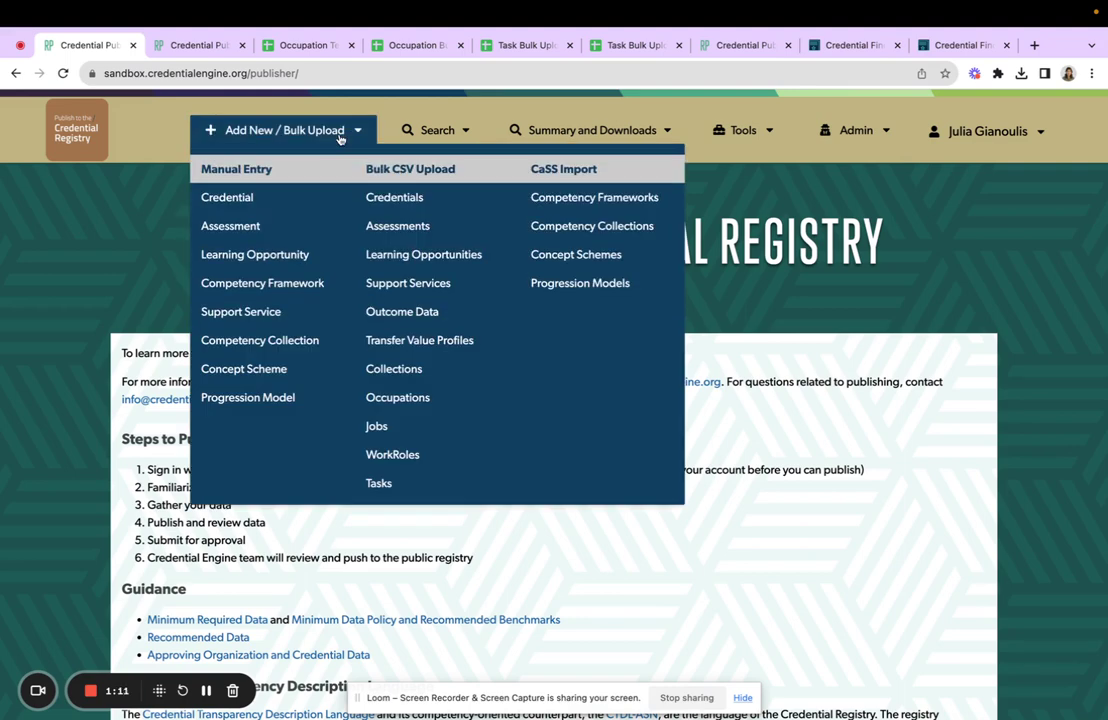
pyautogui.click(398, 397)
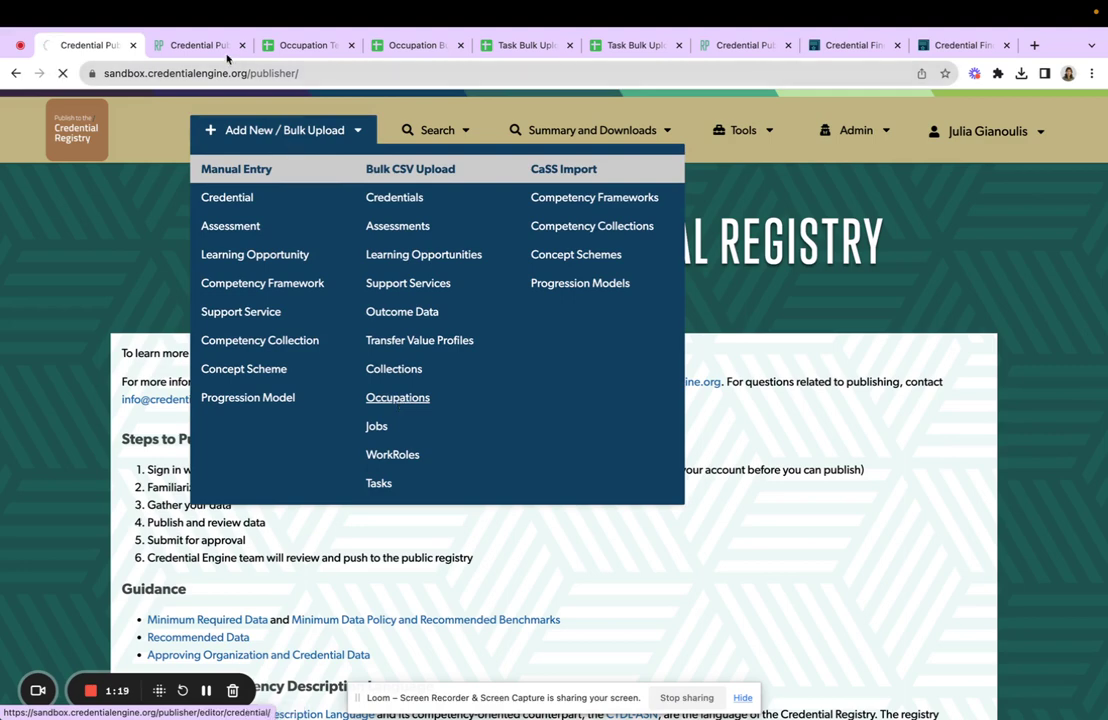
pyautogui.click(219, 48)
pyautogui.scroll(5, 268, 355)
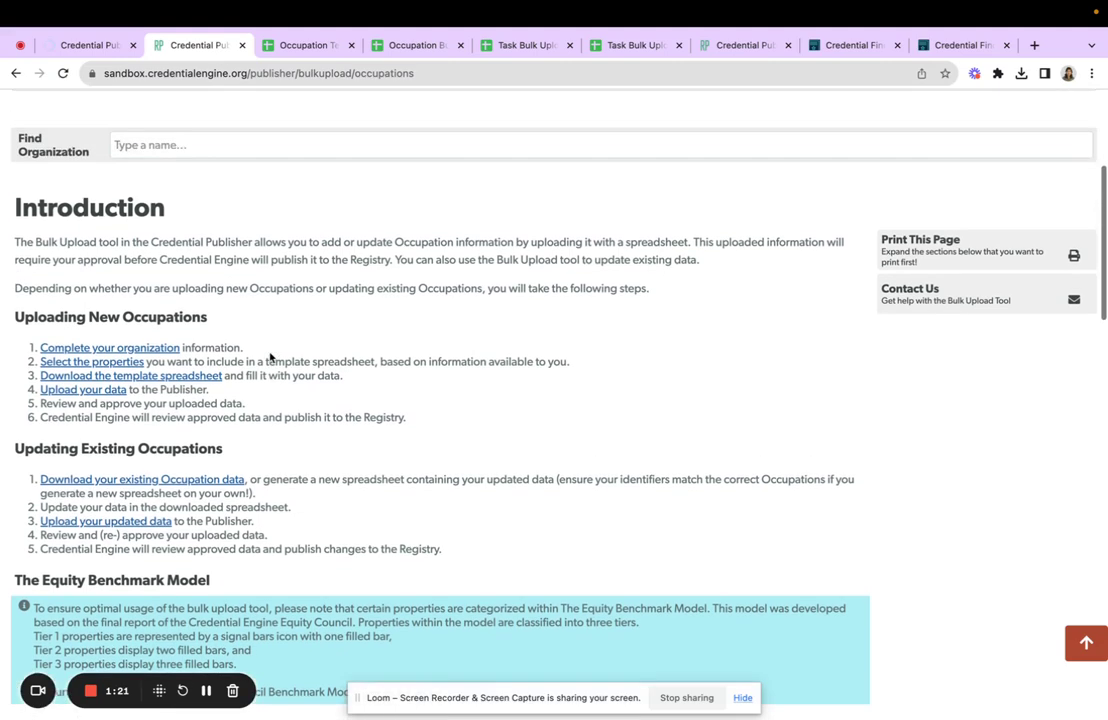
pyautogui.scroll(3, 269, 357)
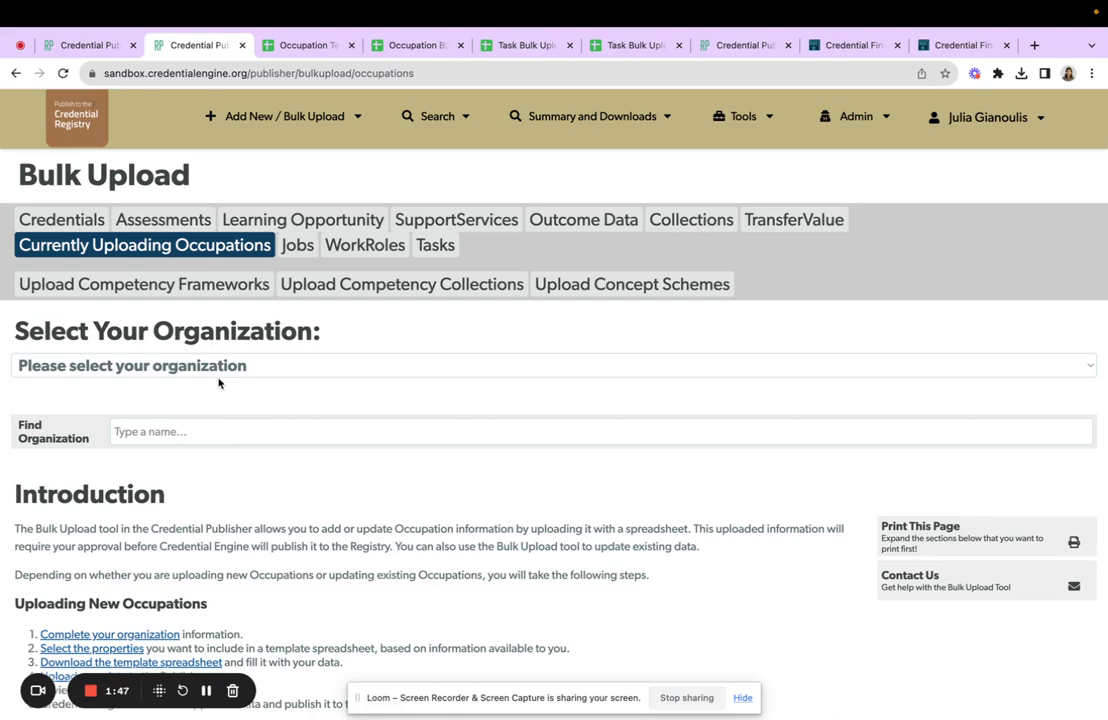
# Select Credential Engine Administration - Sandbox local as the organization for the occupation bulk upload.
pyautogui.click(221, 365)
pyautogui.scroll(-5, 221, 508)
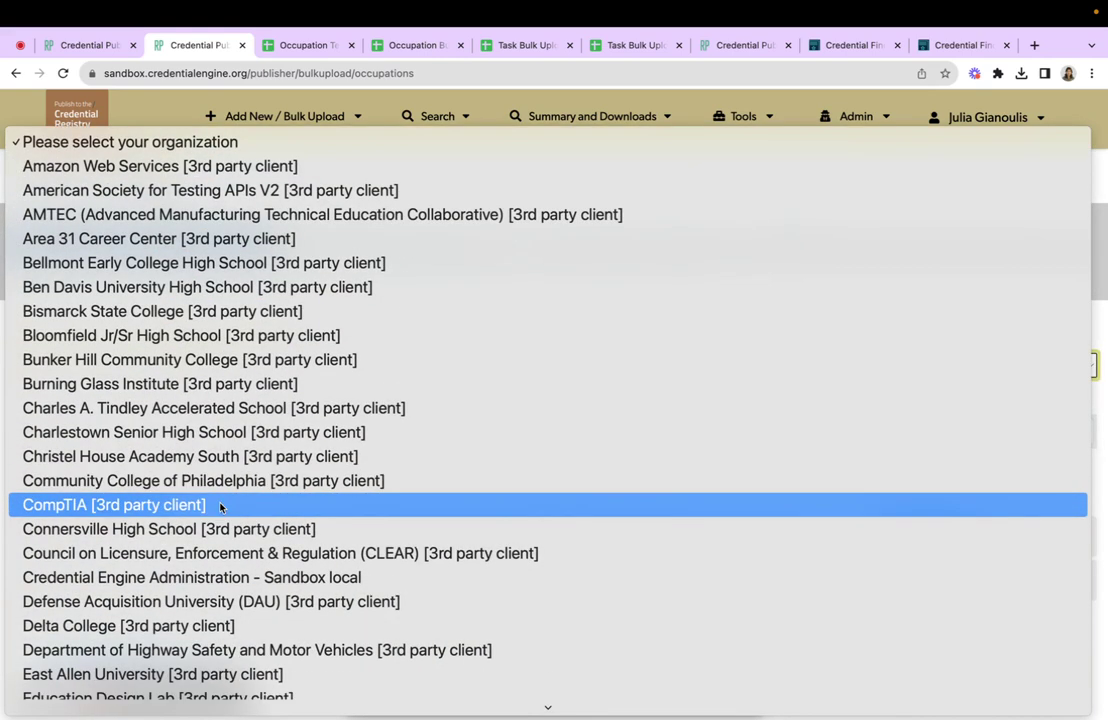
pyautogui.click(196, 577)
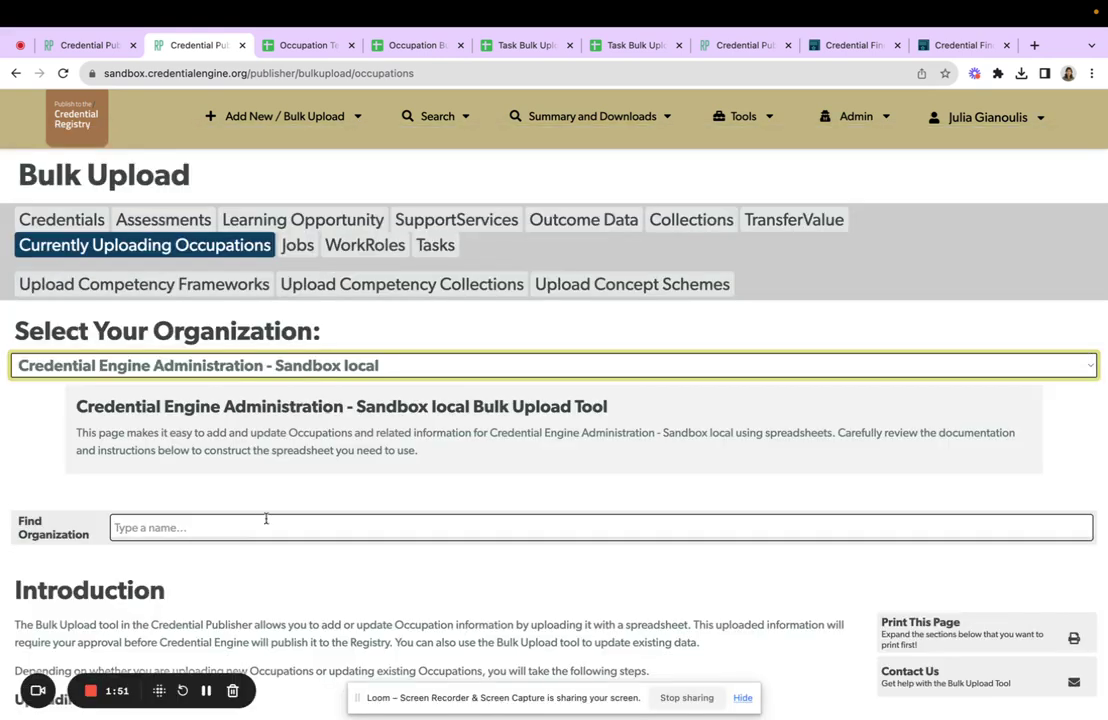
# Read the instructions for uploading new and updating existing occupations, the Equity Benchmark Model note and Step 1.
pyautogui.scroll(-5, 266, 518)
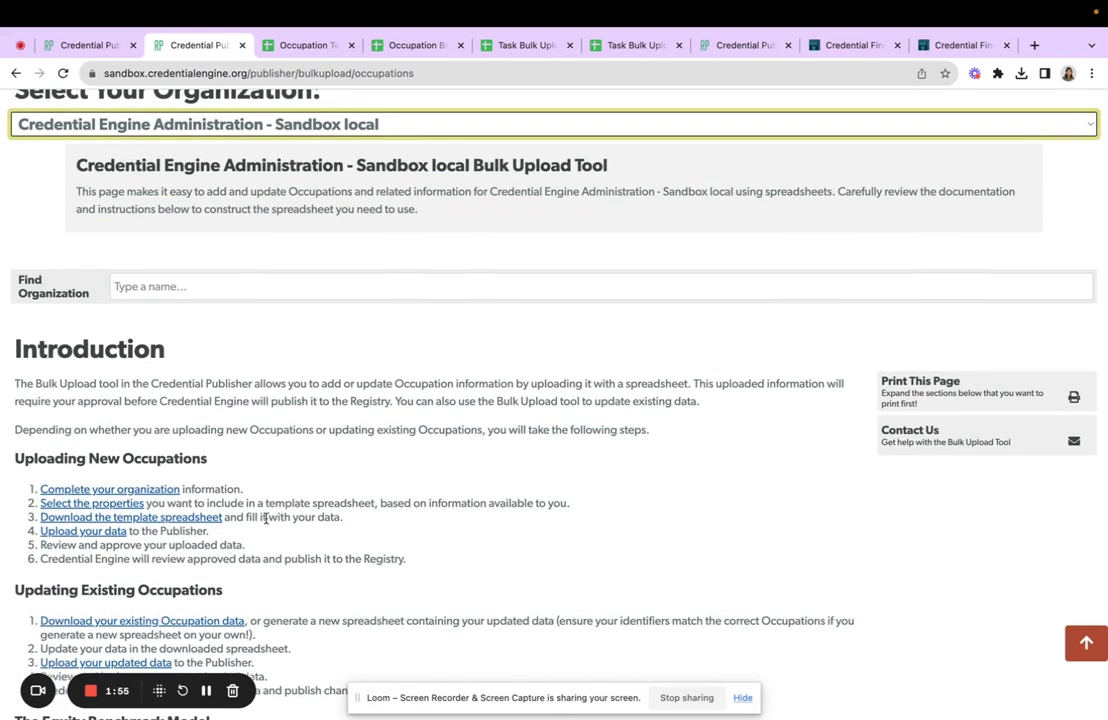
pyautogui.scroll(-1, 266, 518)
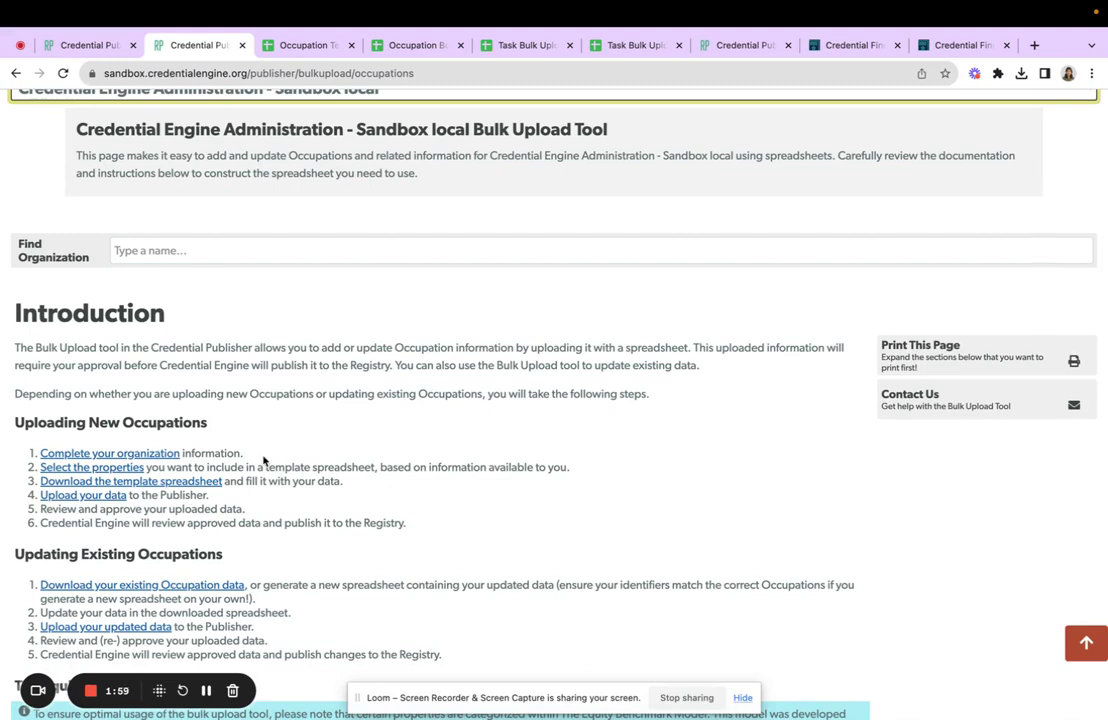
pyautogui.scroll(-2, 263, 460)
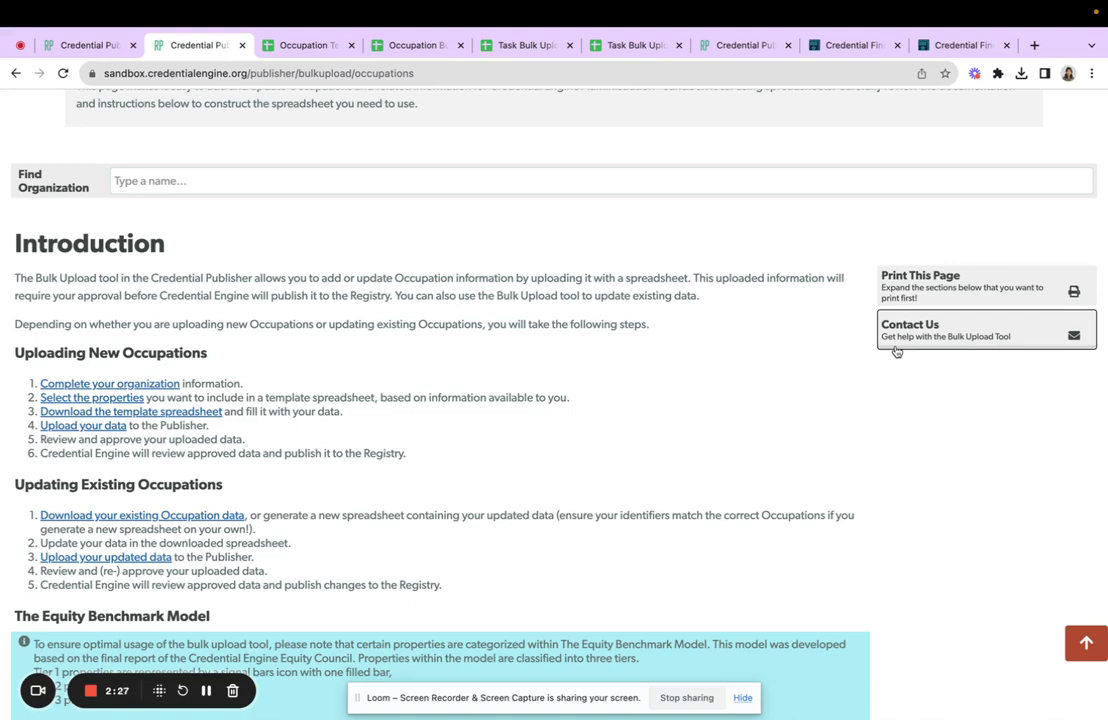
pyautogui.scroll(-1, 581, 483)
pyautogui.scroll(-3, 581, 483)
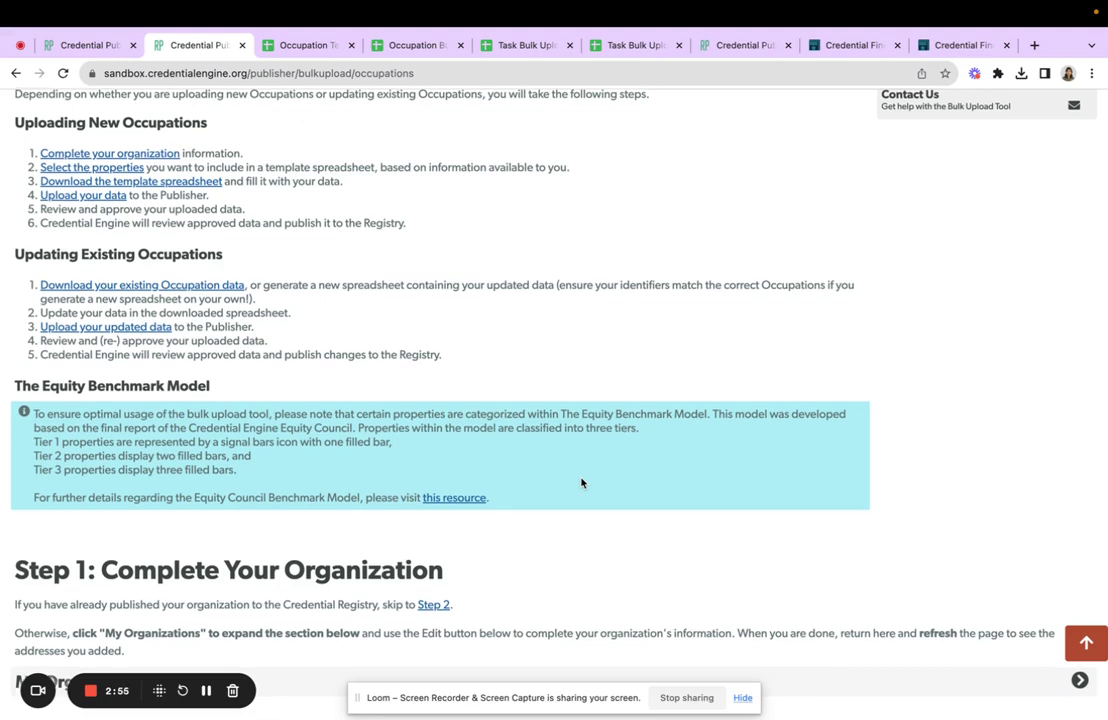
pyautogui.scroll(-2, 583, 482)
pyautogui.scroll(-2, 640, 478)
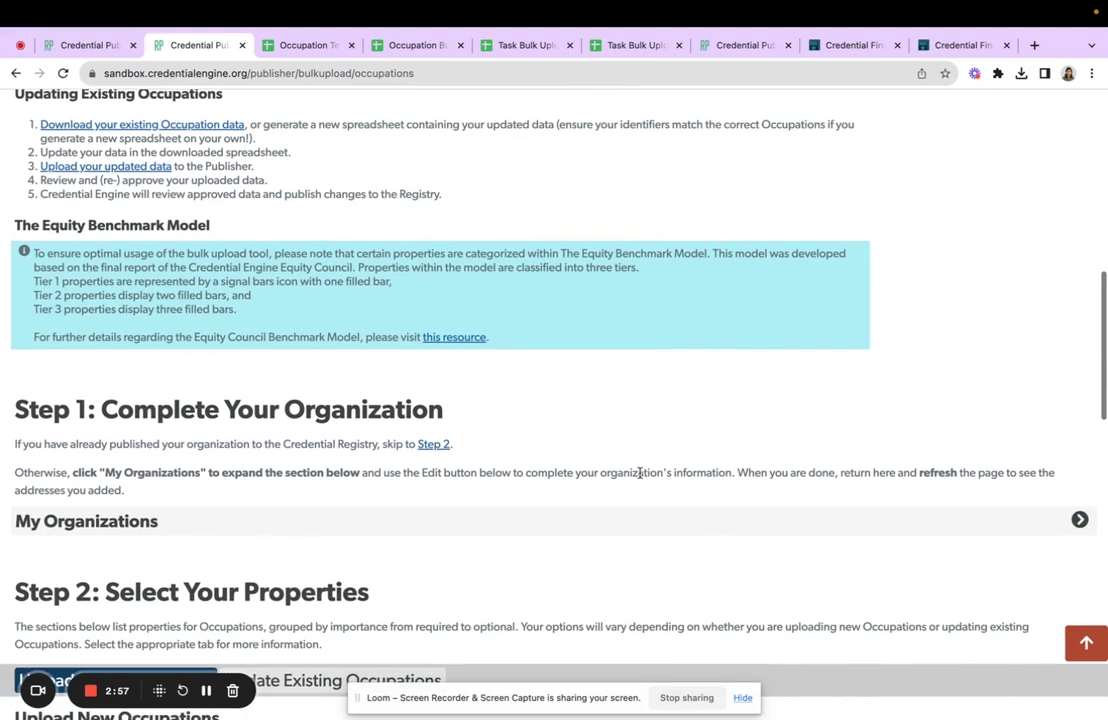
pyautogui.scroll(-2, 645, 491)
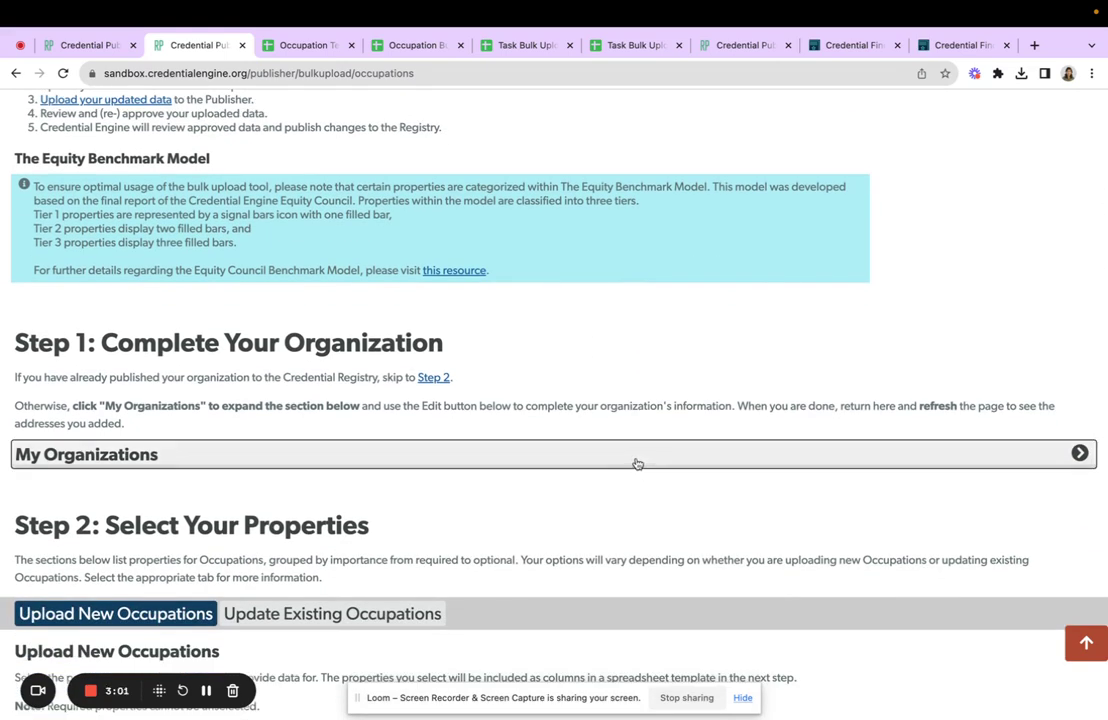
# Expand My Organizations and review the organization's CTID, addresses, cost manifests and condition manifests.
pyautogui.click(635, 463)
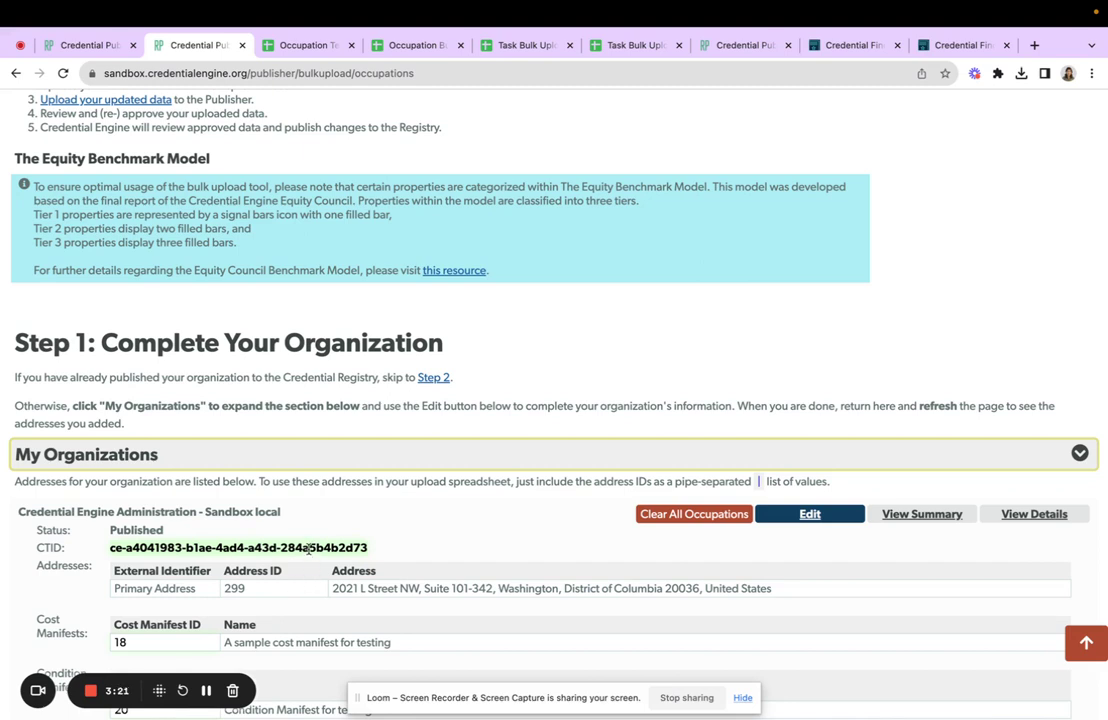
pyautogui.scroll(-5, 309, 566)
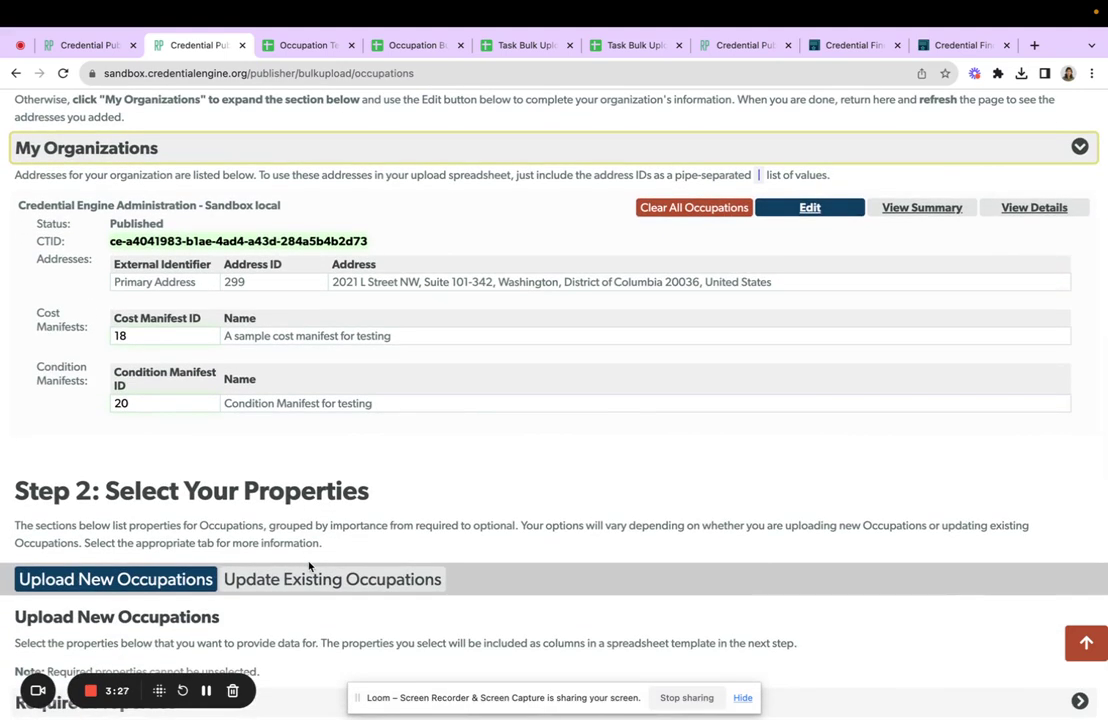
pyautogui.scroll(-3, 309, 566)
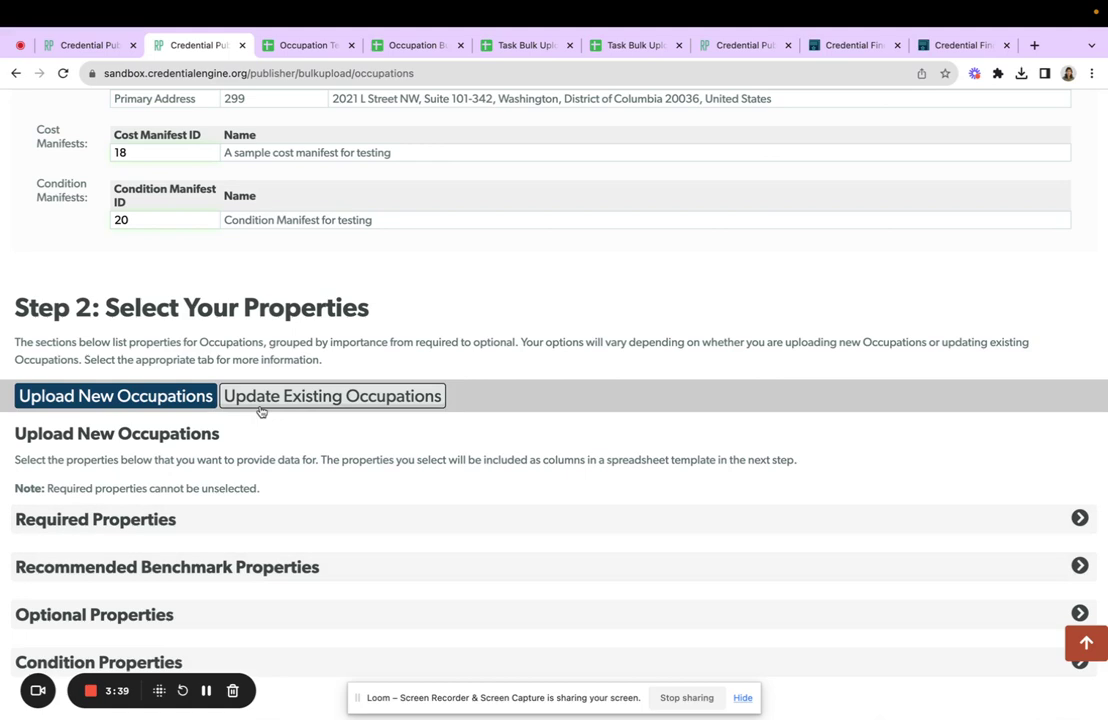
# Expand Required Properties for new occupations and review the listed properties and their examples.
pyautogui.click(356, 522)
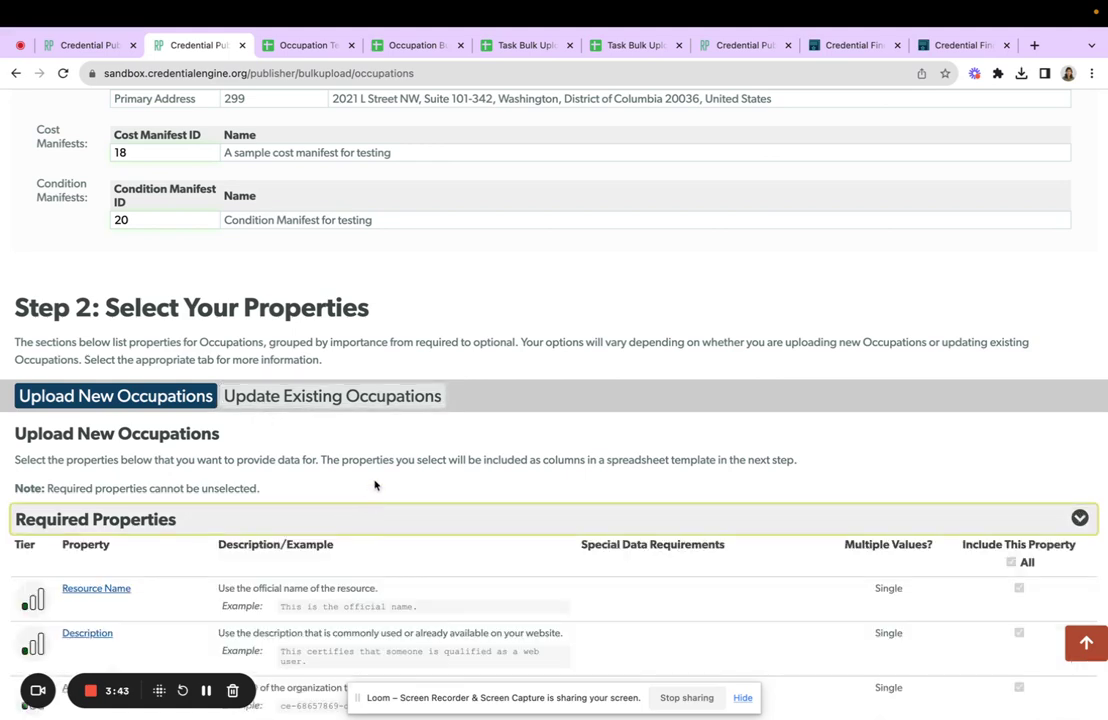
pyautogui.scroll(-5, 375, 485)
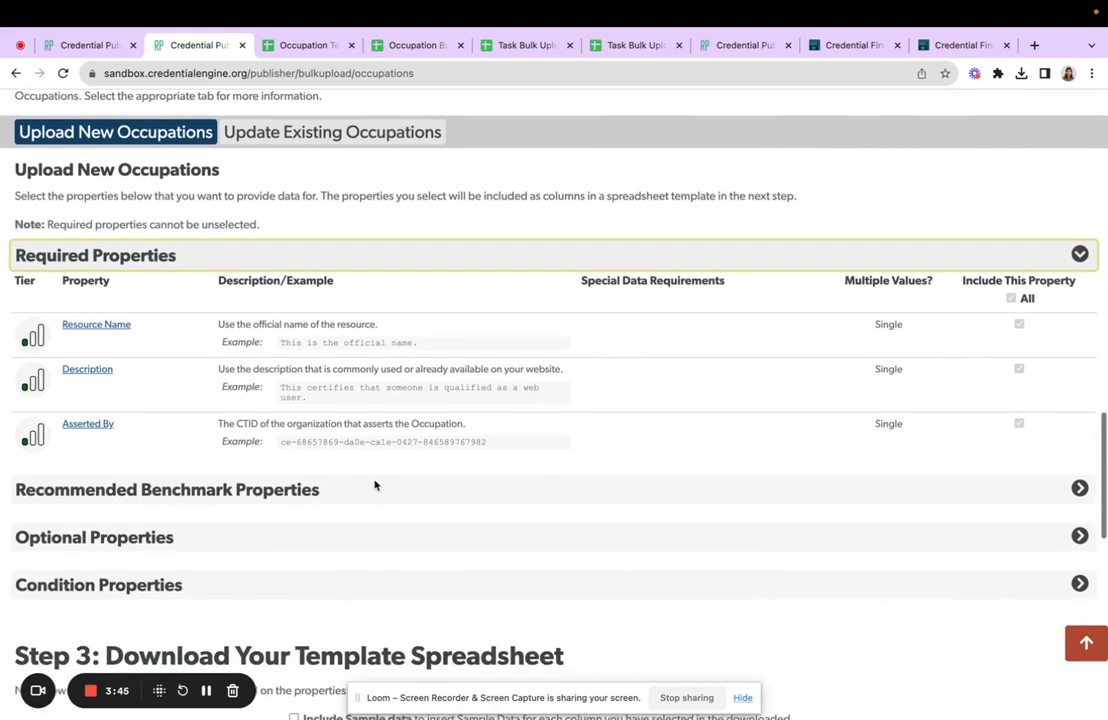
pyautogui.scroll(1, 375, 485)
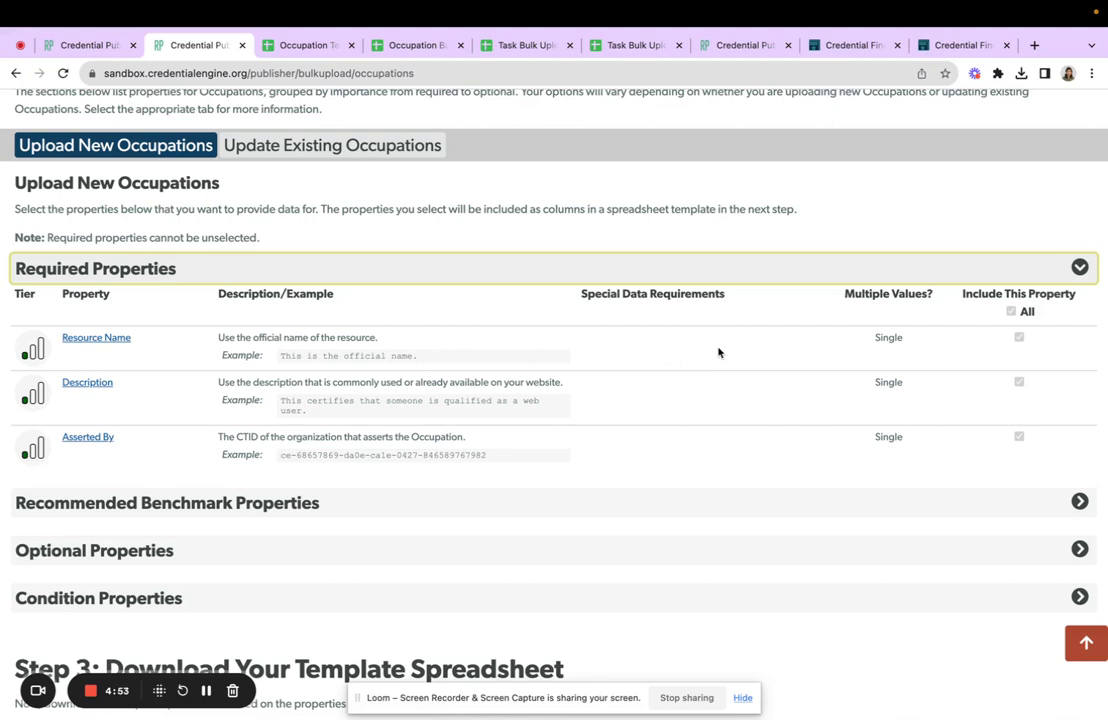
pyautogui.scroll(-1, 627, 452)
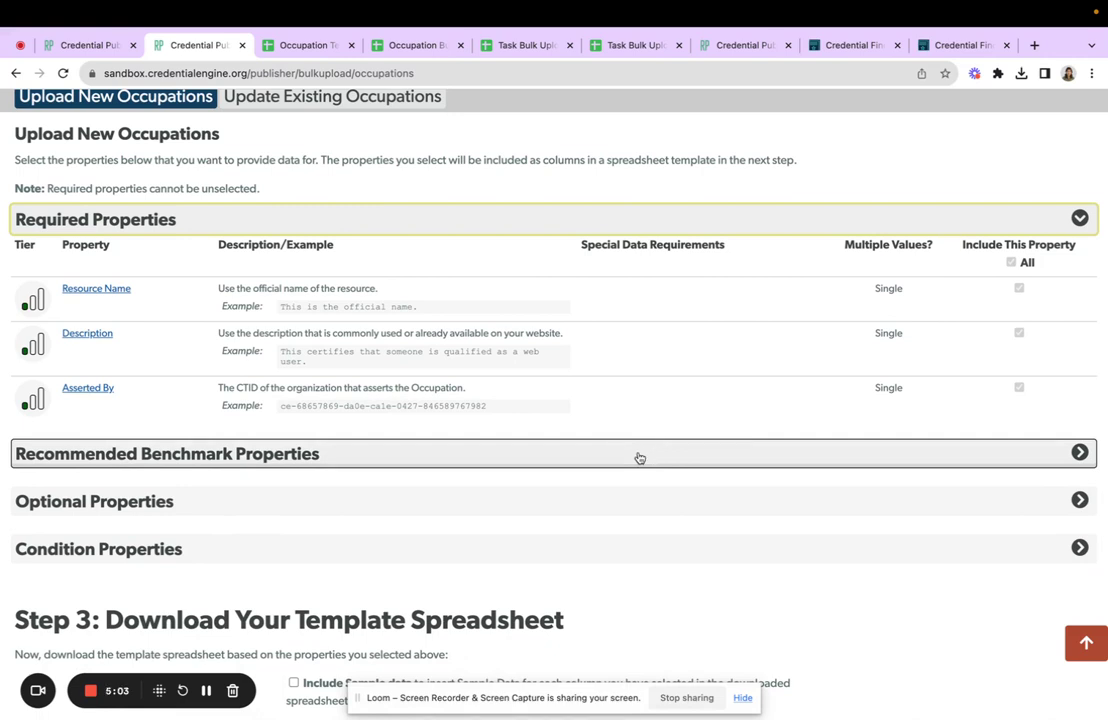
# Expand Recommended Benchmark Properties and include the Subject Webpage property in the occupation template.
pyautogui.click(639, 458)
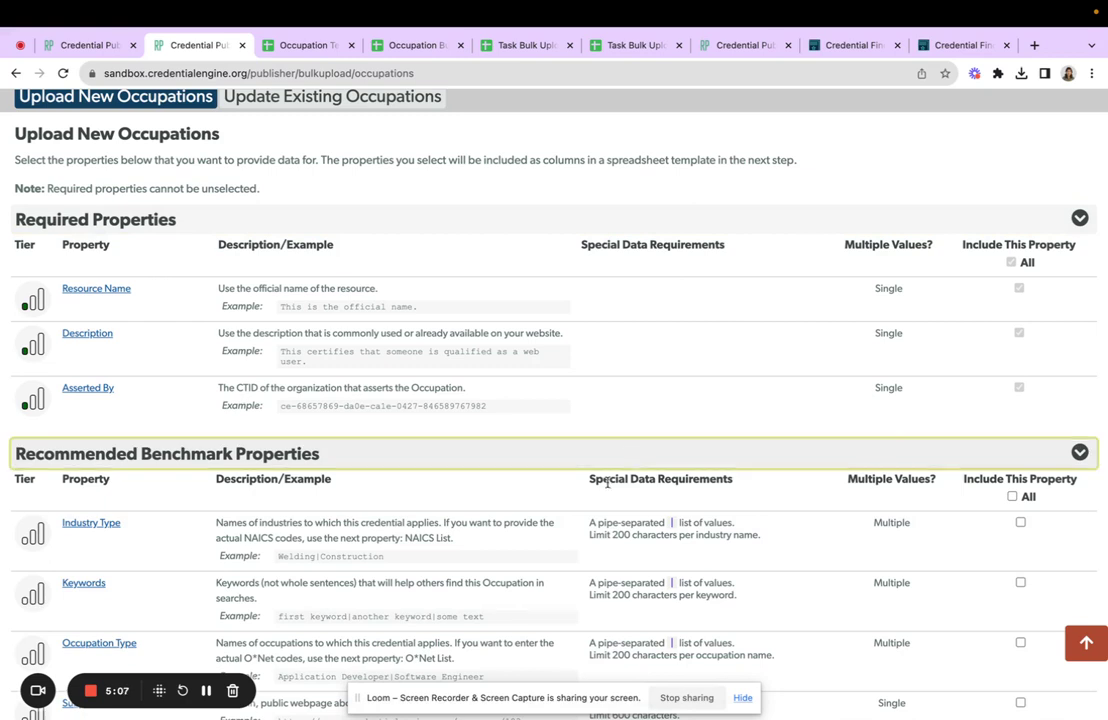
pyautogui.scroll(-1, 607, 483)
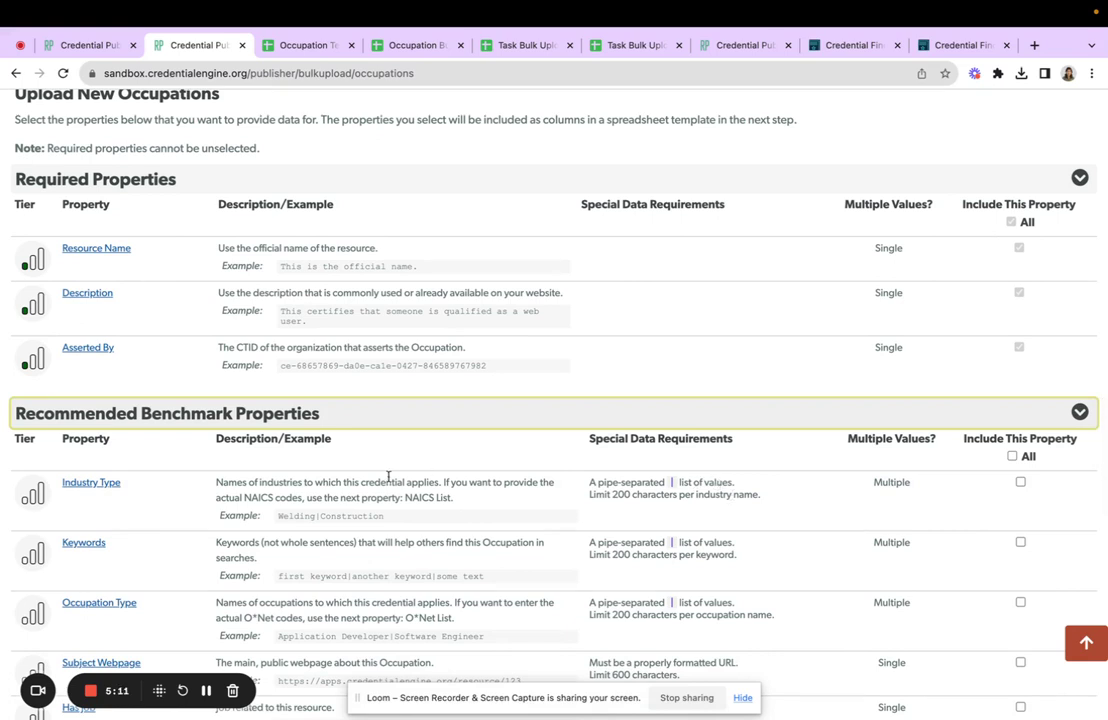
pyautogui.scroll(-1, 418, 534)
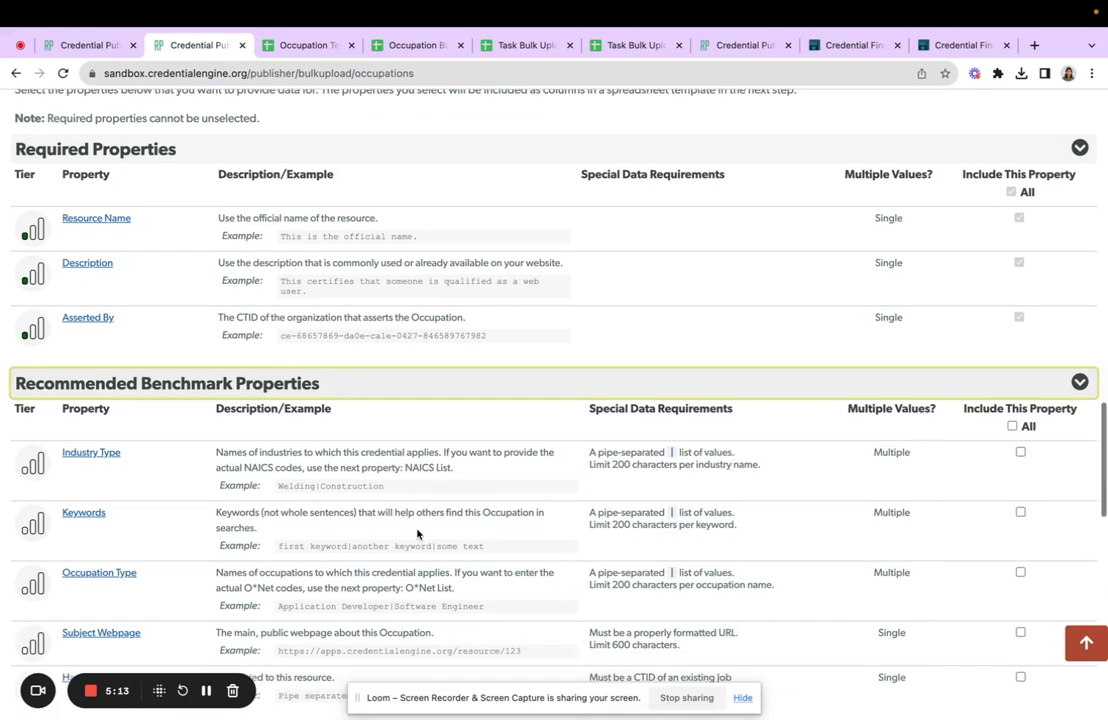
pyautogui.scroll(-1, 489, 583)
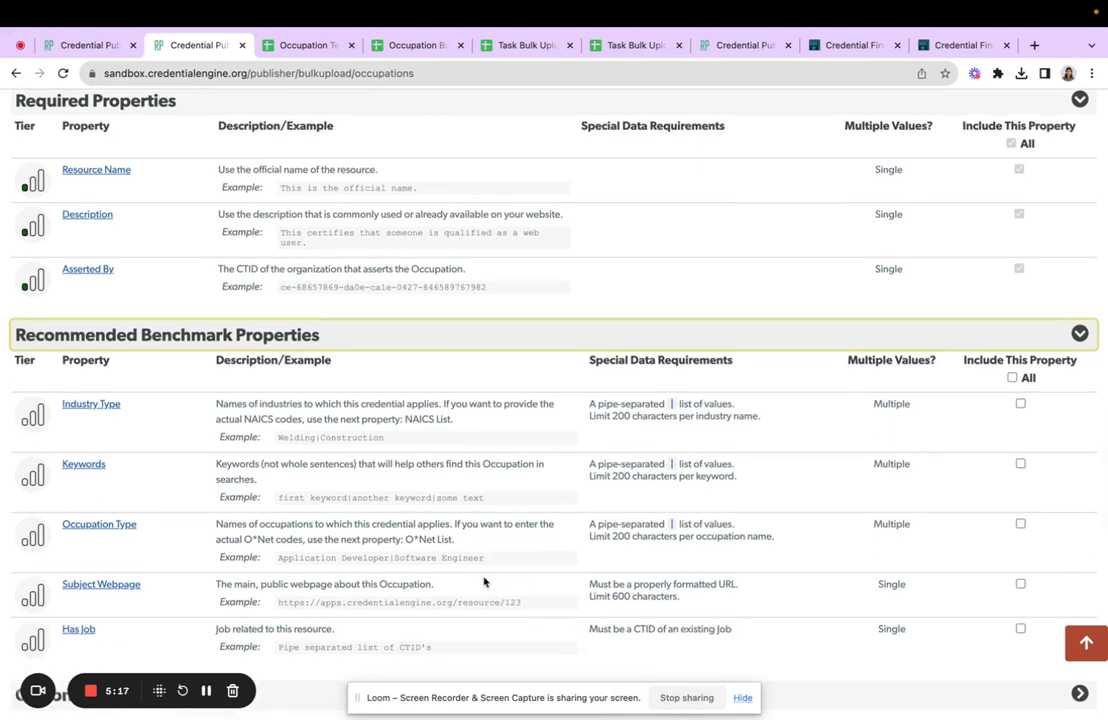
pyautogui.scroll(-1, 485, 582)
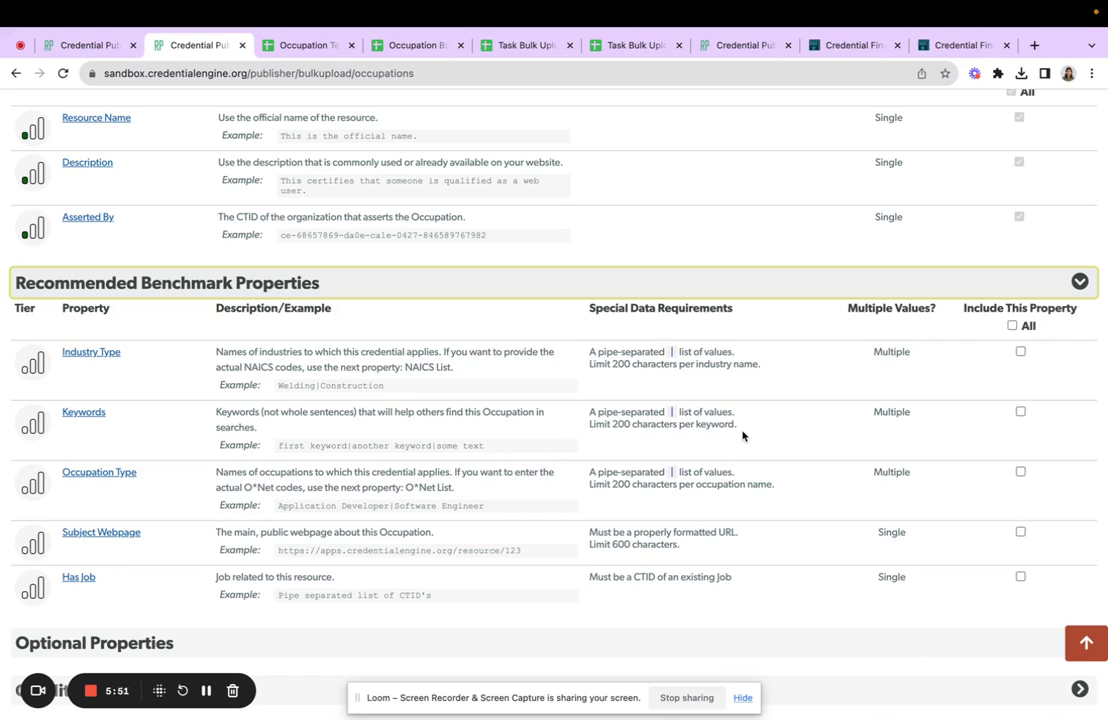
pyautogui.click(974, 536)
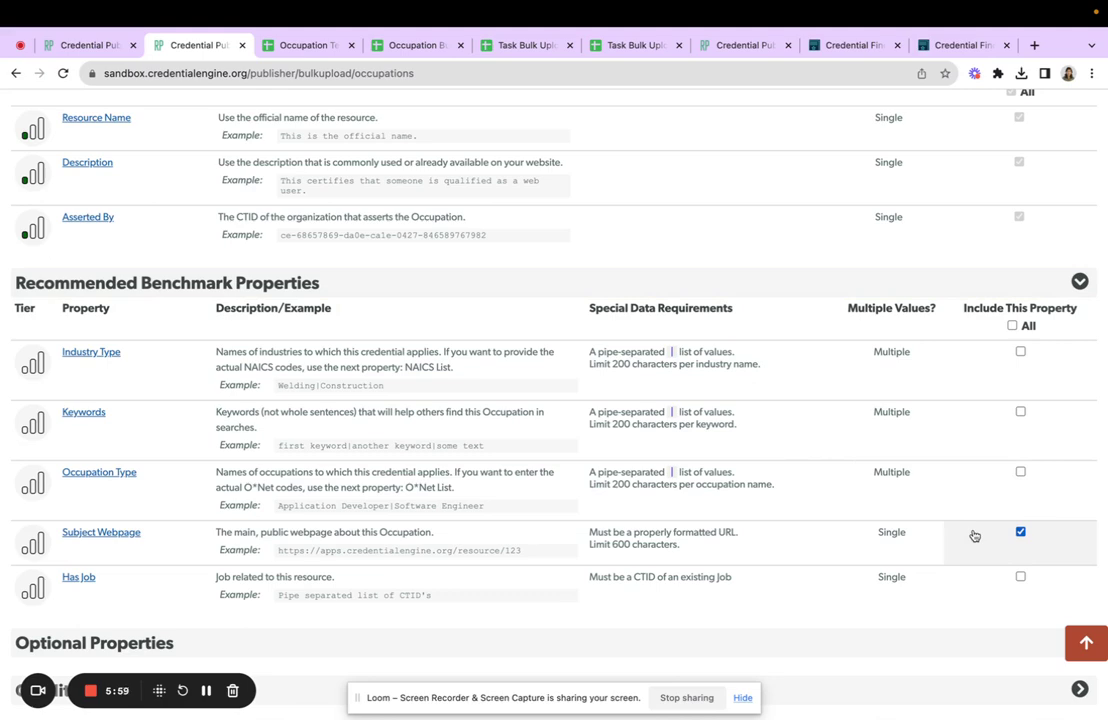
# Expand Optional Properties and include Ability Embodied, Alternate Name and Coded Notation in the template.
pyautogui.scroll(-2, 604, 543)
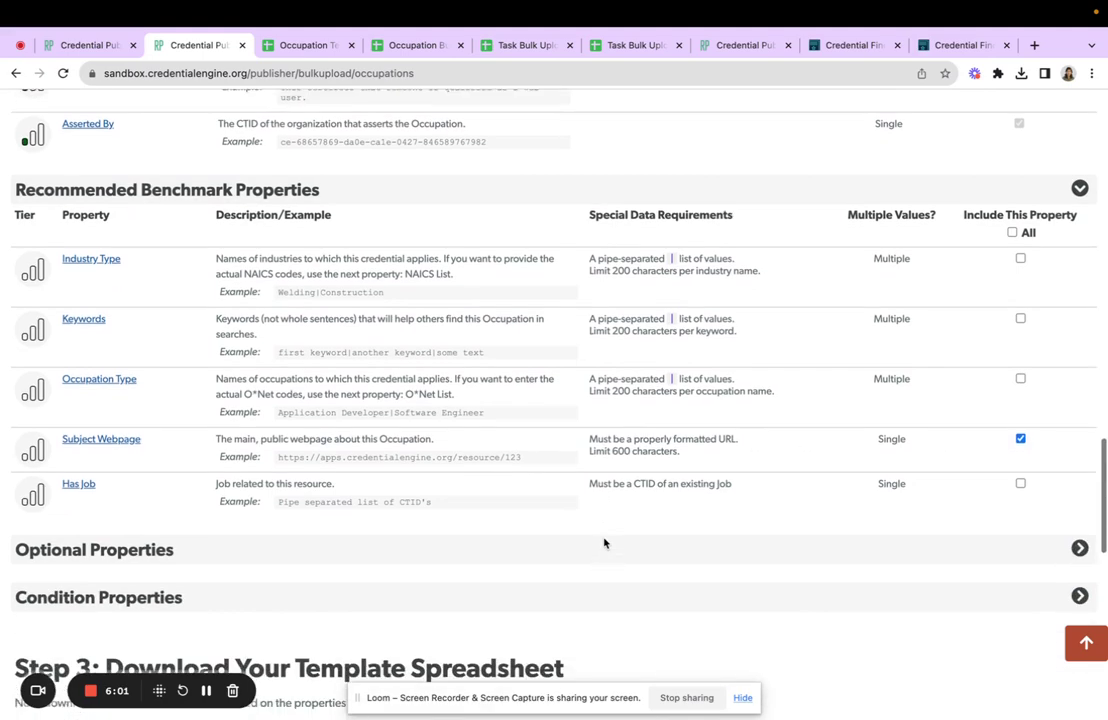
pyautogui.scroll(-2, 604, 543)
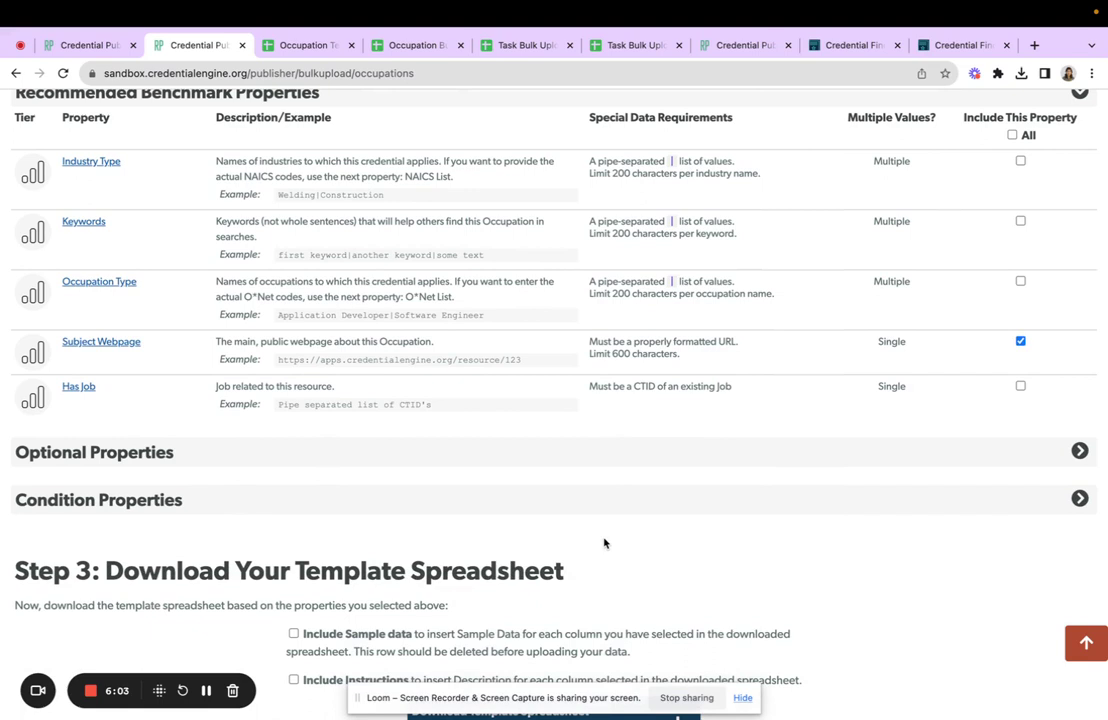
pyautogui.click(490, 461)
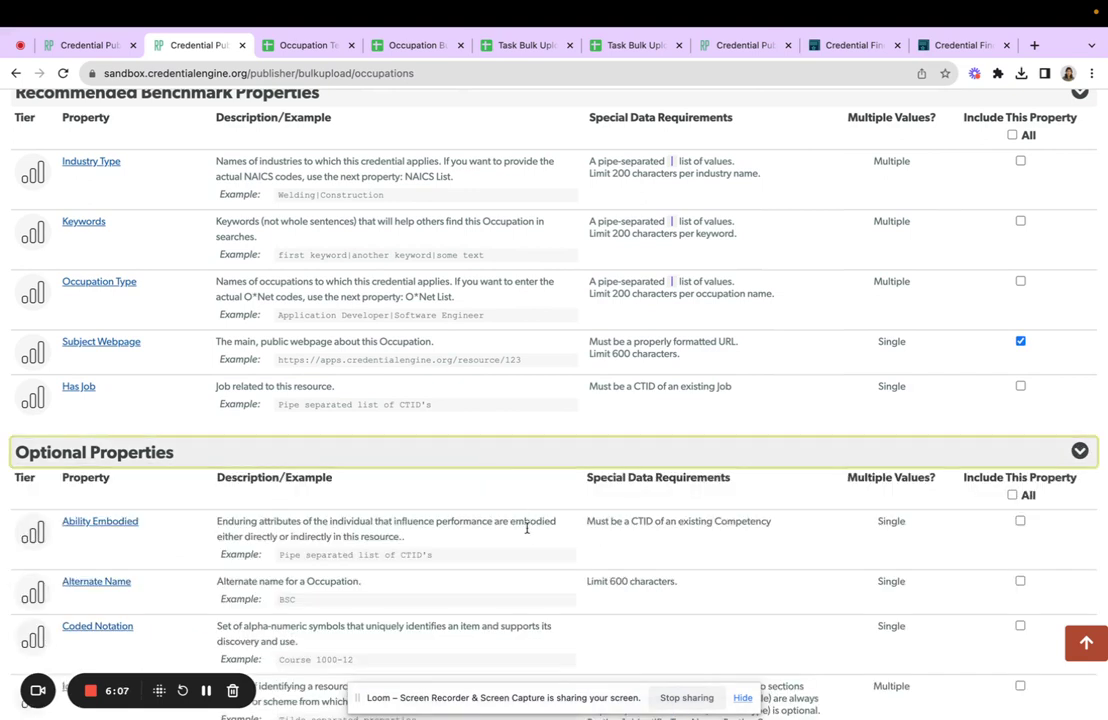
pyautogui.scroll(-1, 528, 536)
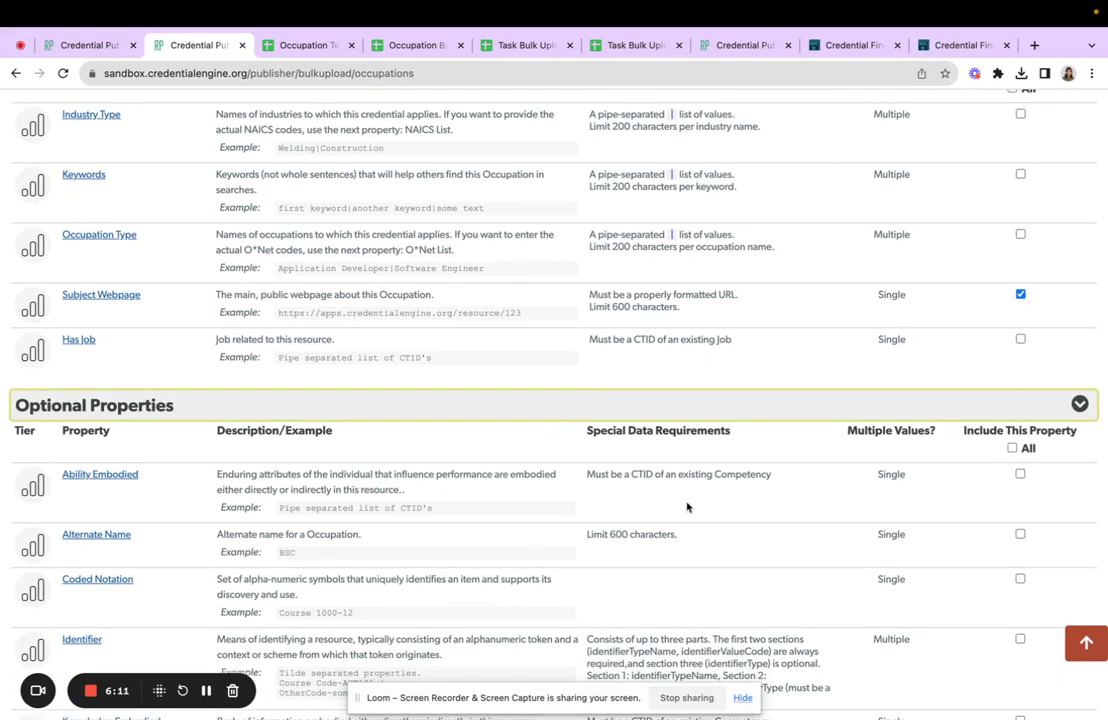
pyautogui.click(1033, 503)
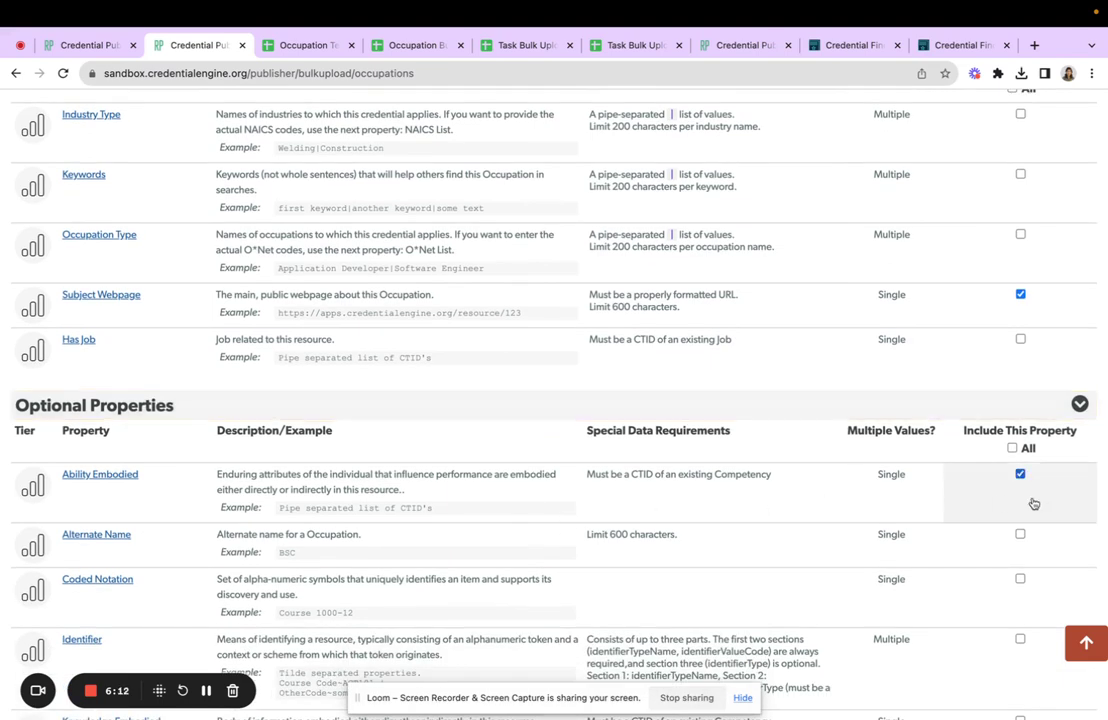
pyautogui.click(1037, 552)
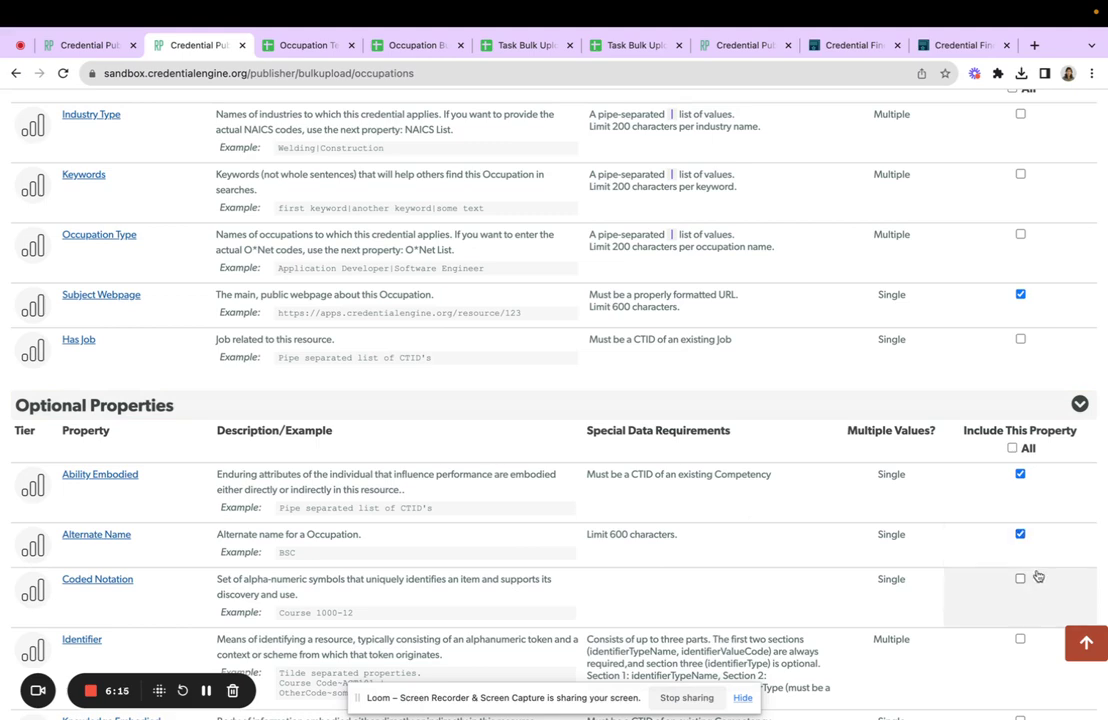
pyautogui.click(1036, 583)
# Include the optional properties Knowledge Embodied, Skill Embodied and Has Task in the template.
pyautogui.scroll(-3, 808, 581)
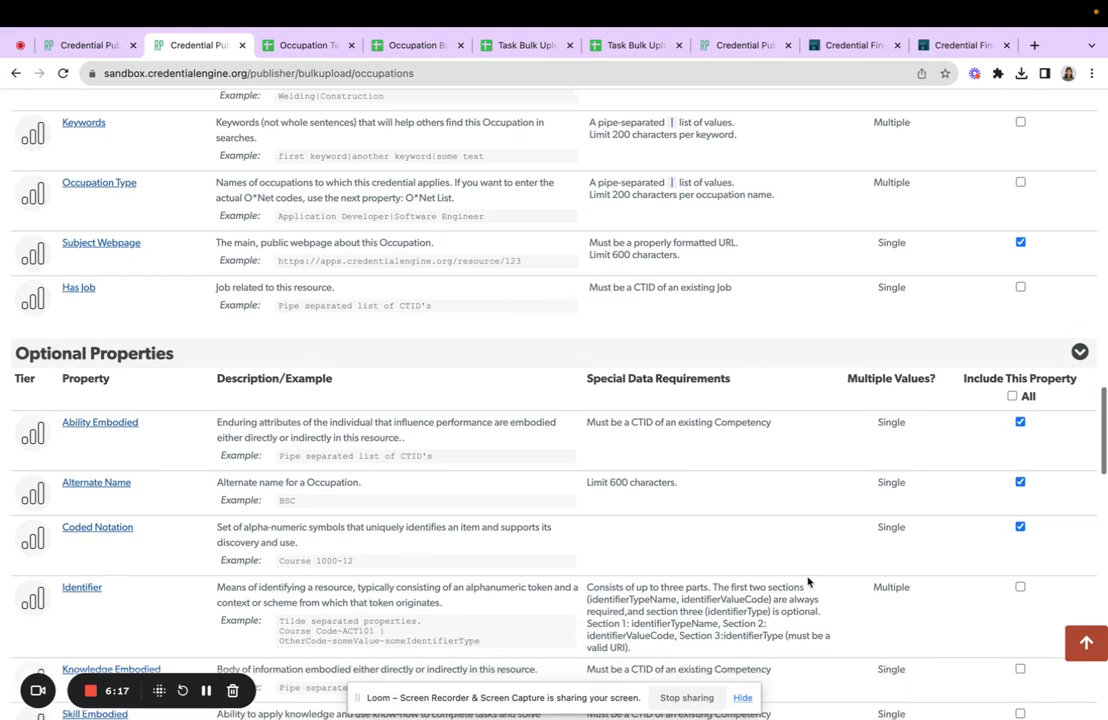
pyautogui.click(978, 577)
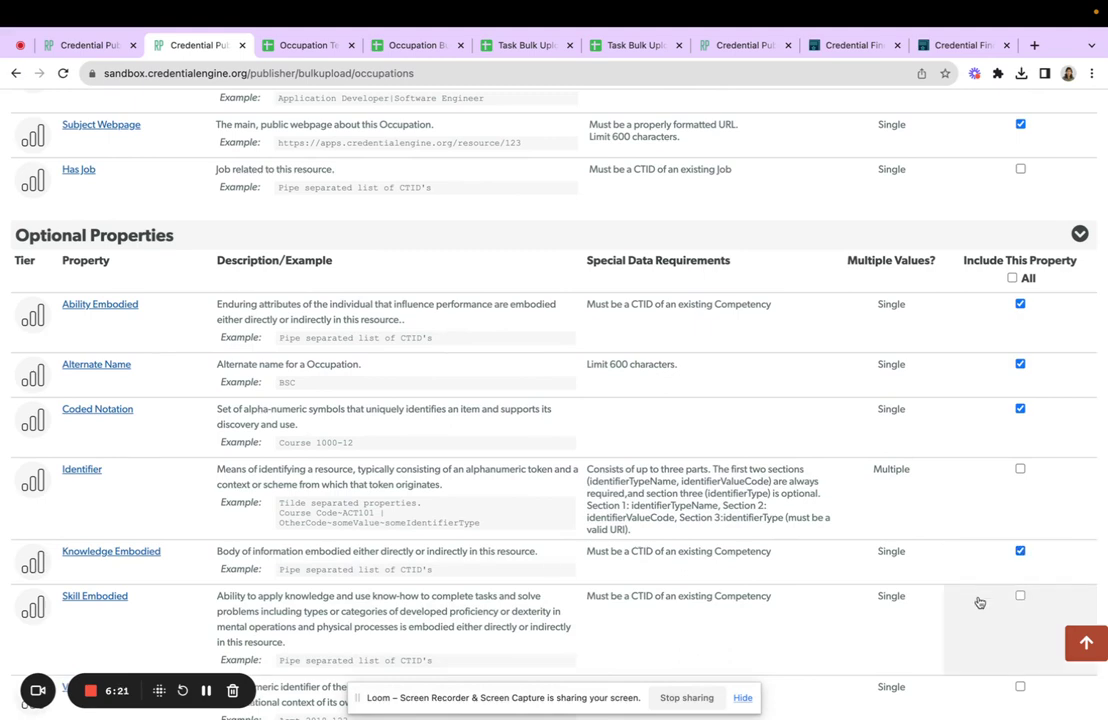
pyautogui.click(979, 600)
pyautogui.scroll(-6, 898, 573)
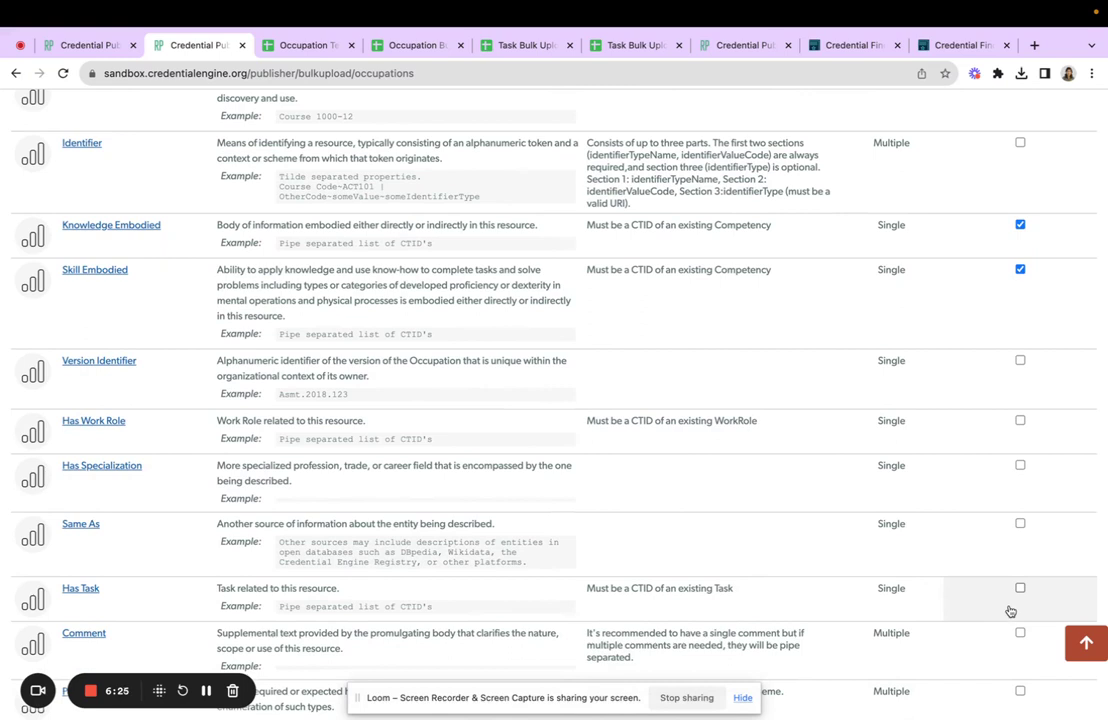
pyautogui.click(1010, 611)
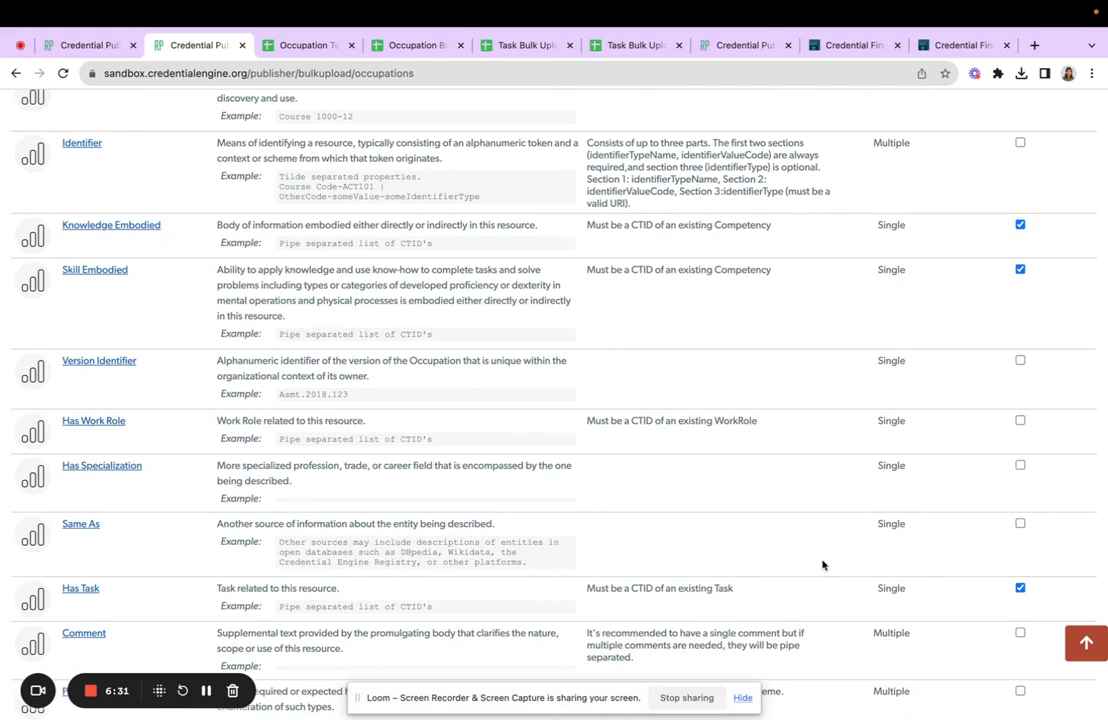
# Review the CTID requirements for Skill Embodied and Has Task, and check the remaining optional properties.
pyautogui.moveTo(772, 270); pyautogui.dragTo(586, 276)
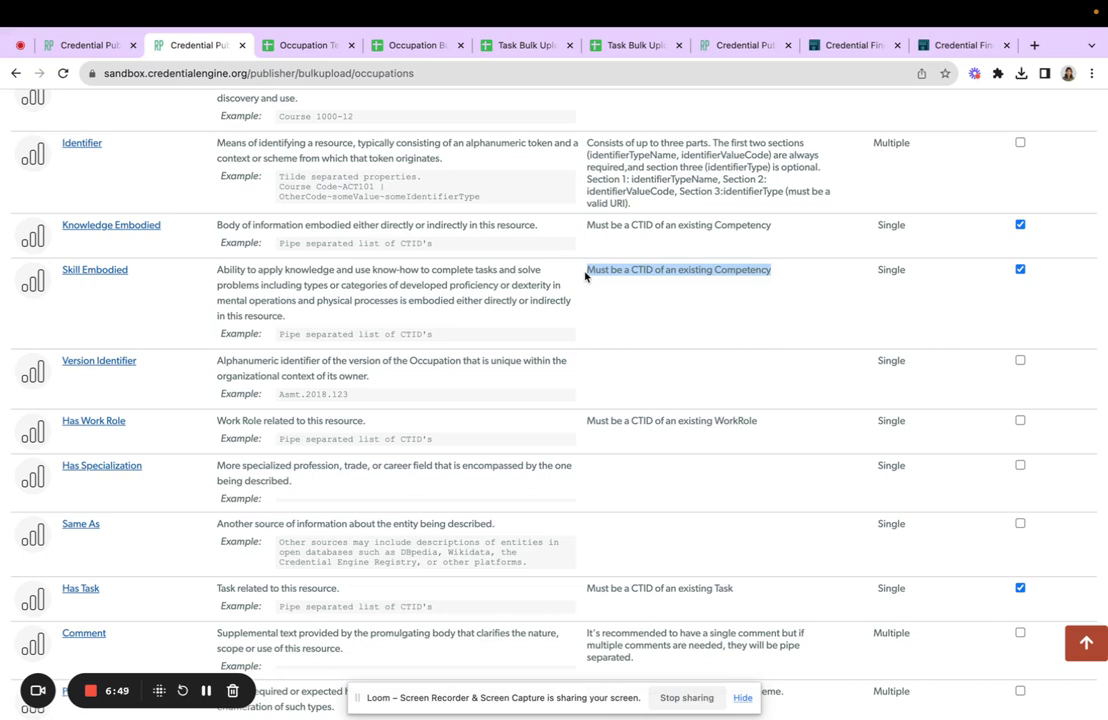
pyautogui.moveTo(742, 596); pyautogui.dragTo(586, 593)
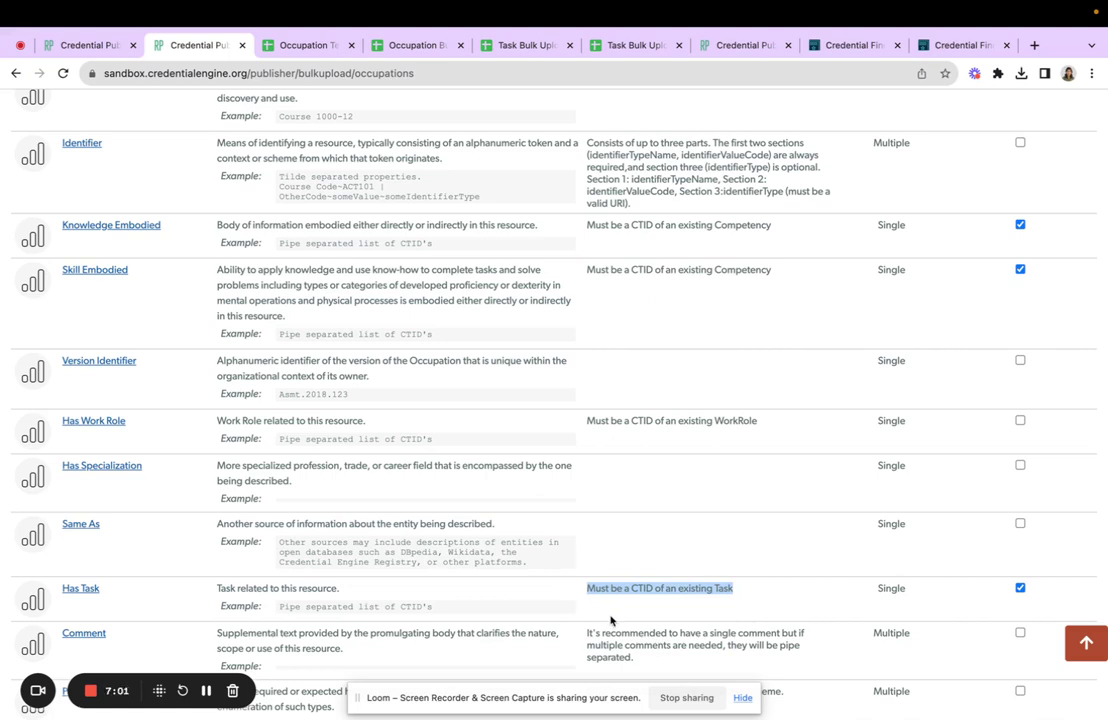
pyautogui.scroll(-5, 611, 620)
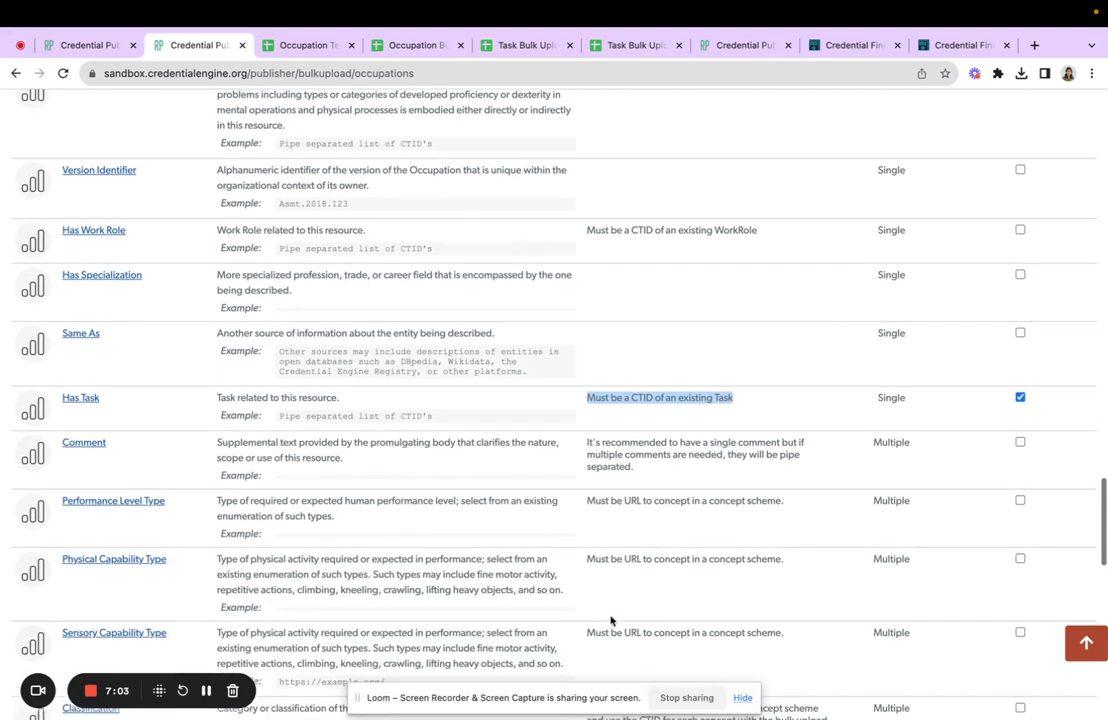
pyautogui.scroll(-2, 611, 621)
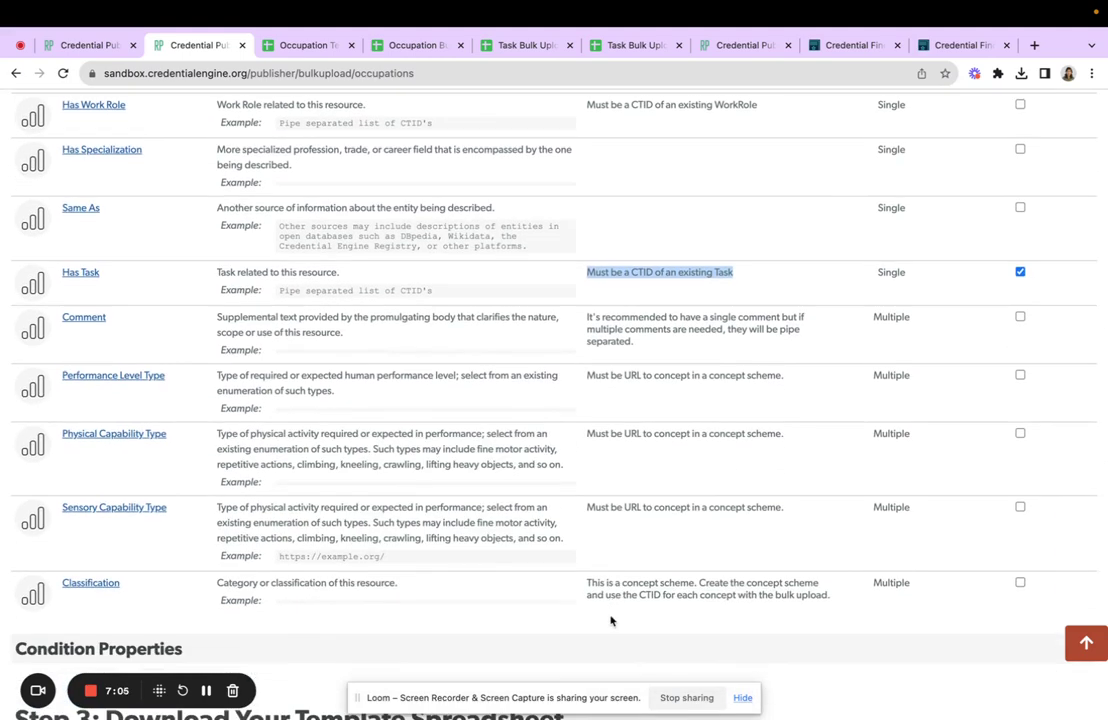
# Download the template spreadsheet for new occupations with sample data and instructions included.
pyautogui.scroll(-6, 611, 621)
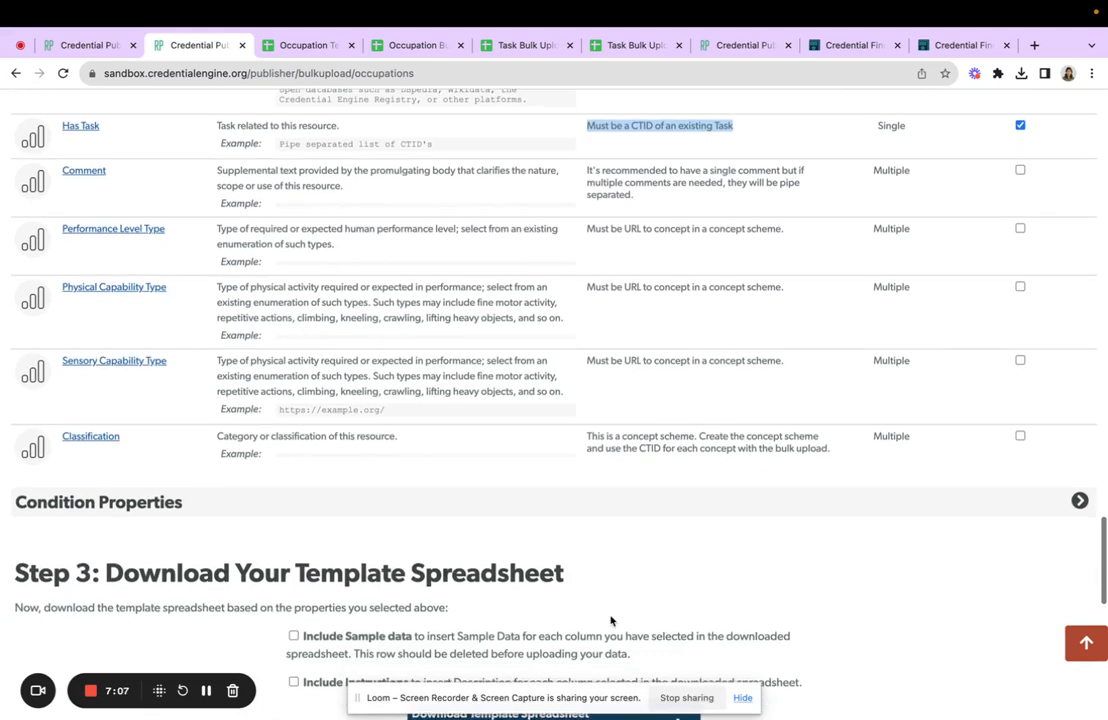
pyautogui.scroll(-1, 611, 621)
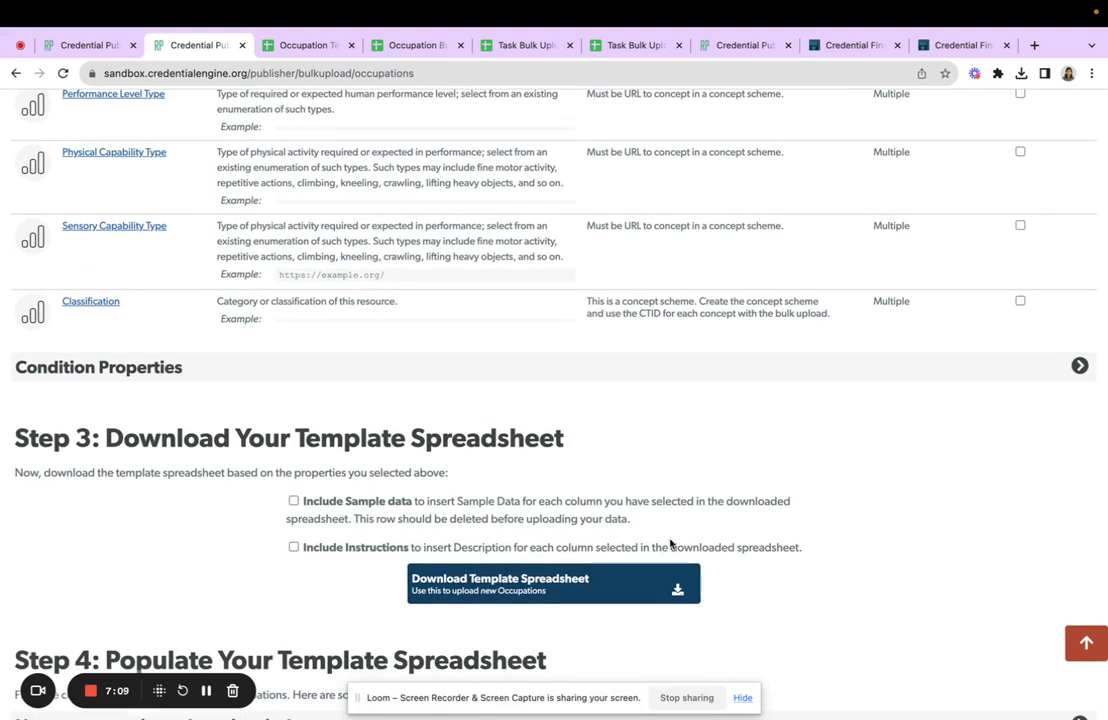
pyautogui.click(330, 506)
pyautogui.click(329, 550)
pyautogui.click(470, 589)
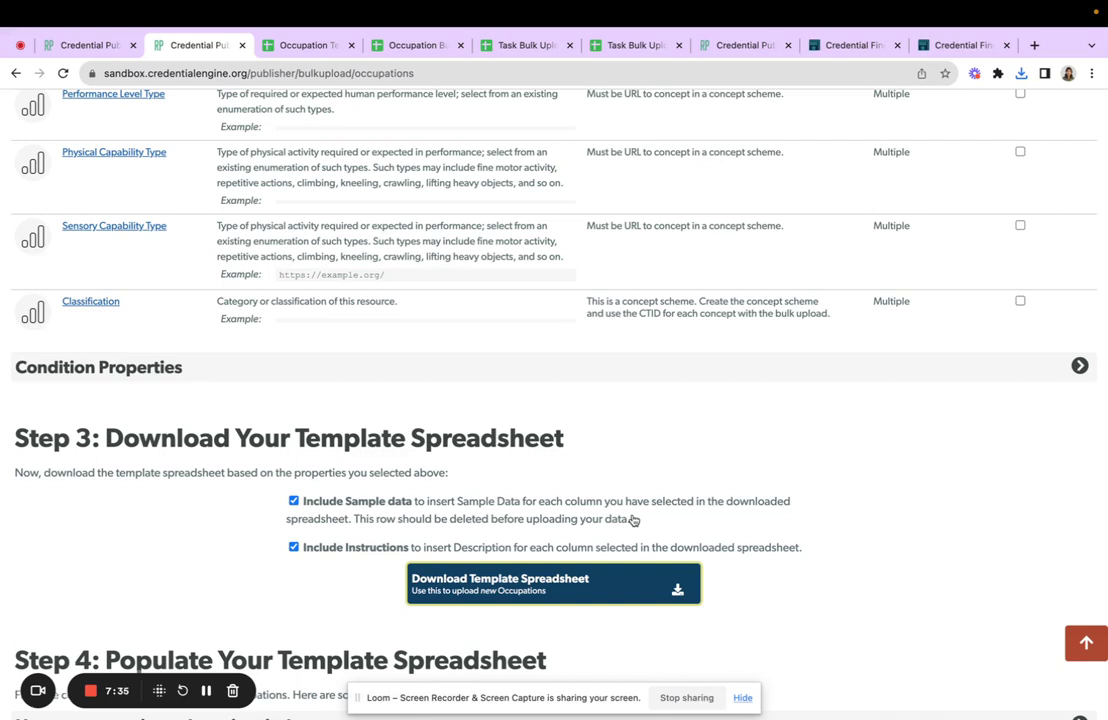
# Switch to the Occupation Template spreadsheet and examine its Sample Data and Instructions rows.
pyautogui.click(306, 50)
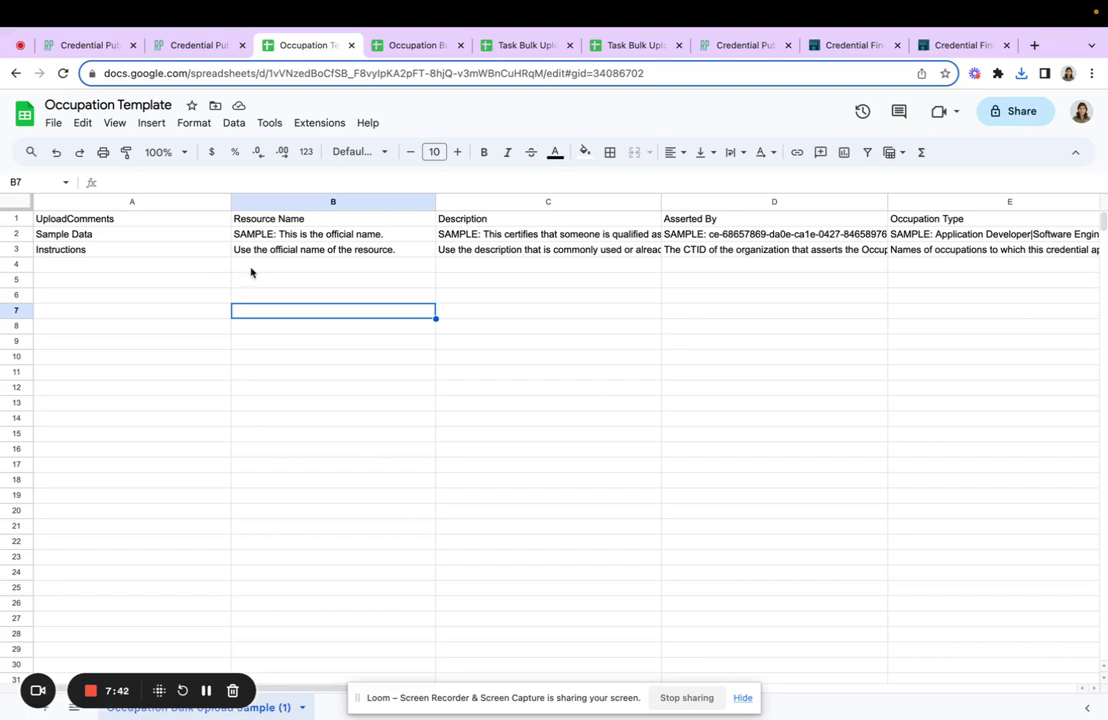
pyautogui.click(70, 236)
pyautogui.click(72, 253)
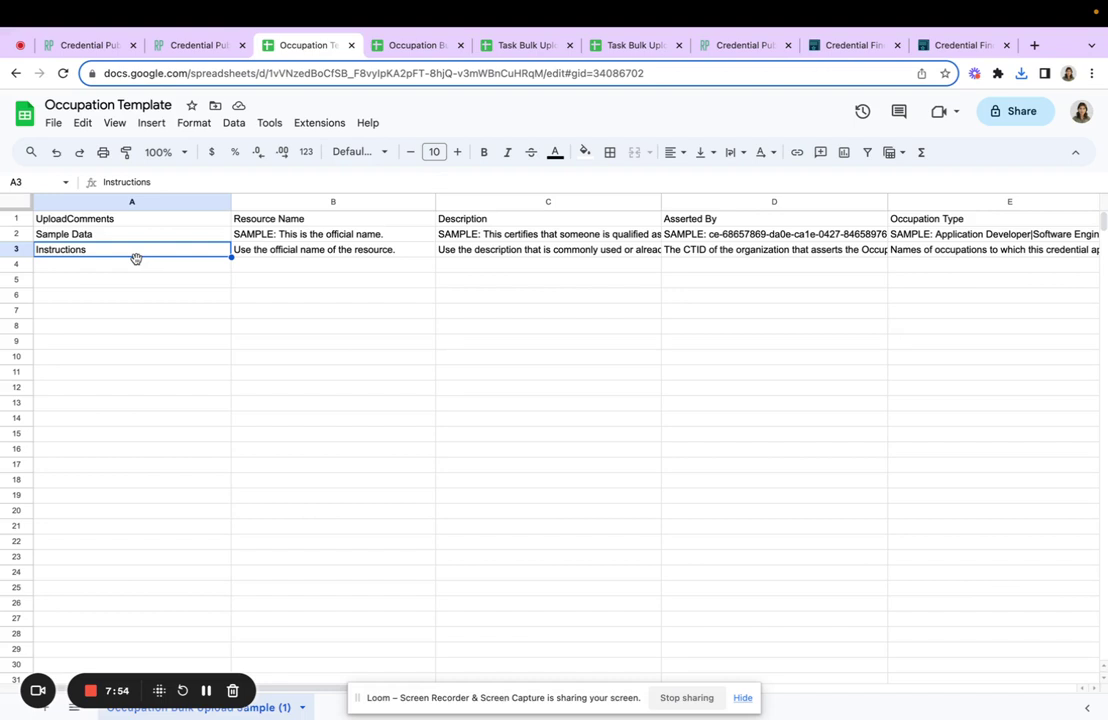
# Go through the template's column headers from Resource Name to Has Task to check the selected properties.
pyautogui.click(270, 224)
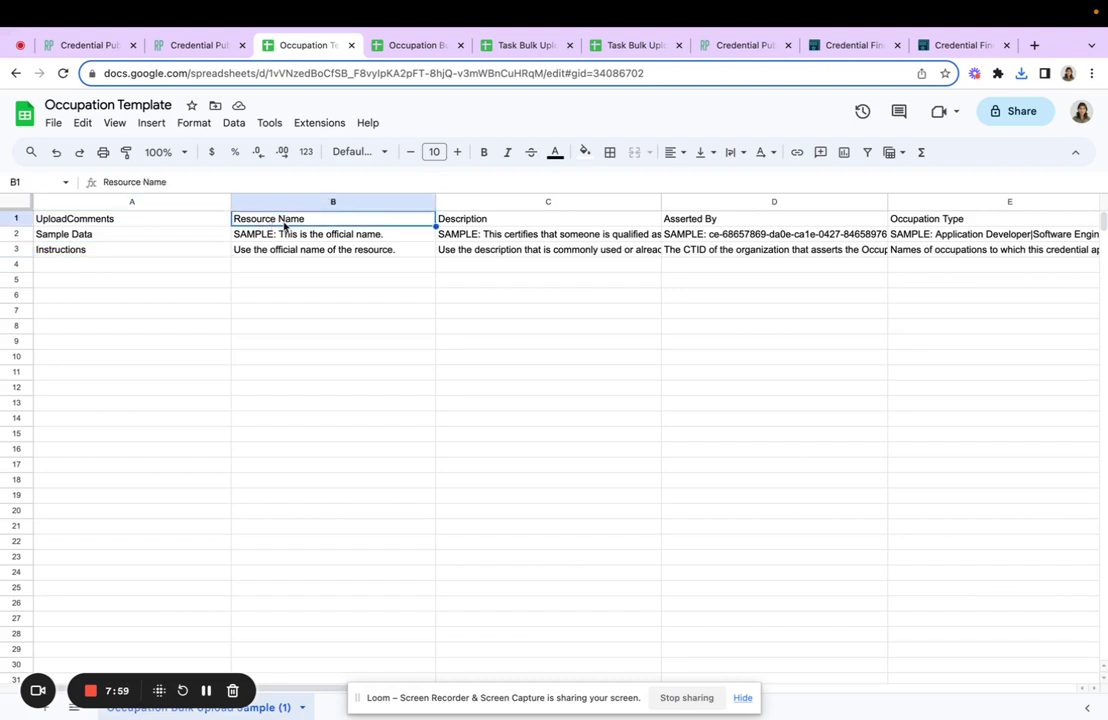
pyautogui.press('Right')
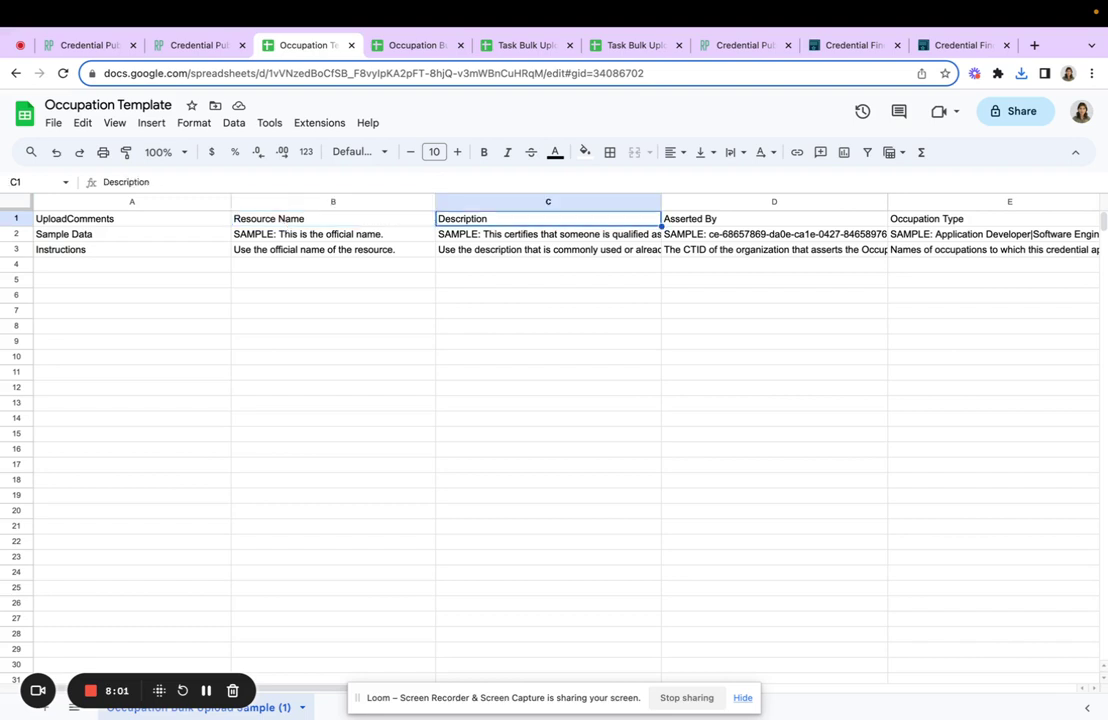
pyautogui.press('Right')
pyautogui.press('Right')
pyautogui.press('Right')
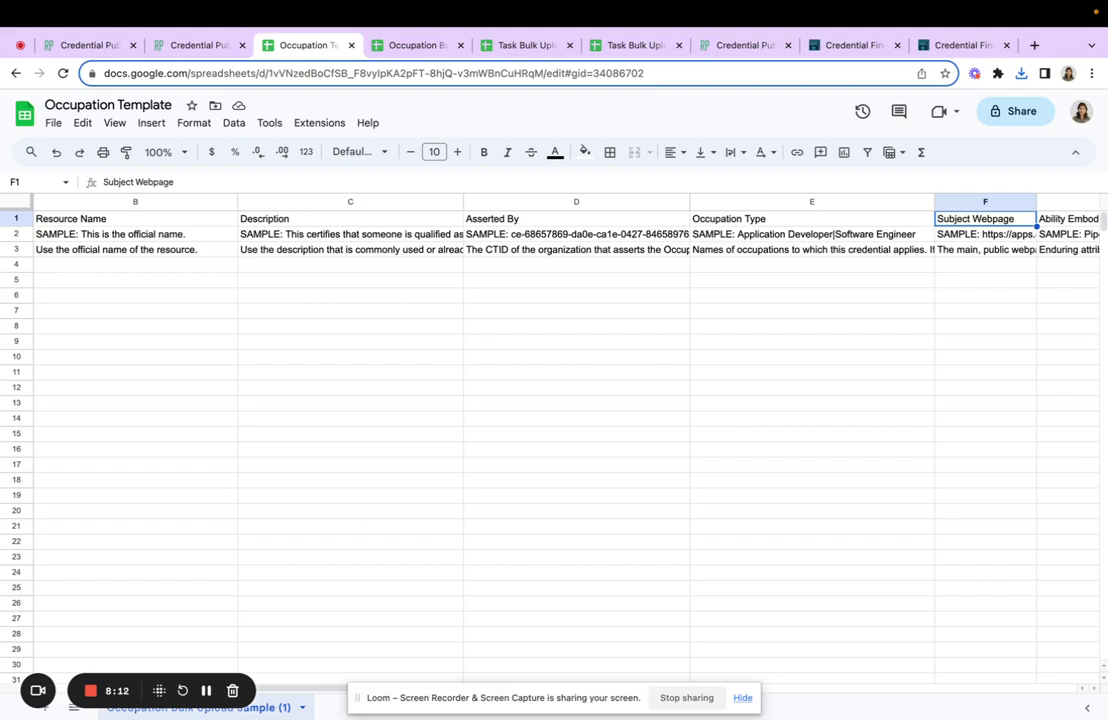
pyautogui.press('Right')
pyautogui.press('Right')
pyautogui.press('Right')
pyautogui.press('Right')
pyautogui.press('Left')
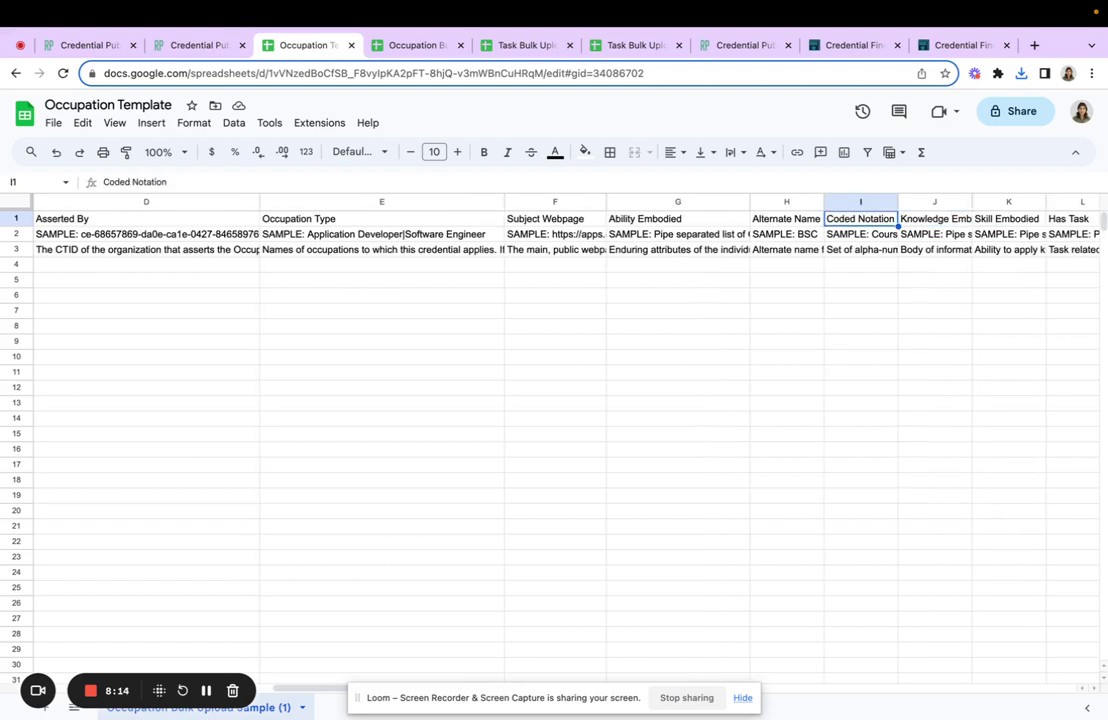
pyautogui.press('Left')
pyautogui.press('Left')
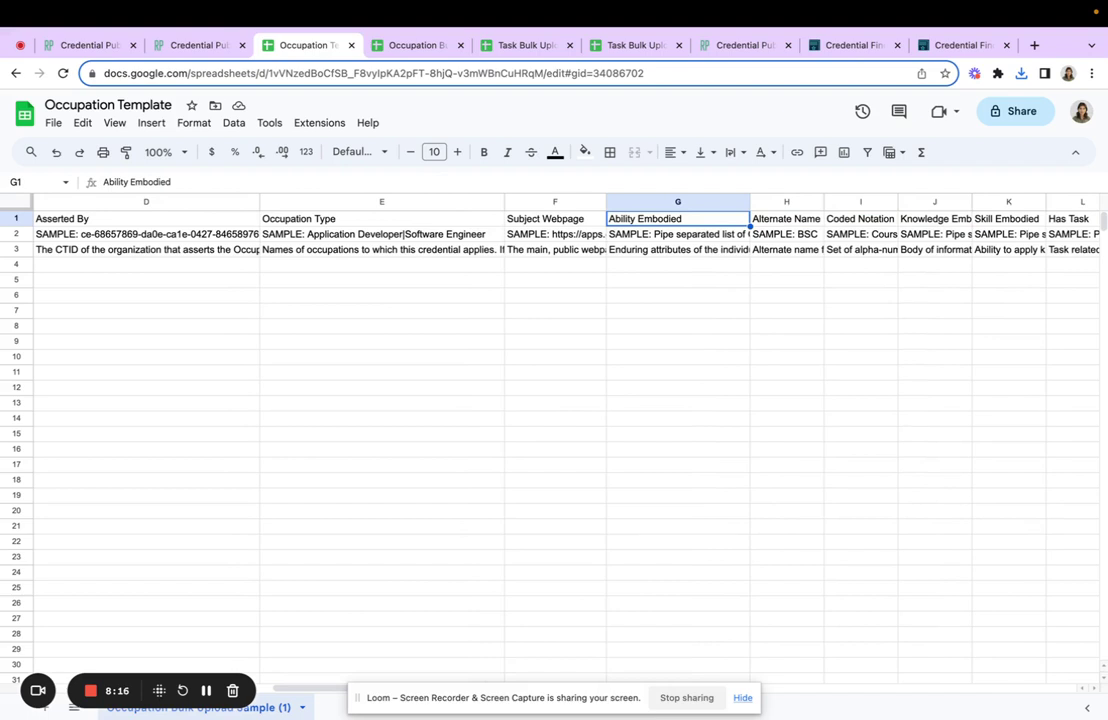
pyautogui.press('Right')
pyautogui.press('Right')
pyautogui.press('Right')
pyautogui.press('Right')
pyautogui.press('Right')
pyautogui.press('Right')
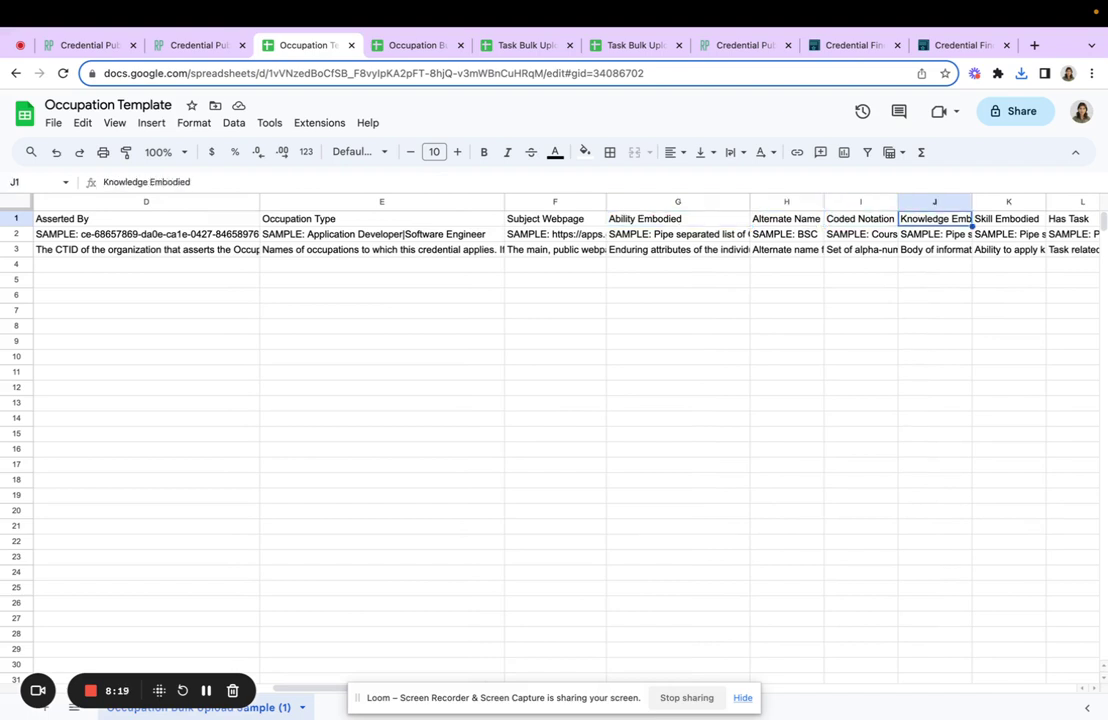
pyautogui.press('Left')
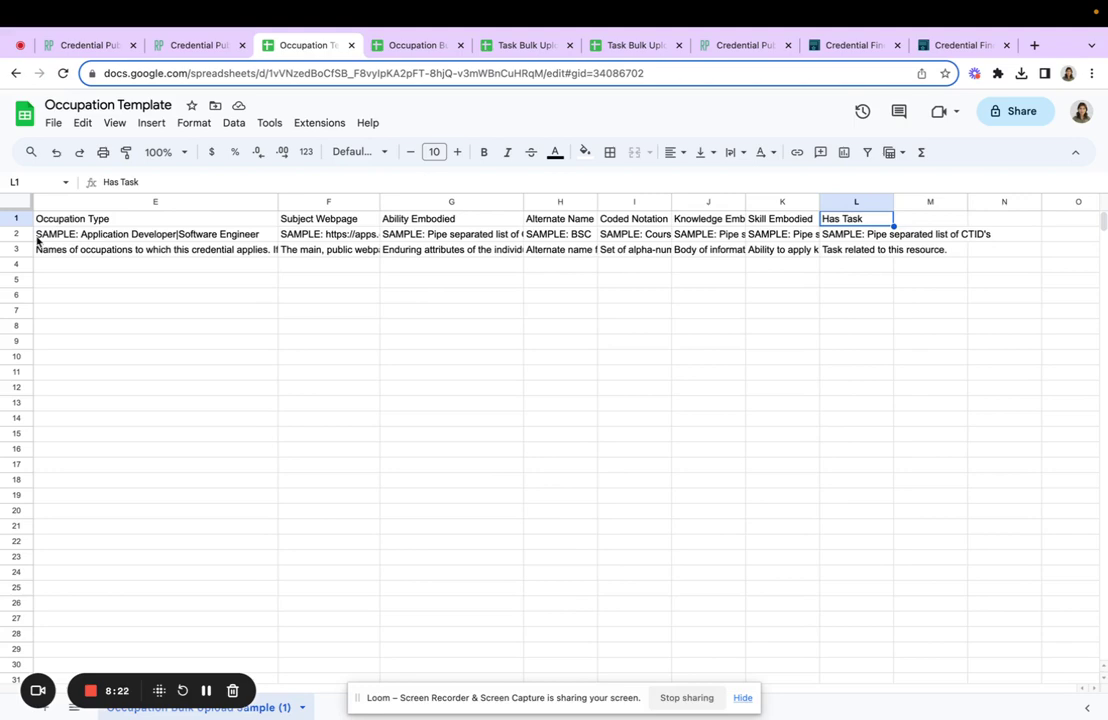
# Switch to the Occupation Bulk Upload with Tasks spreadsheet and examine the Ability Embodied and Has Task entries for Actors.
pyautogui.click(392, 46)
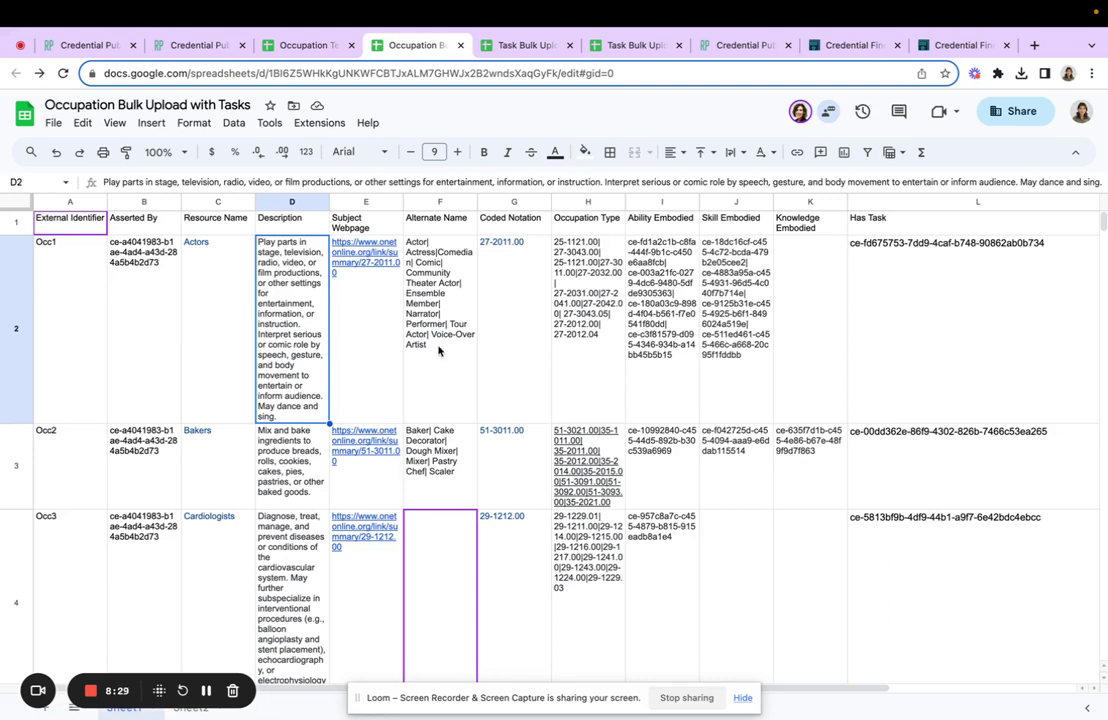
pyautogui.click(667, 355)
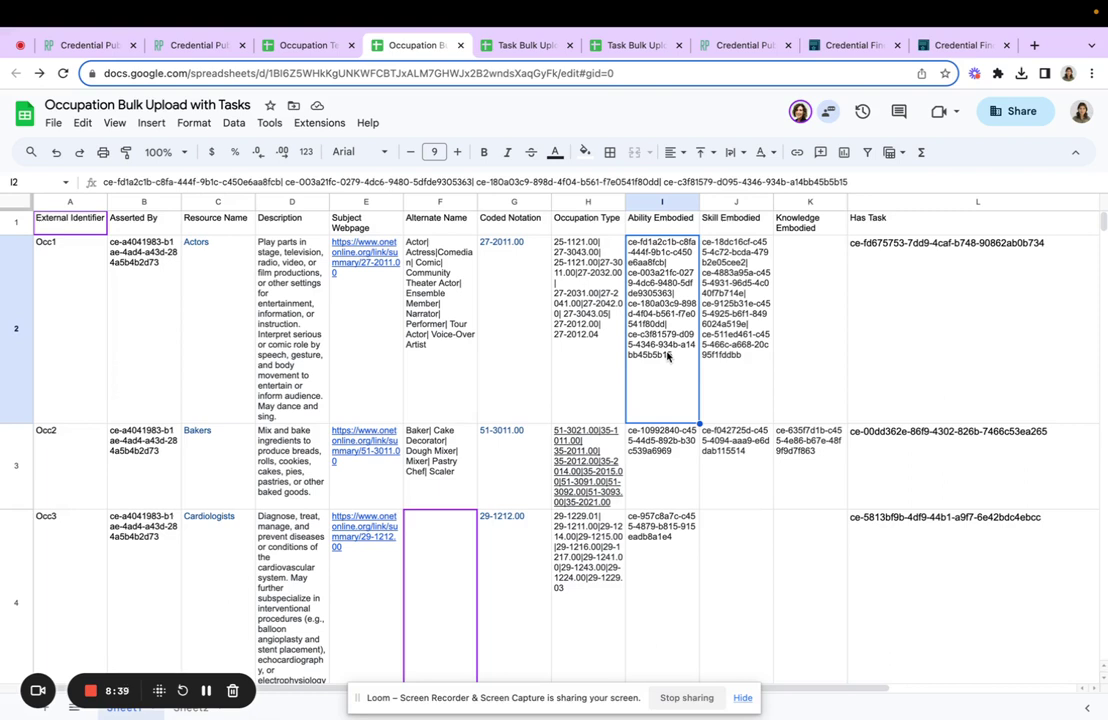
pyautogui.click(944, 342)
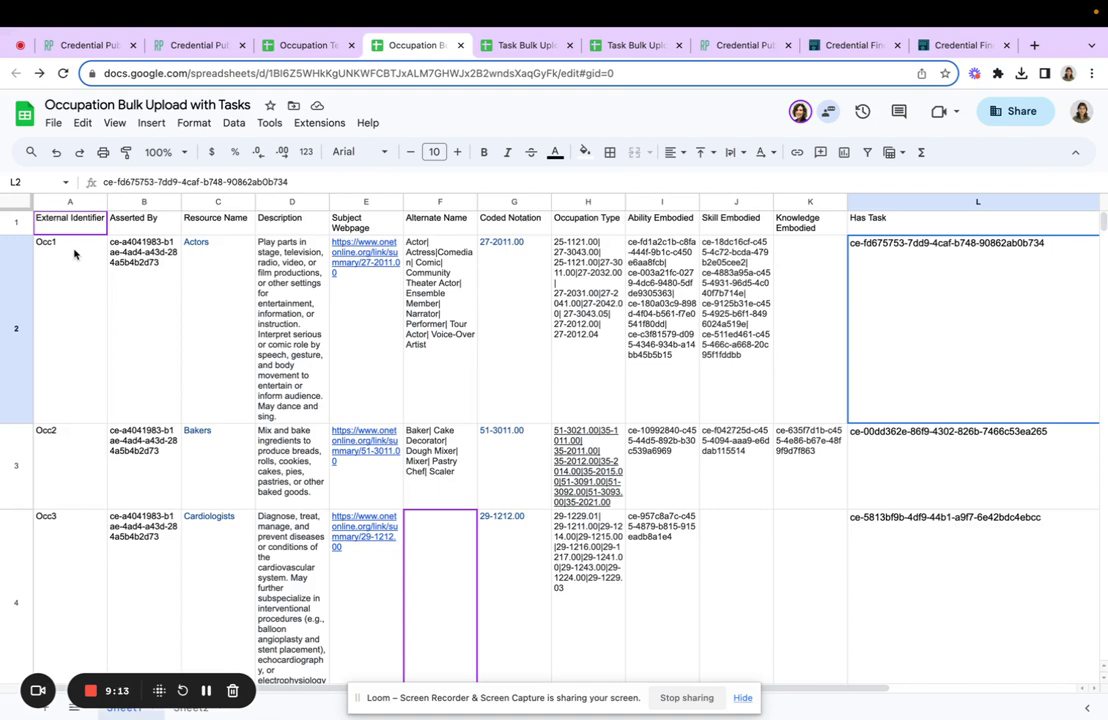
# Download the Occupation Bulk Upload with Tasks sheet as a comma-separated values (.csv) file.
pyautogui.click(53, 122)
pyautogui.moveTo(136, 312)
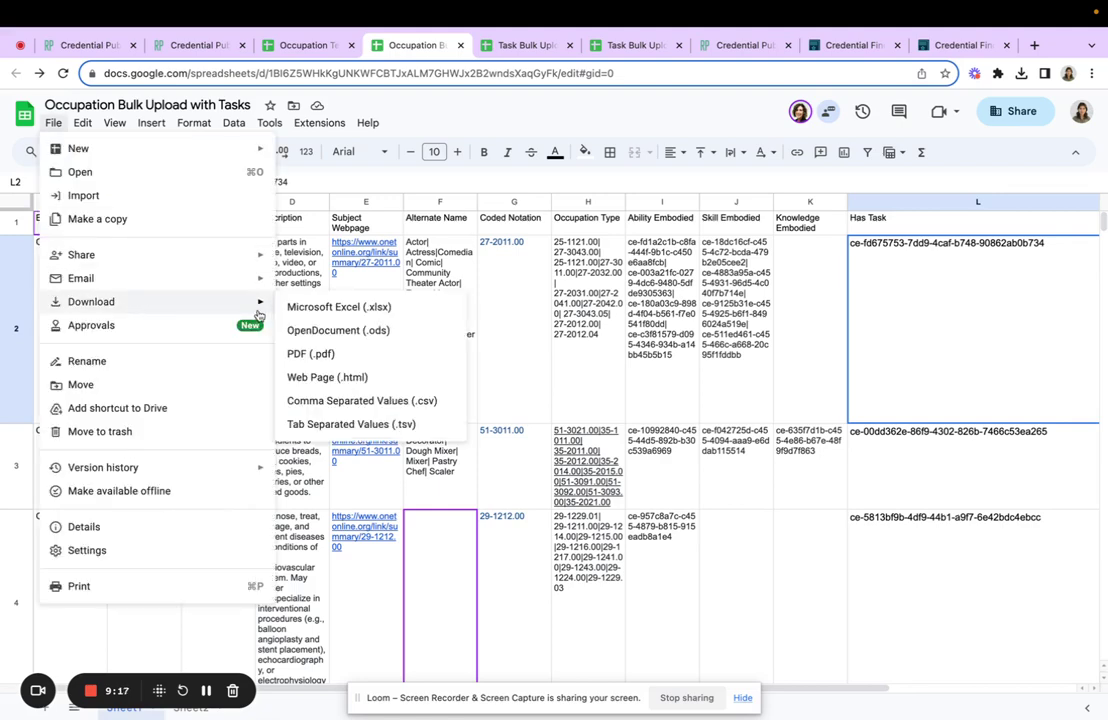
pyautogui.click(300, 401)
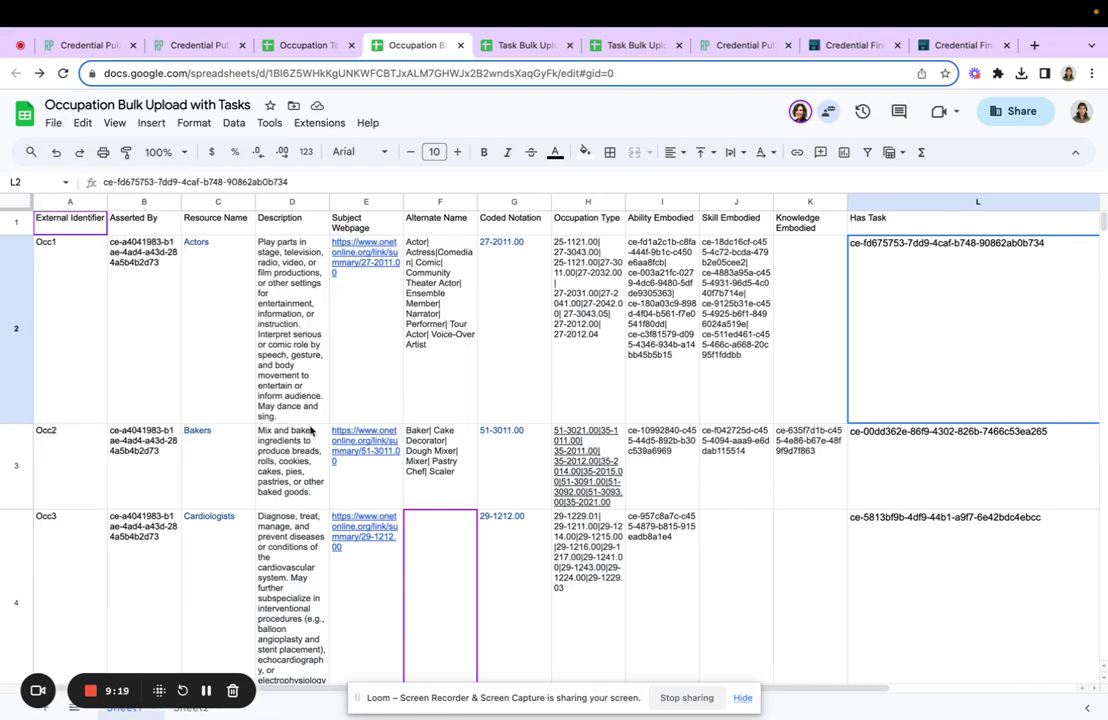
# Return to the occupations bulk upload page and choose Occupation Bulk Upload with Tasks - Sheet1.csv as the file to upload.
pyautogui.click(182, 47)
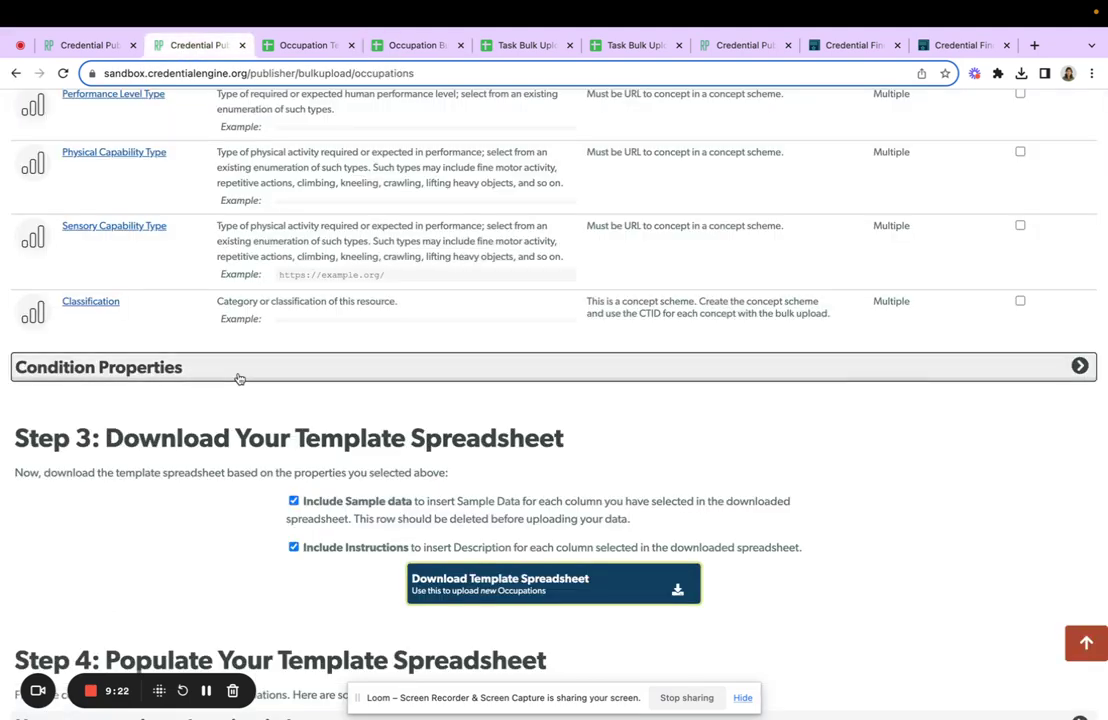
pyautogui.scroll(-1, 241, 427)
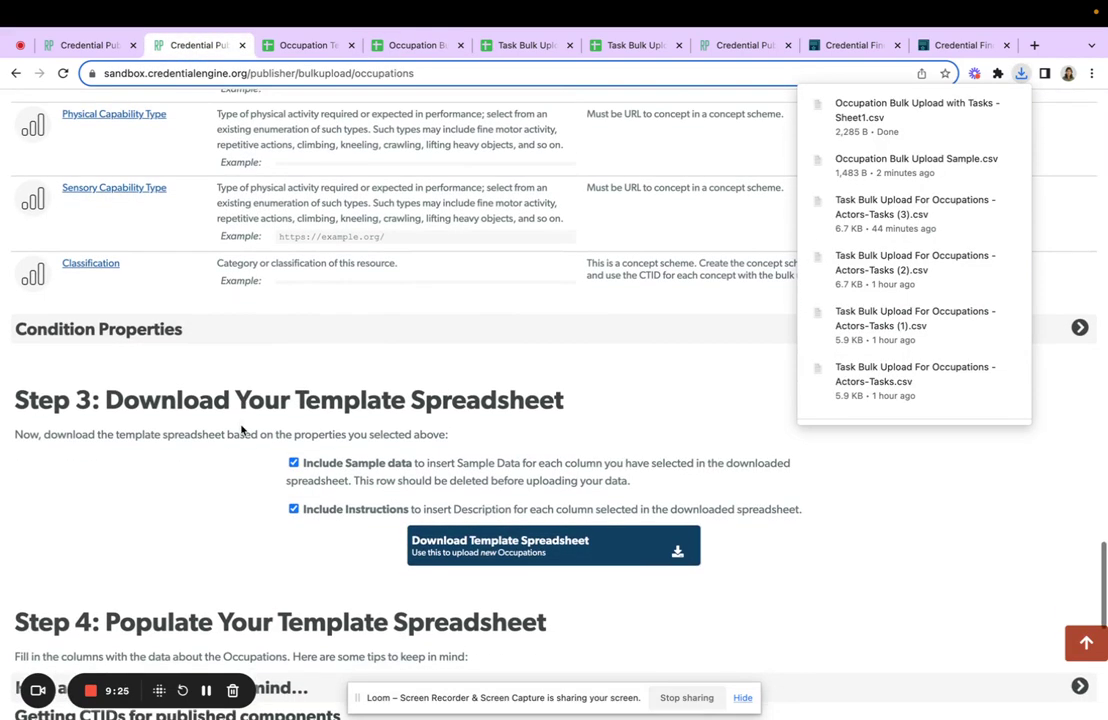
pyautogui.scroll(-2, 241, 430)
pyautogui.scroll(-5, 241, 430)
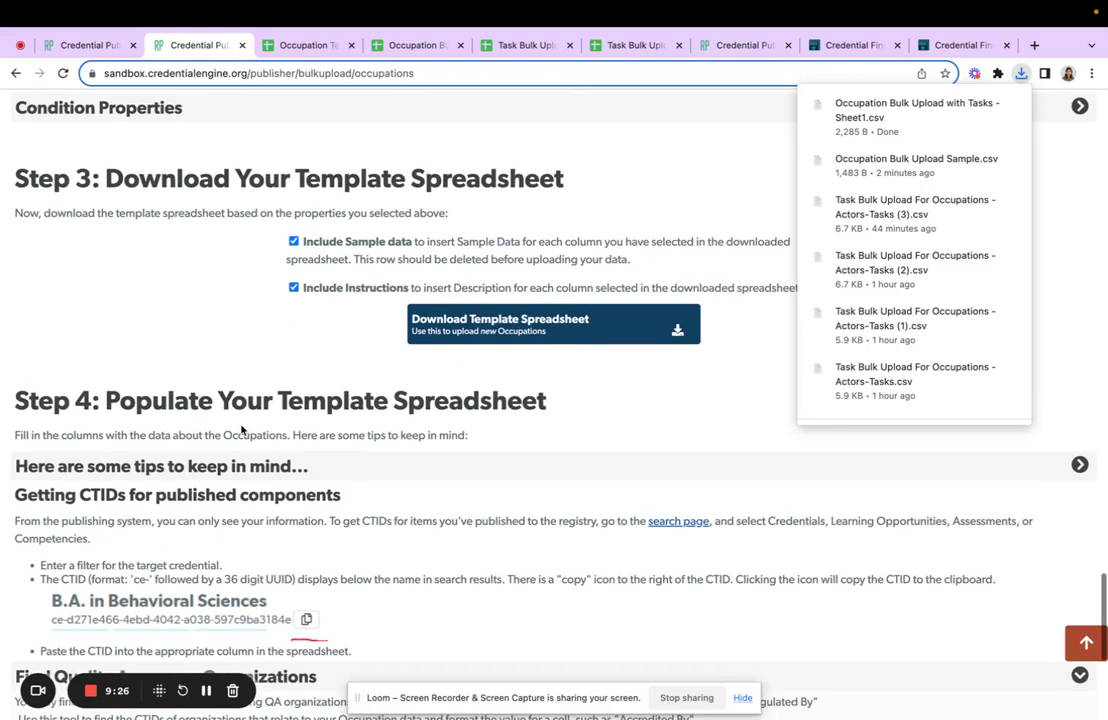
pyautogui.scroll(-1, 241, 430)
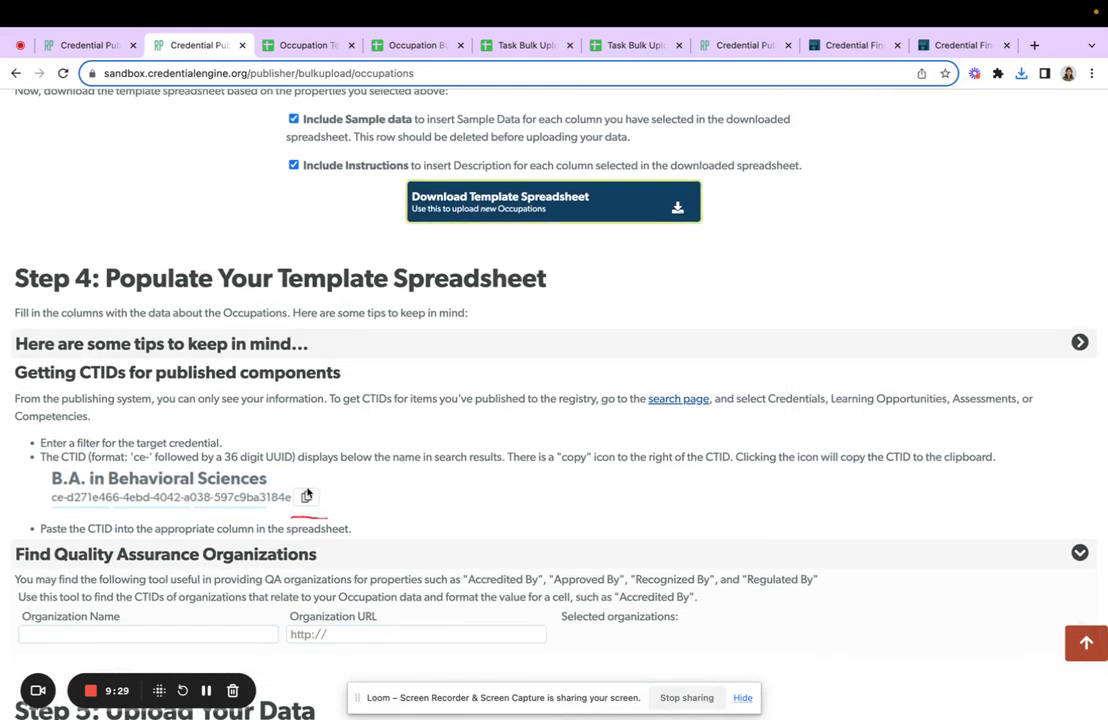
pyautogui.scroll(-1, 500, 388)
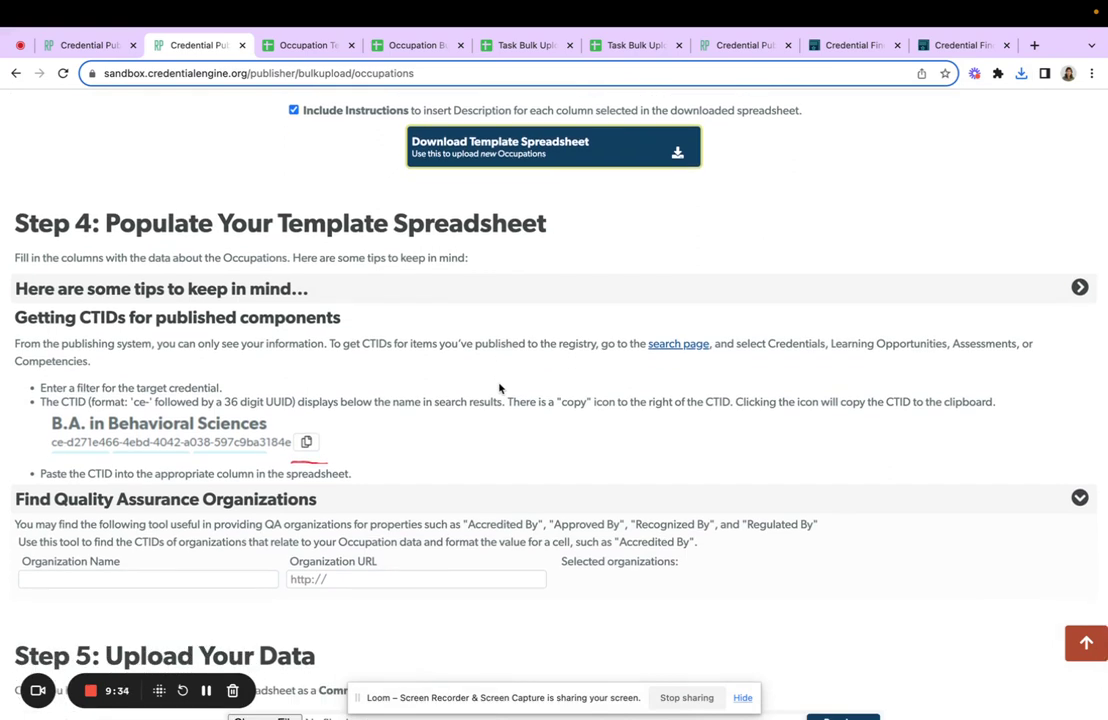
pyautogui.scroll(-1, 500, 388)
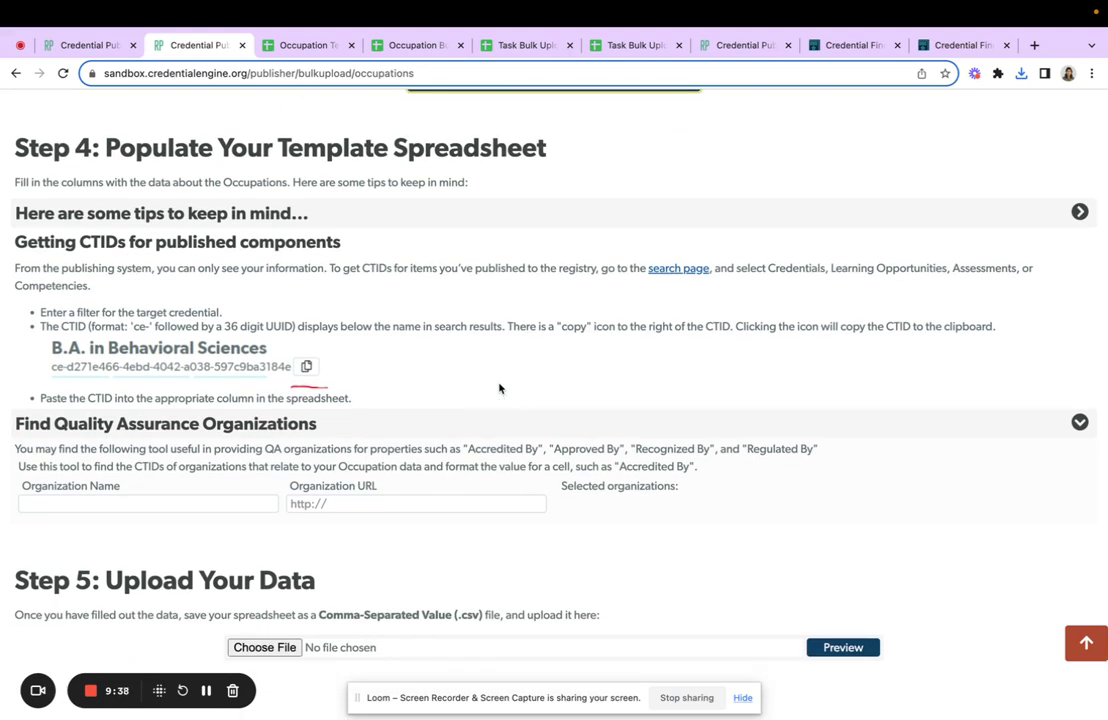
pyautogui.scroll(-2, 500, 388)
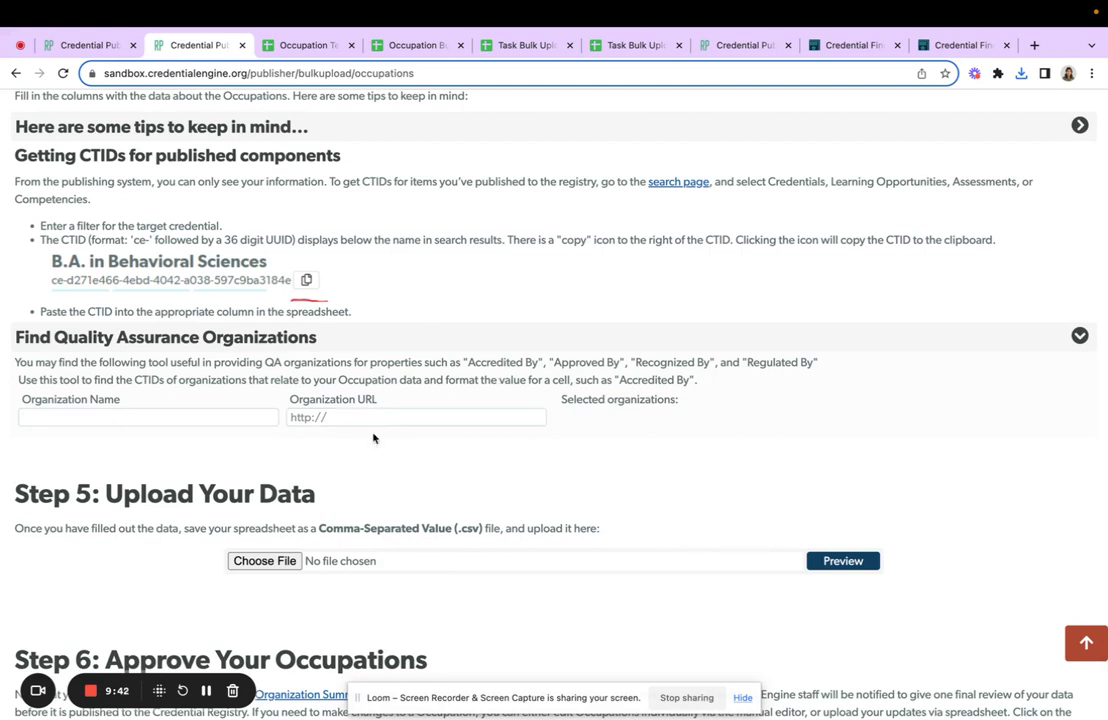
pyautogui.click(261, 561)
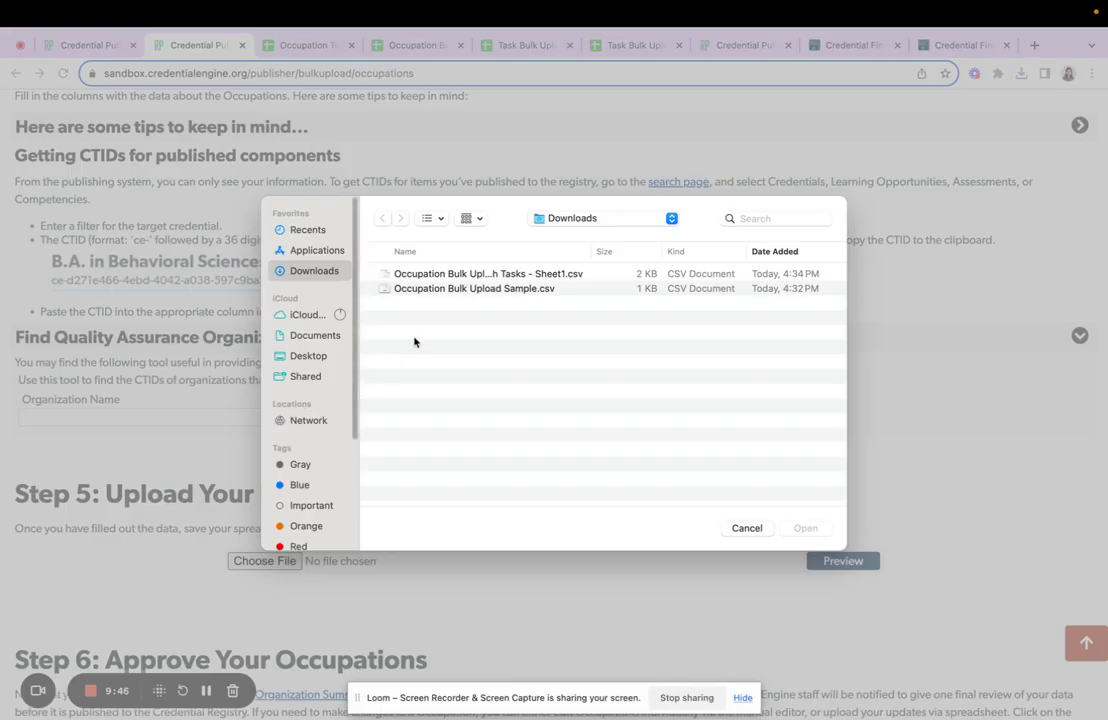
pyautogui.click(456, 276)
pyautogui.doubleClick(456, 276)
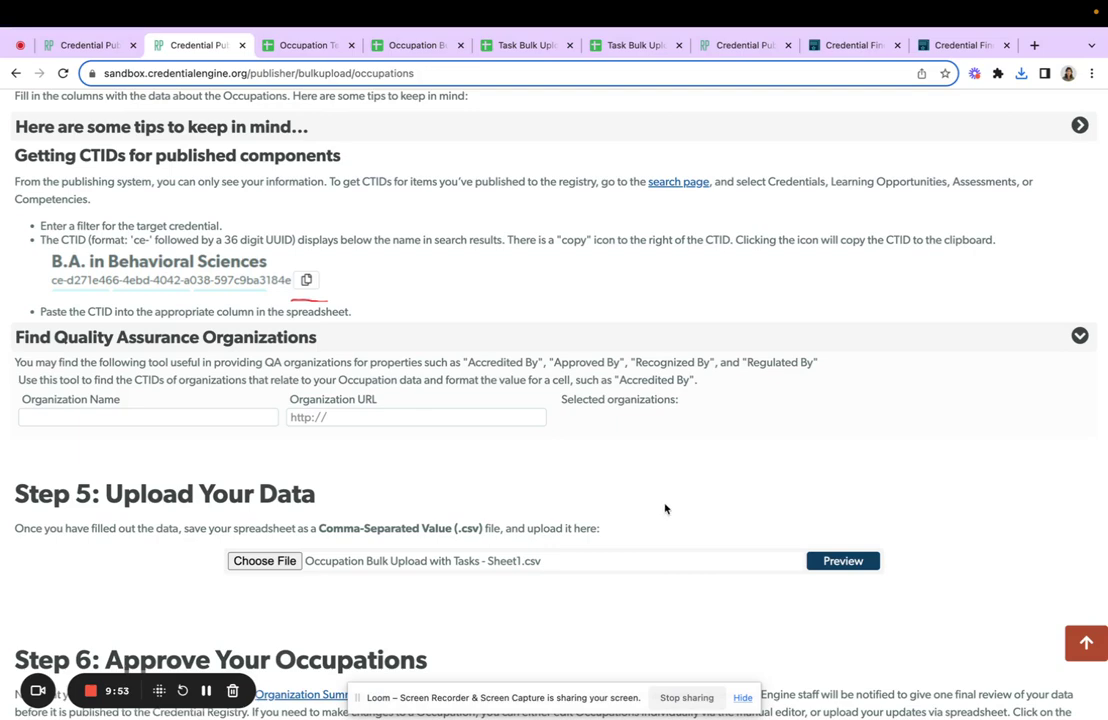
# Preview the chosen file's occupation data and save it to the Publisher.
pyautogui.click(818, 559)
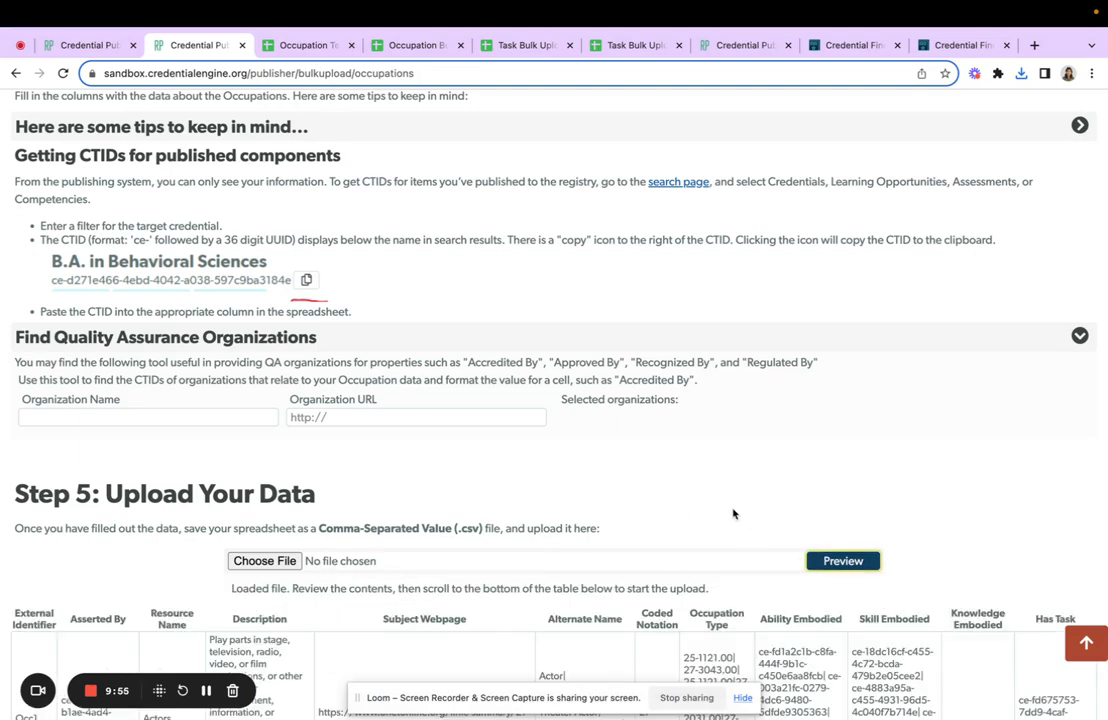
pyautogui.scroll(-2, 732, 512)
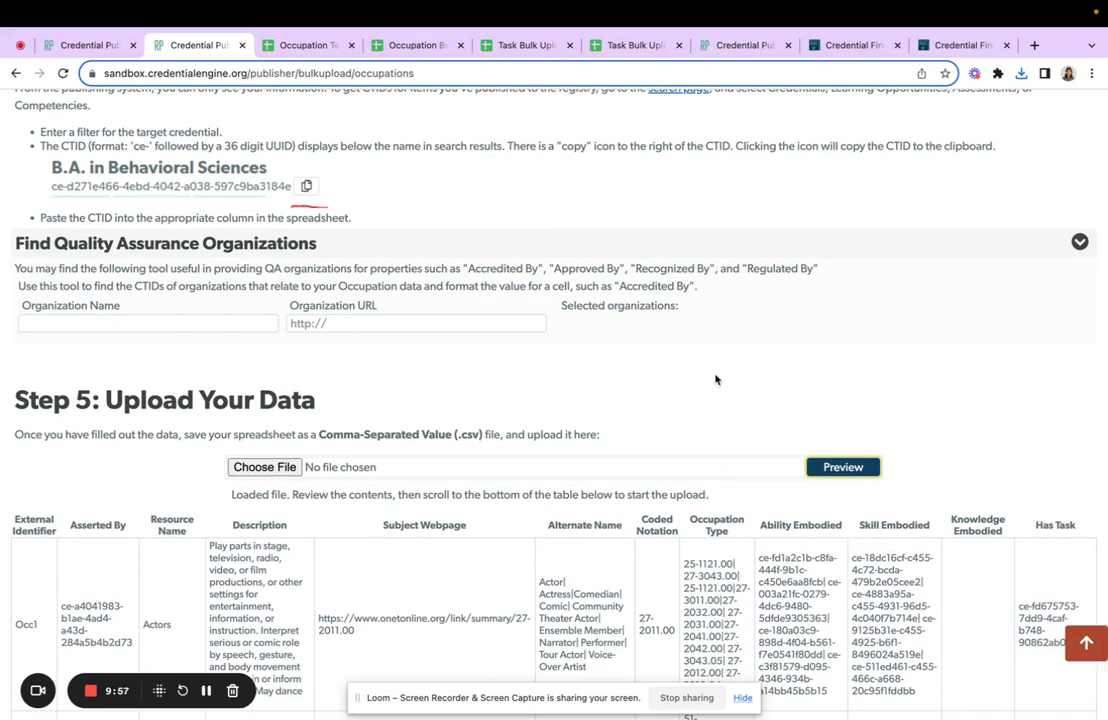
pyautogui.scroll(-5, 715, 379)
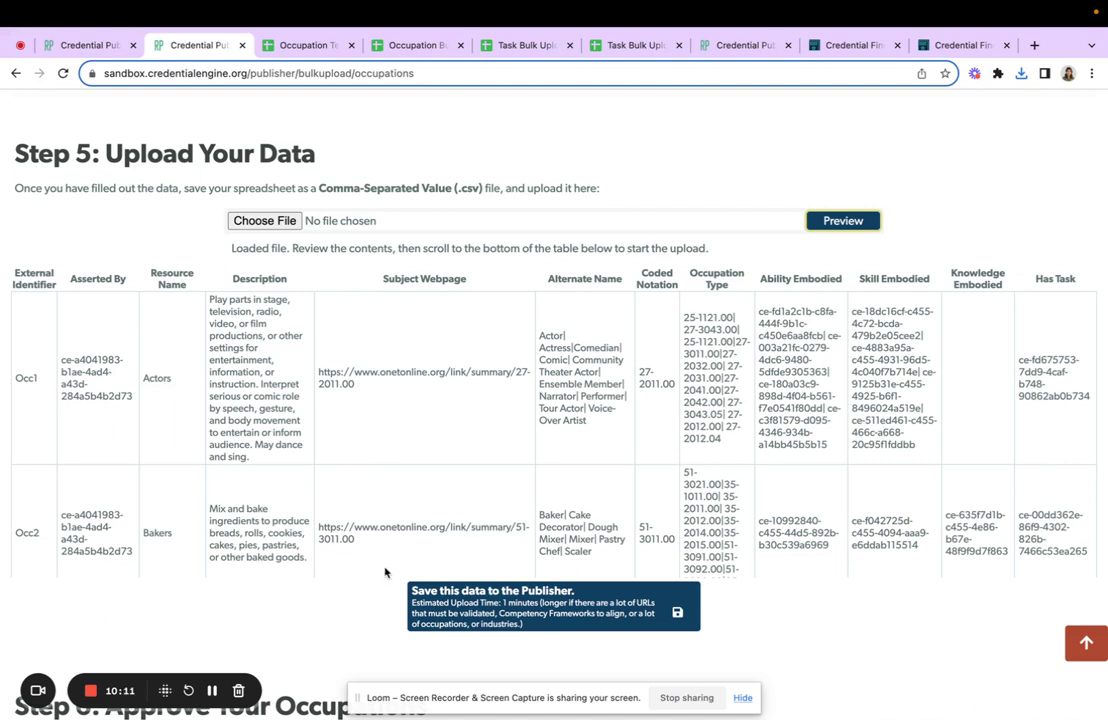
pyautogui.click(452, 605)
pyautogui.click(672, 188)
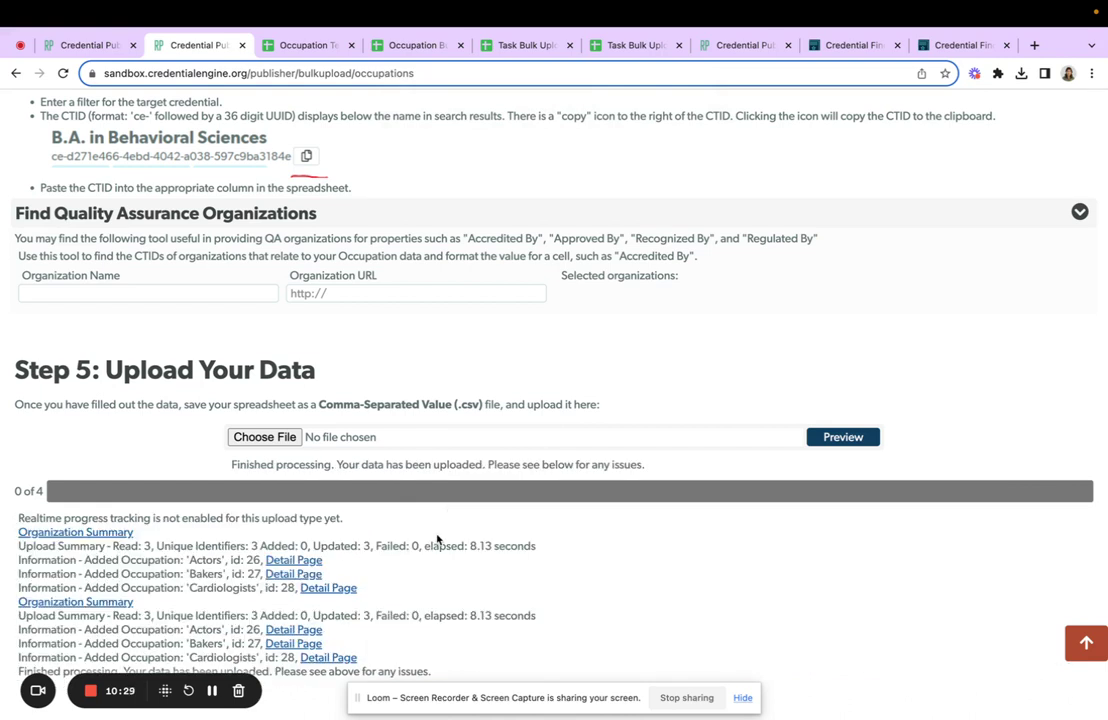
pyautogui.scroll(-1, 440, 539)
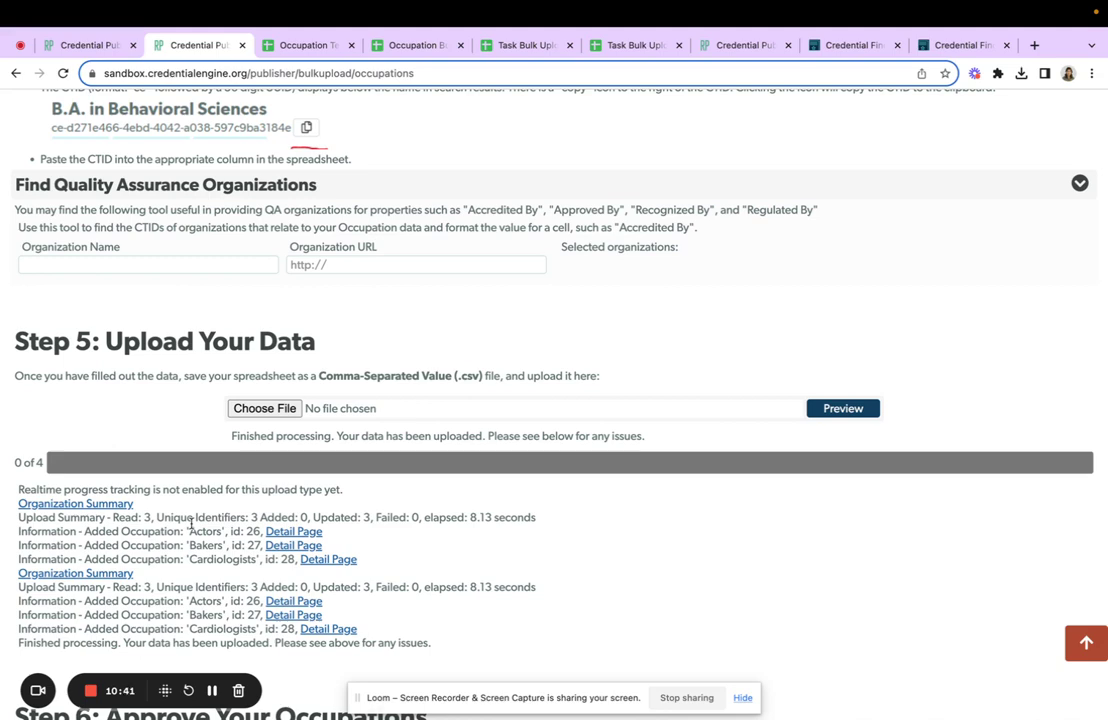
# Review the occupation upload summary and go to the bulk upload page for Tasks.
pyautogui.scroll(-2, 191, 524)
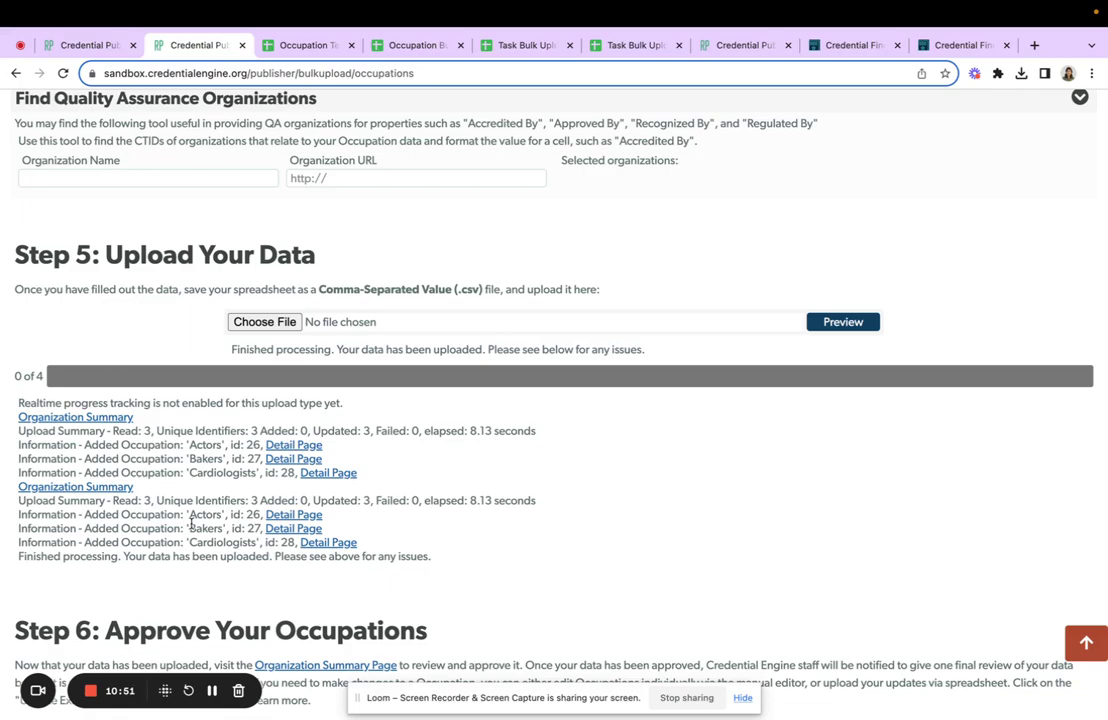
pyautogui.scroll(20, 191, 524)
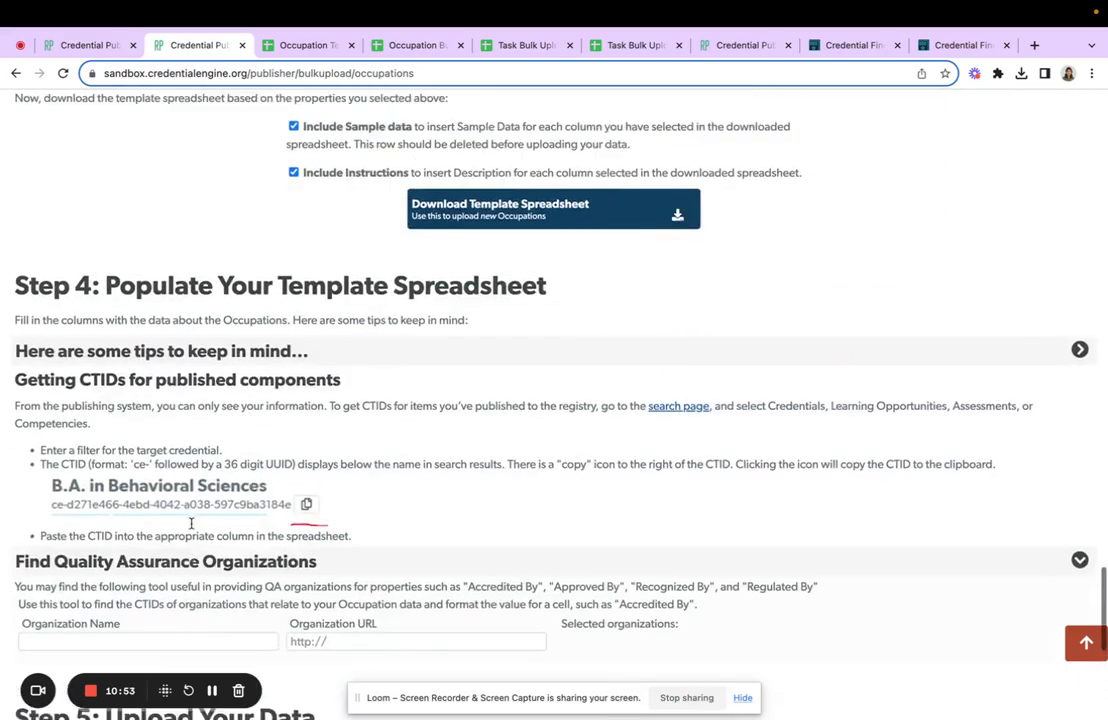
pyautogui.scroll(20, 191, 528)
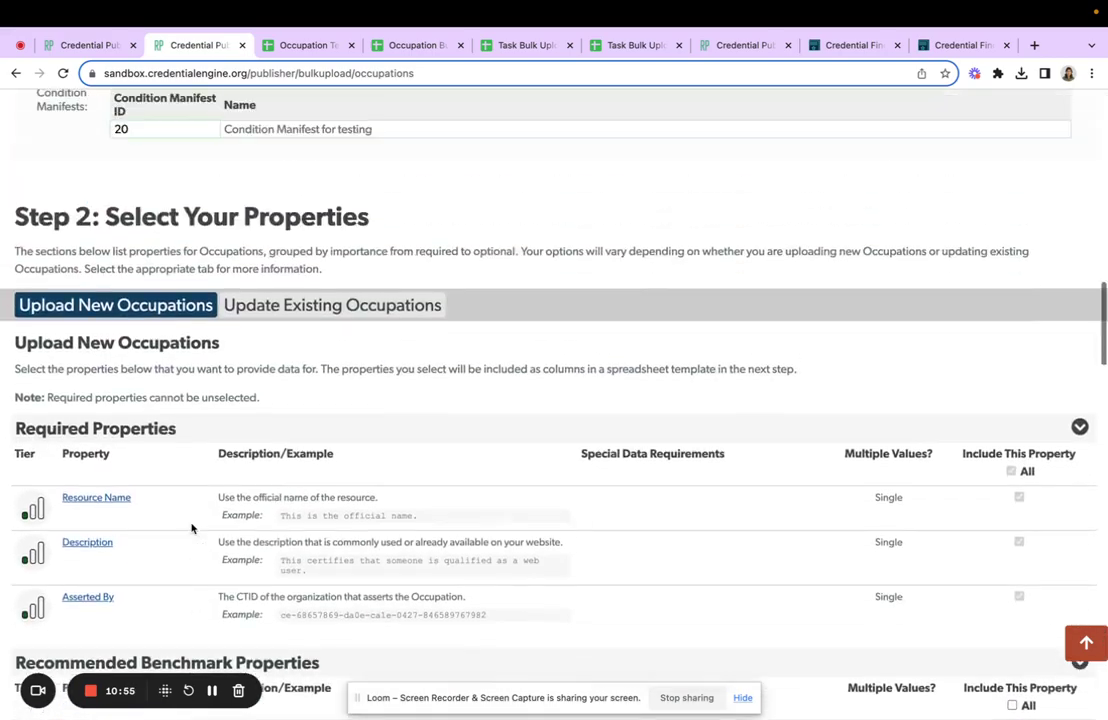
pyautogui.scroll(5, 191, 524)
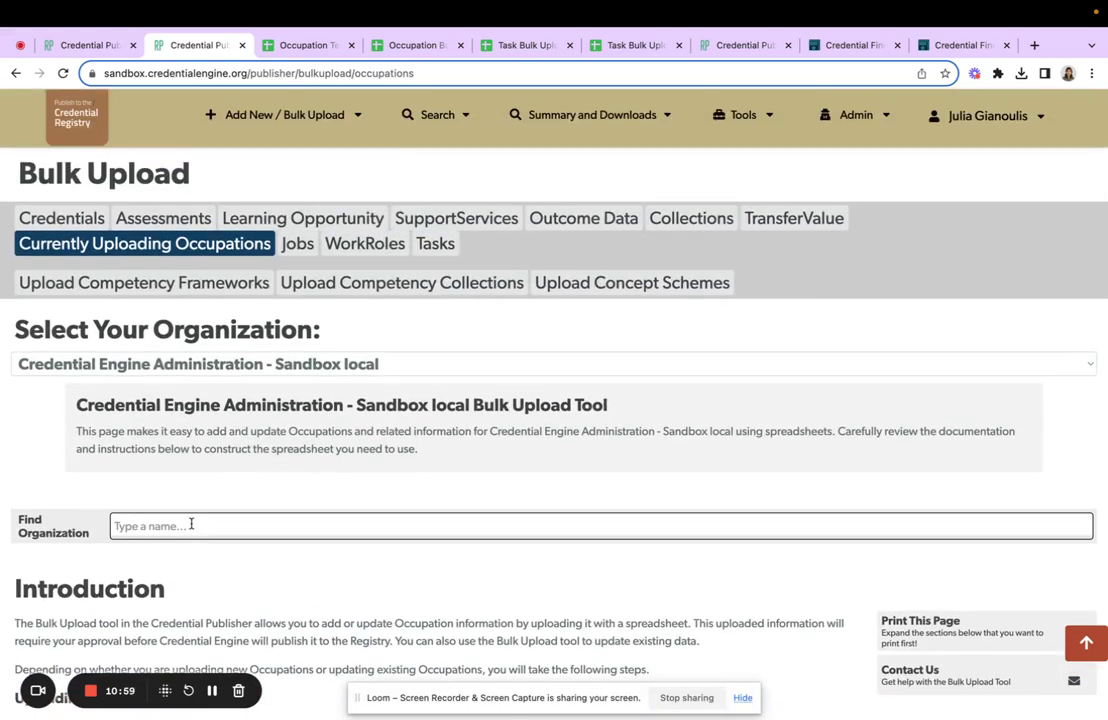
pyautogui.click(436, 250)
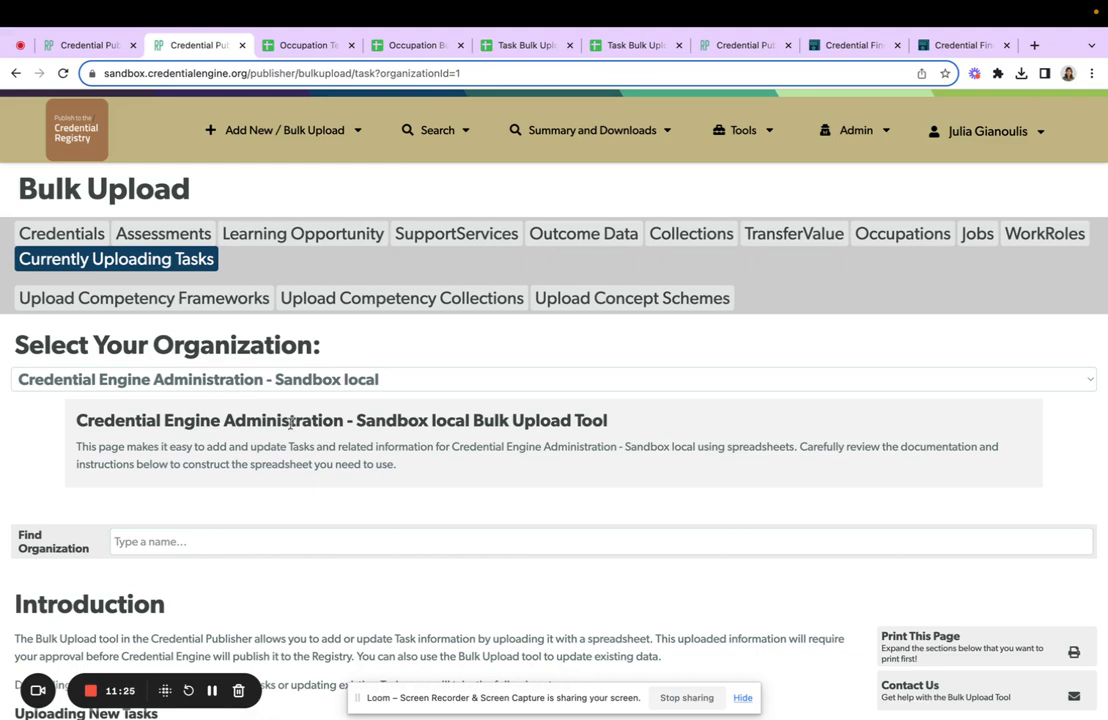
# Expand the Required Properties for uploading new tasks in Step 2 and review them.
pyautogui.scroll(-5, 292, 425)
pyautogui.scroll(-8, 344, 520)
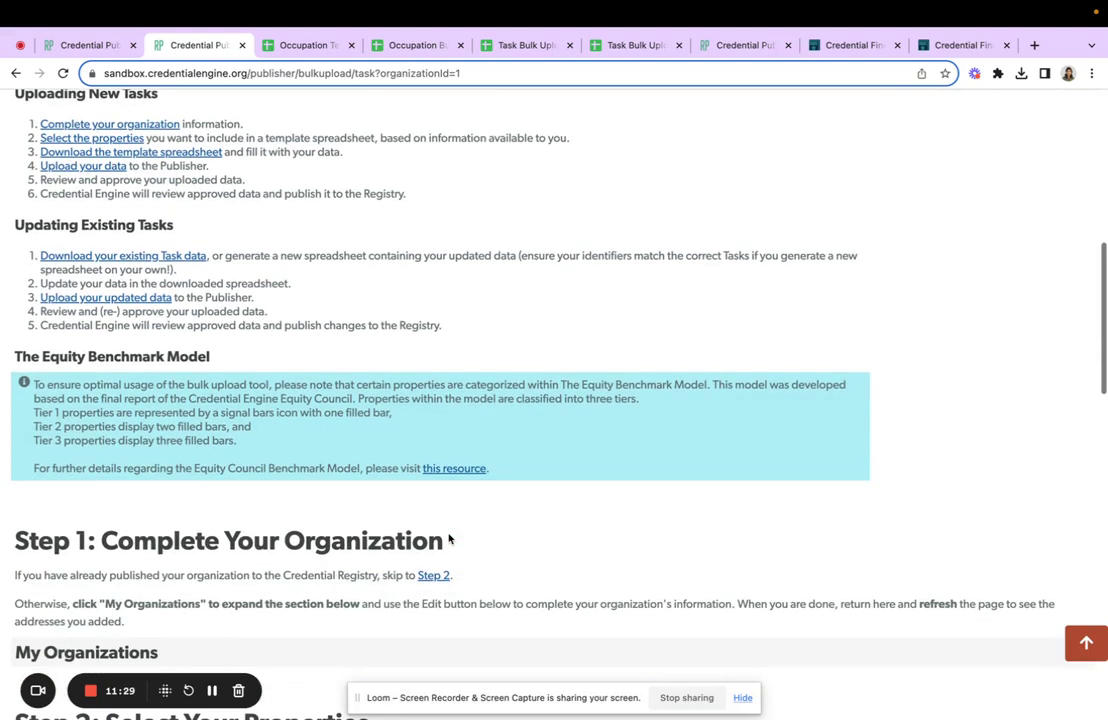
pyautogui.scroll(-2, 449, 539)
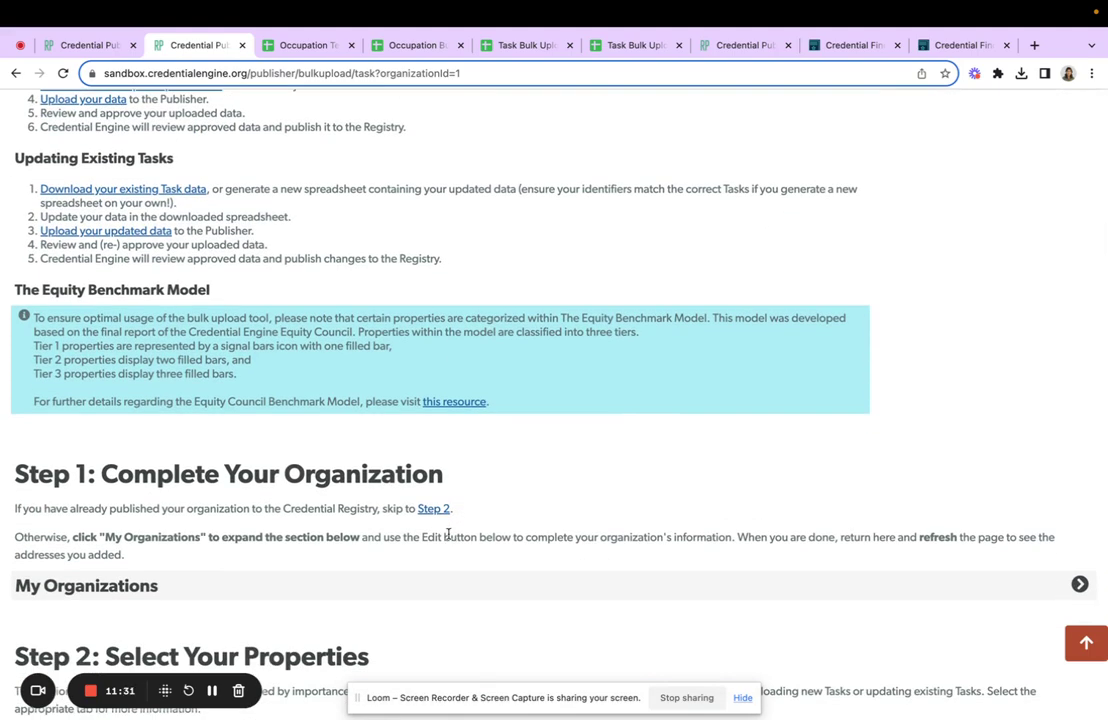
pyautogui.scroll(-6, 448, 535)
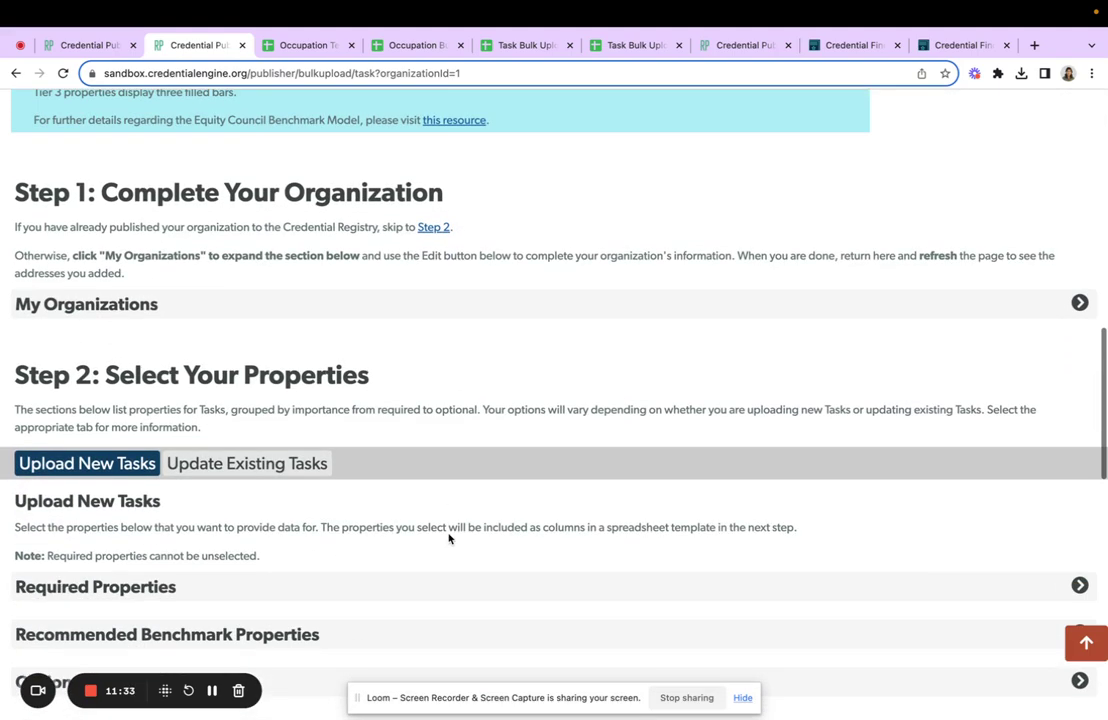
pyautogui.click(257, 588)
pyautogui.scroll(-4, 543, 538)
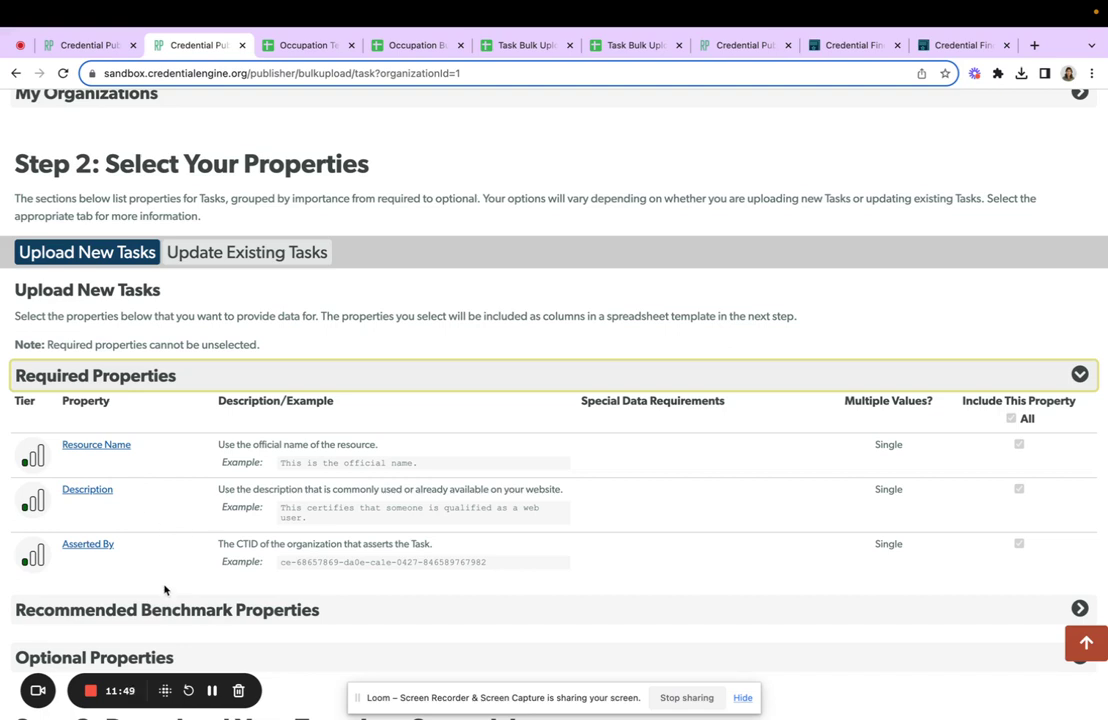
pyautogui.scroll(-1, 199, 584)
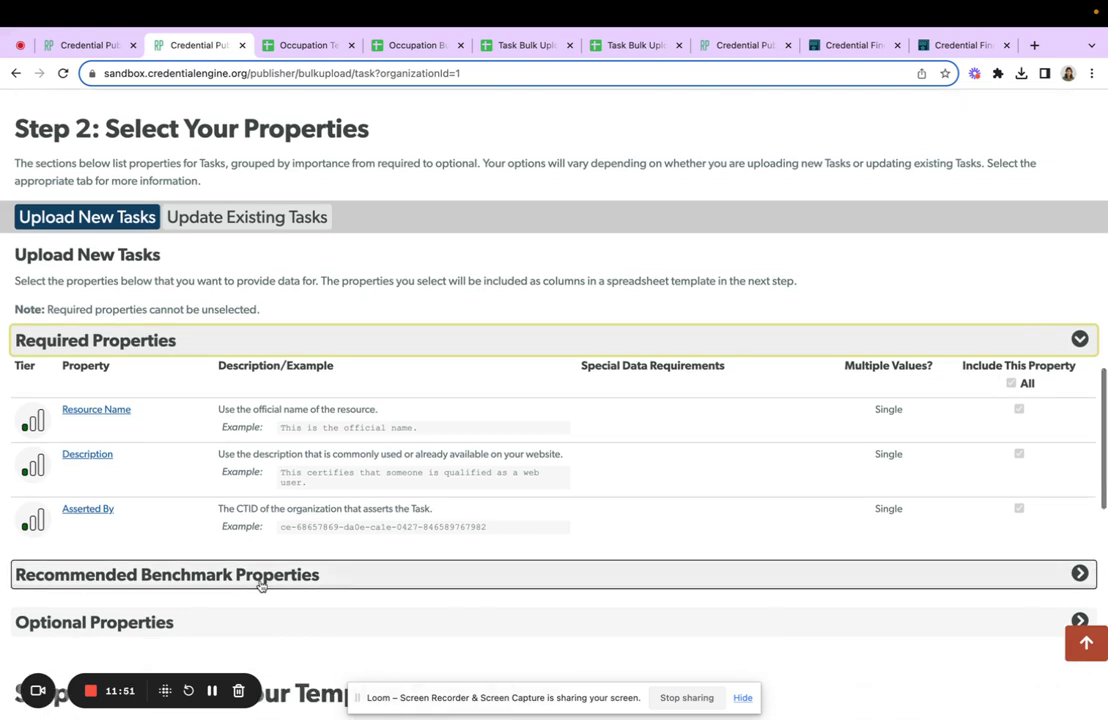
# Expand the Recommended Benchmark Properties and include Has Occupation and Has Child in the task template.
pyautogui.scroll(-1, 377, 530)
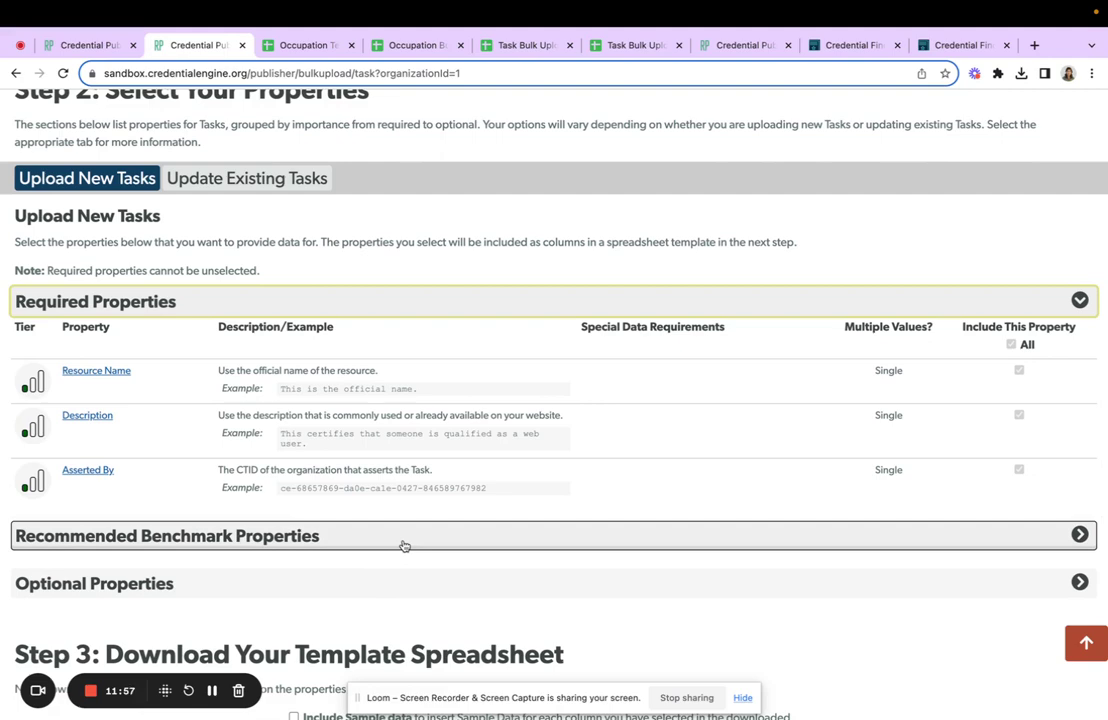
pyautogui.click(404, 545)
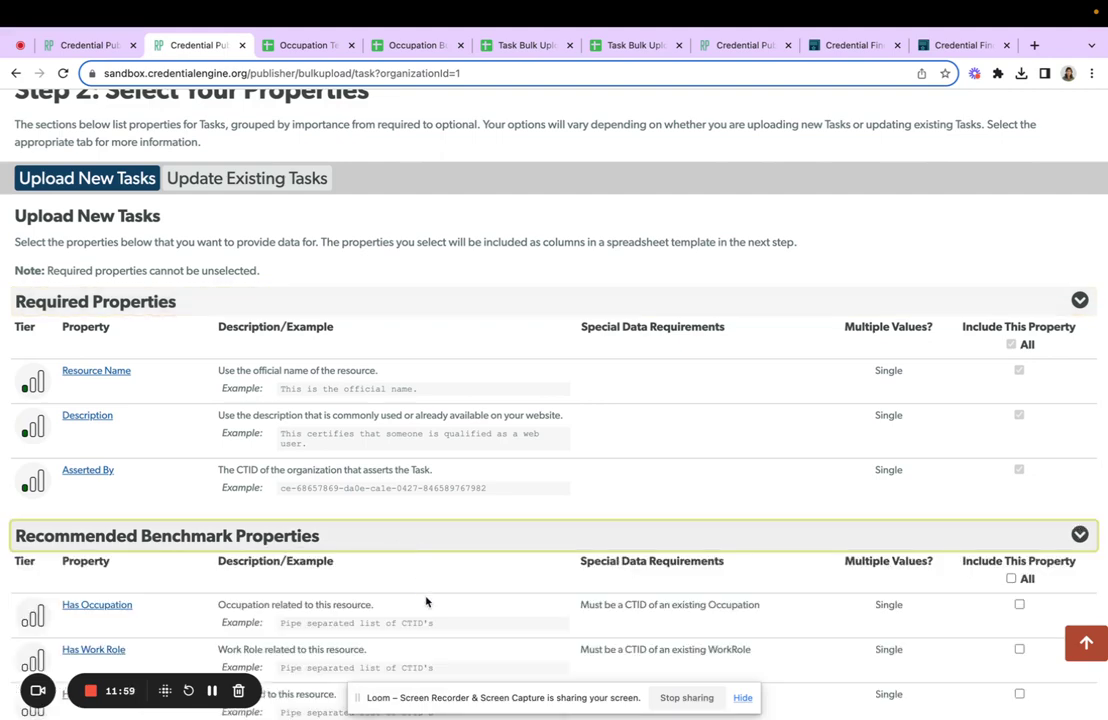
pyautogui.scroll(-3, 425, 601)
pyautogui.scroll(-1, 425, 598)
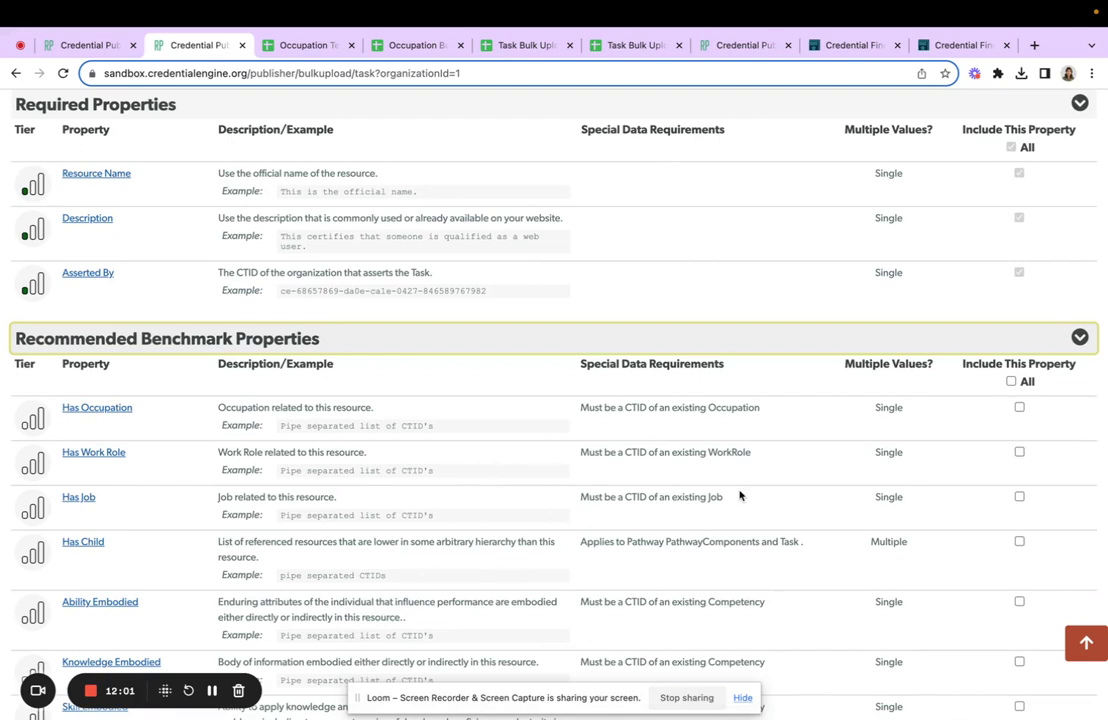
pyautogui.click(984, 430)
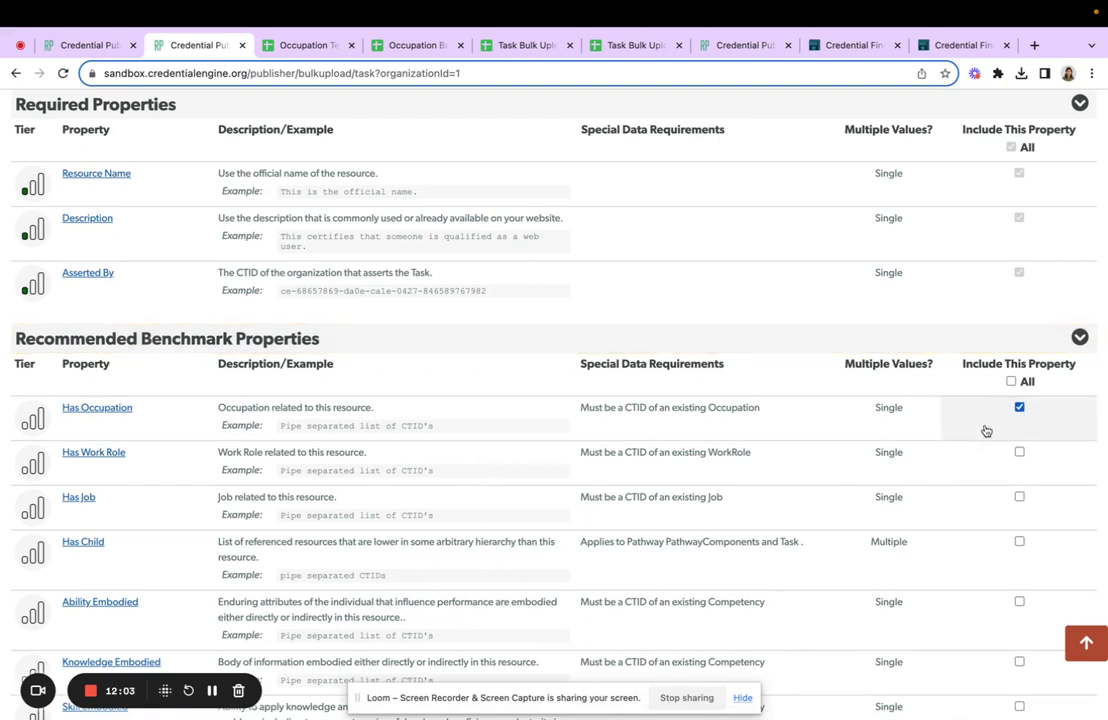
pyautogui.click(1049, 568)
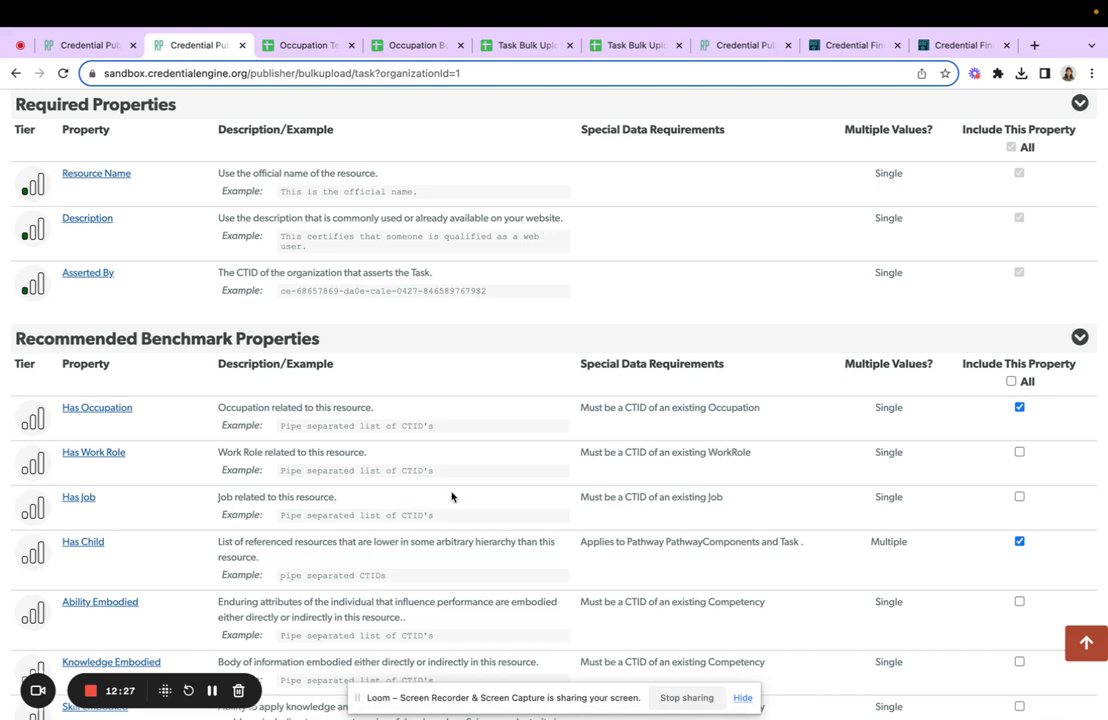
# Download the template spreadsheet for new tasks with sample data and instructions included.
pyautogui.scroll(-3, 451, 495)
pyautogui.scroll(-2, 452, 495)
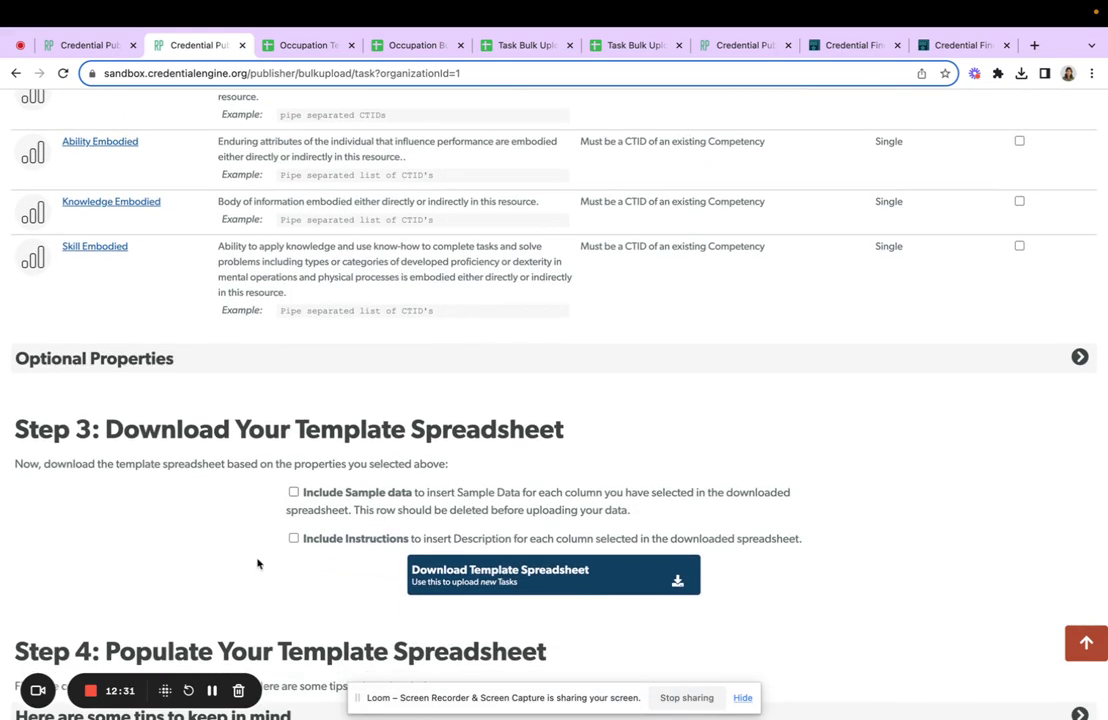
pyautogui.click(323, 494)
pyautogui.click(325, 542)
pyautogui.click(478, 586)
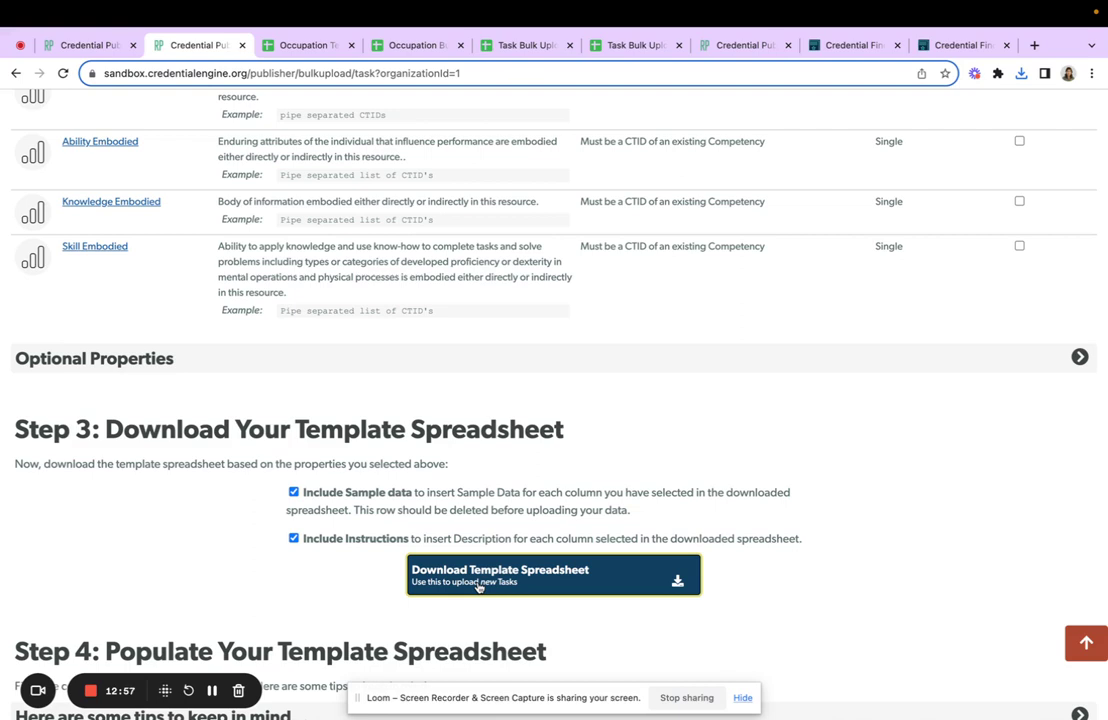
# Switch to the Task Bulk Upload Template spreadsheet and go through its column headings from Resource Name to Has Child.
pyautogui.click(522, 50)
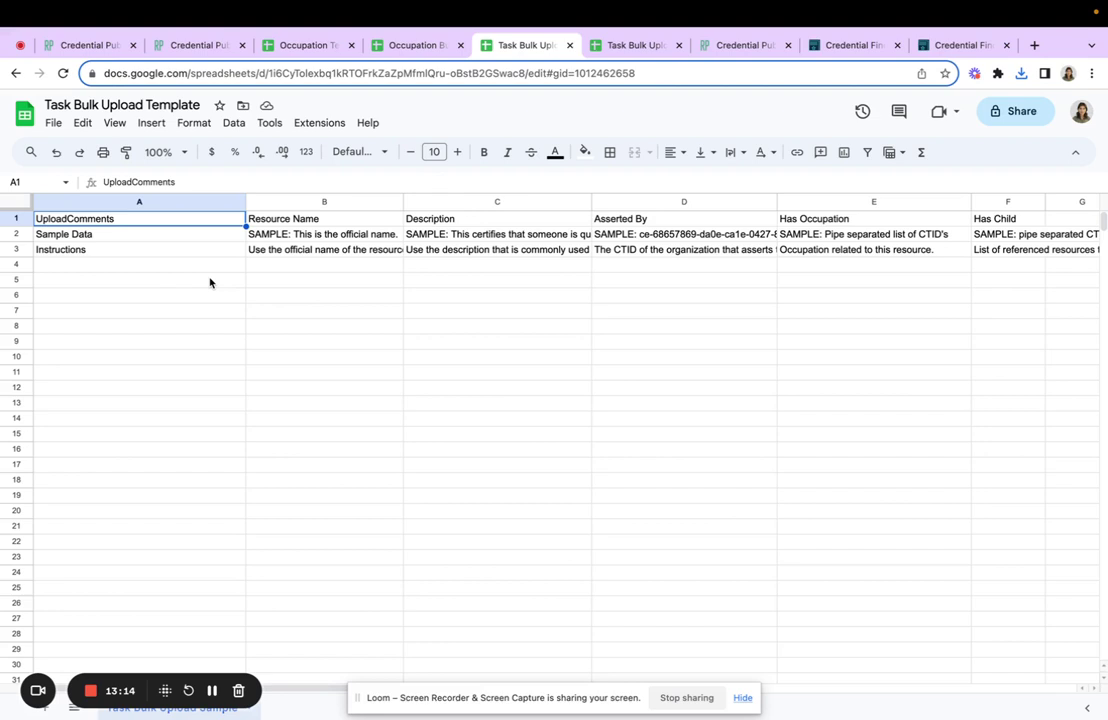
pyautogui.click(306, 222)
pyautogui.press('Tab')
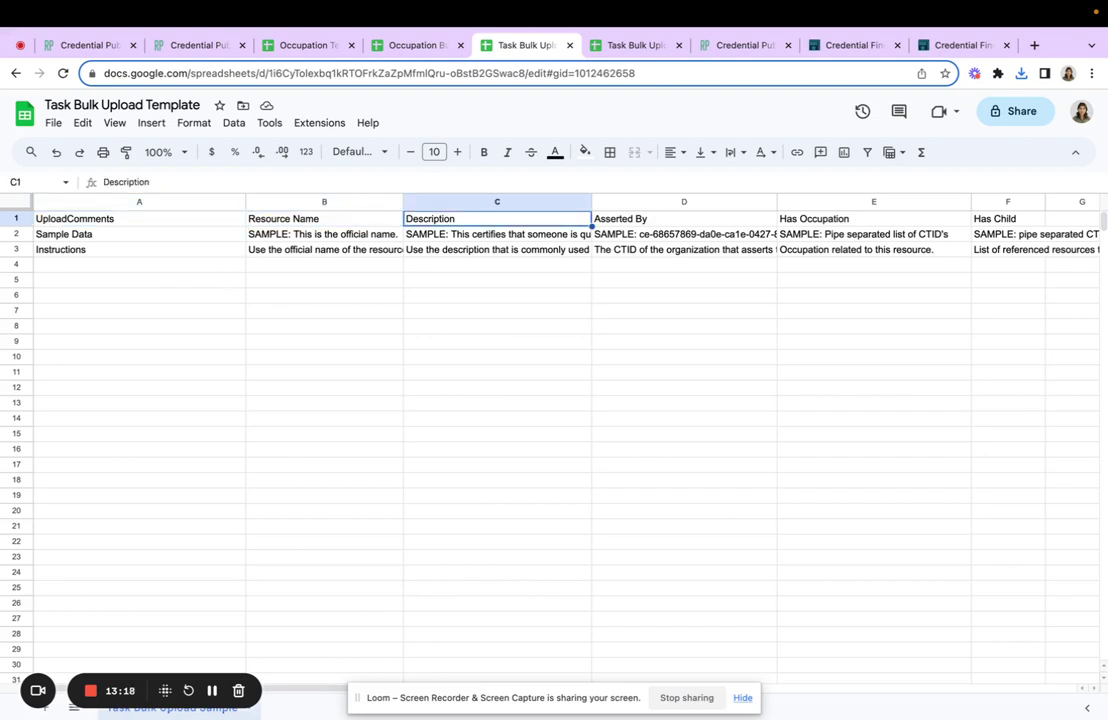
pyautogui.press('Tab')
pyautogui.press('Tab')
pyautogui.press('Tab')
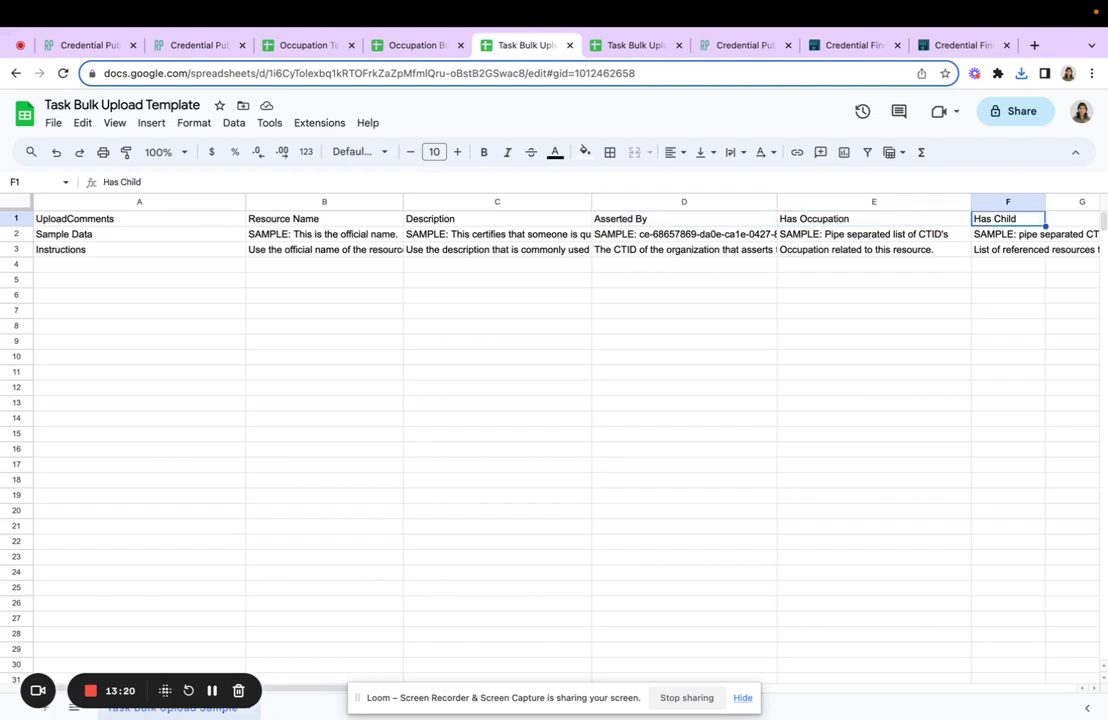
pyautogui.press('Tab')
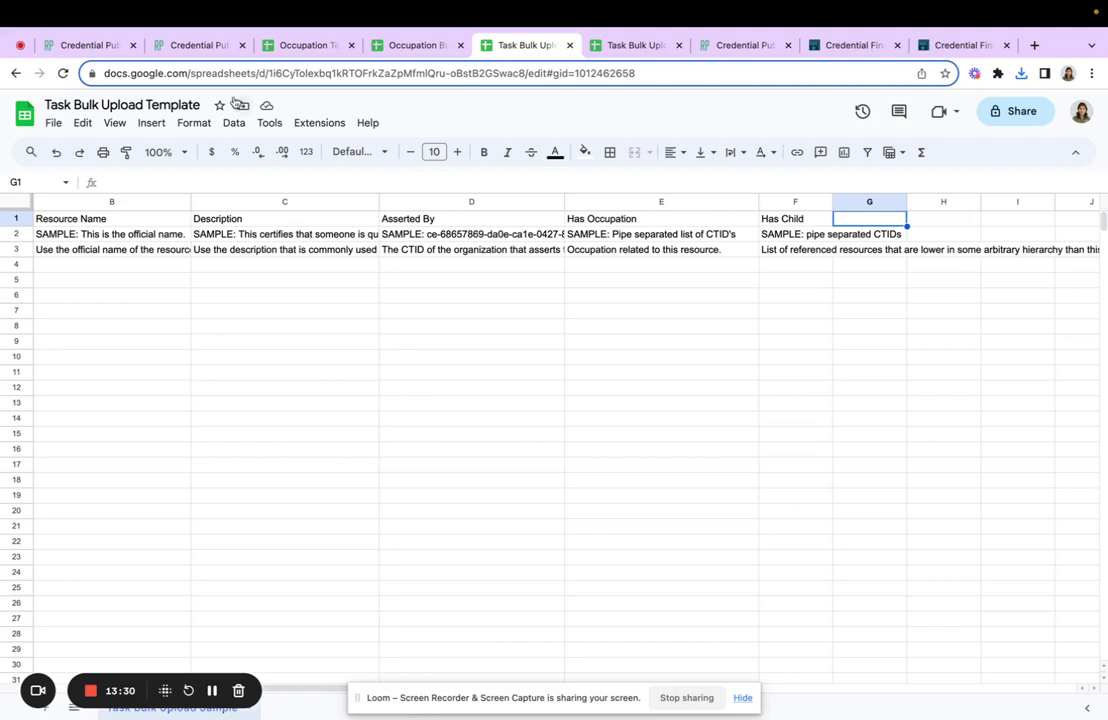
# Switch to the Task Bulk Upload For Occupations spreadsheet and look through the actor task rows down to the HasChild entry.
pyautogui.click(597, 57)
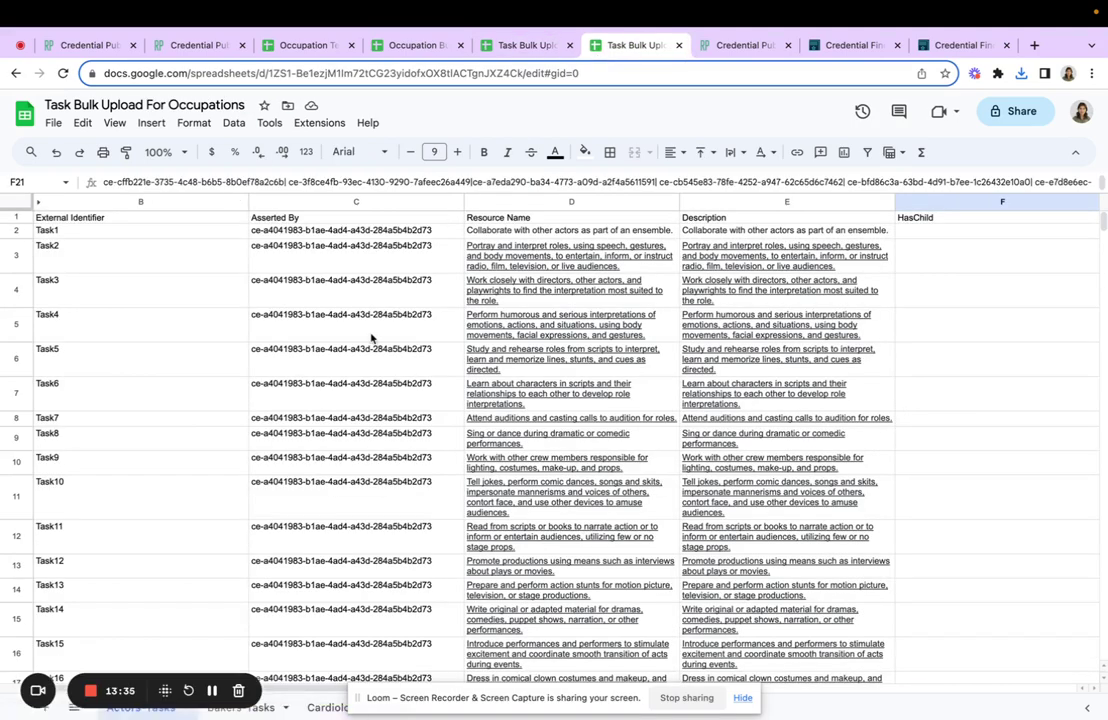
pyautogui.hscroll(3, 371, 338)
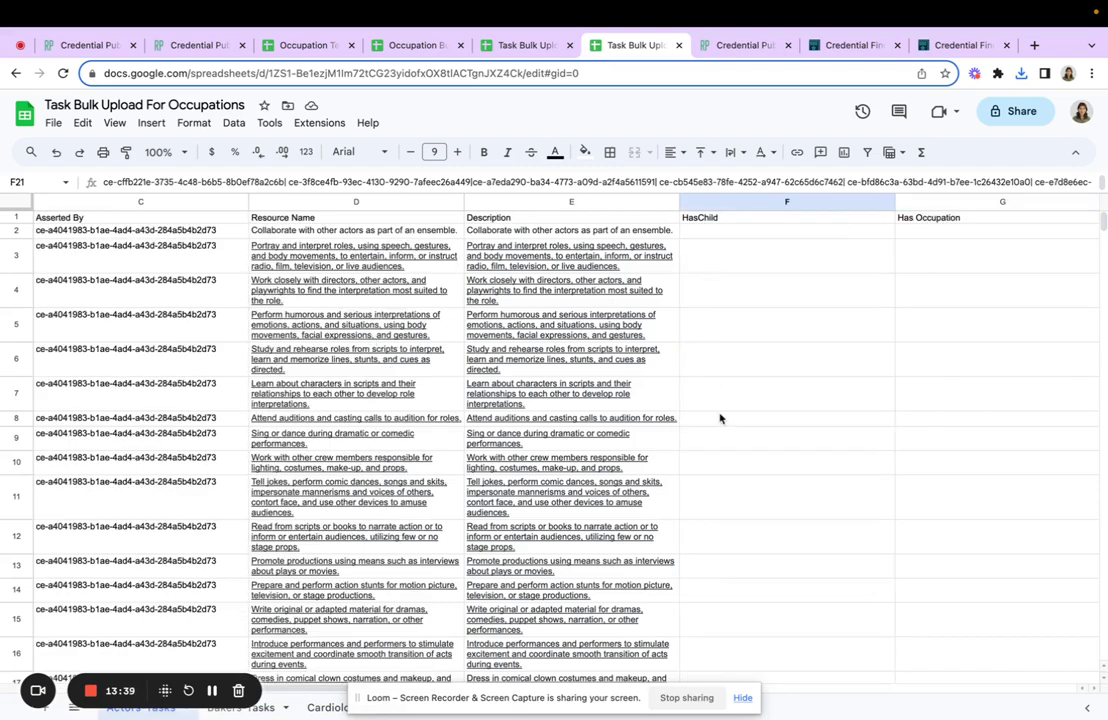
pyautogui.scroll(-3, 720, 410)
pyautogui.scroll(-3, 720, 418)
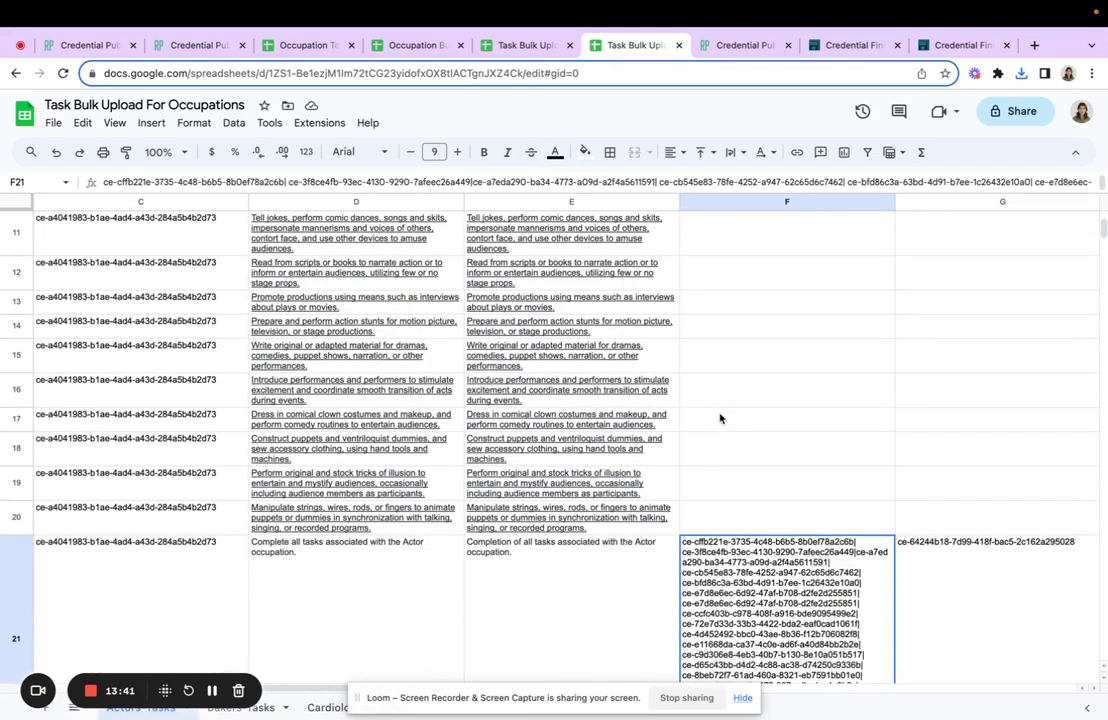
pyautogui.scroll(-1, 720, 418)
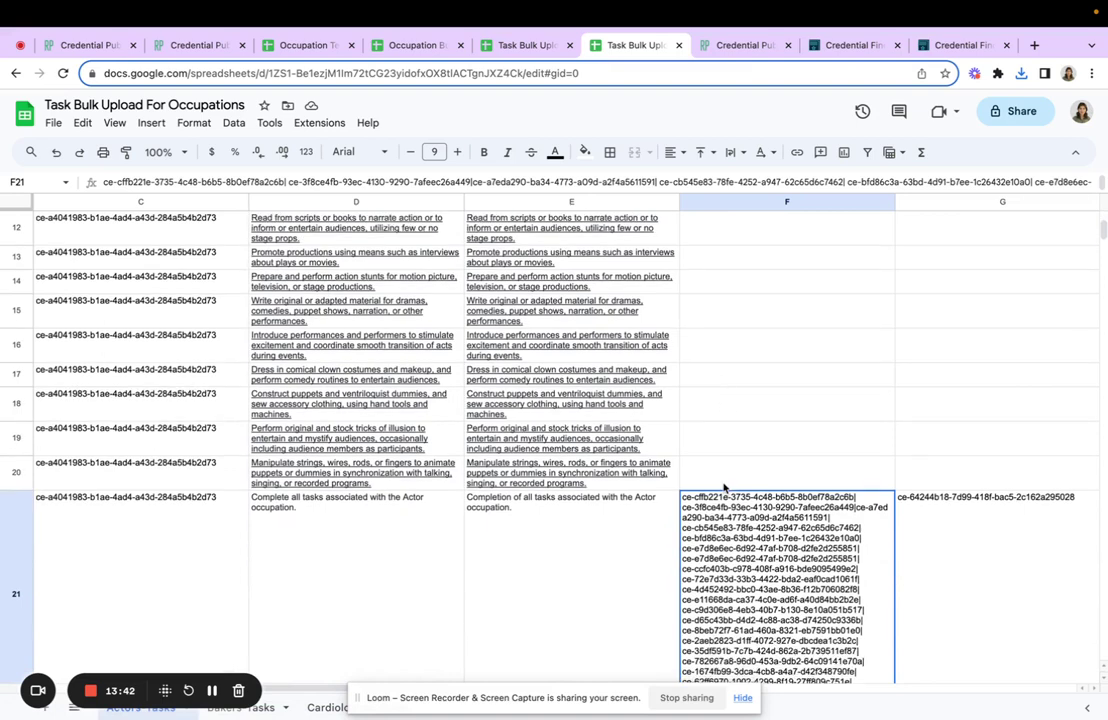
# Examine the Resource Name, HasChild and Has Occupation entries of the task covering completion of all Actor tasks.
pyautogui.click(332, 523)
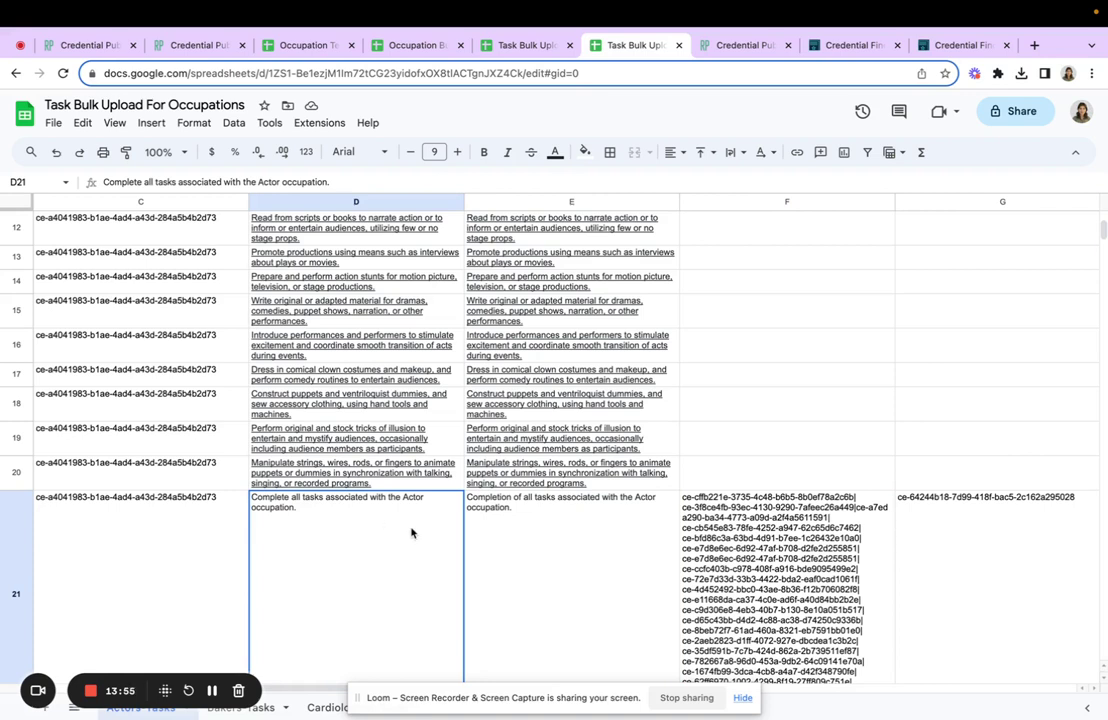
pyautogui.click(760, 580)
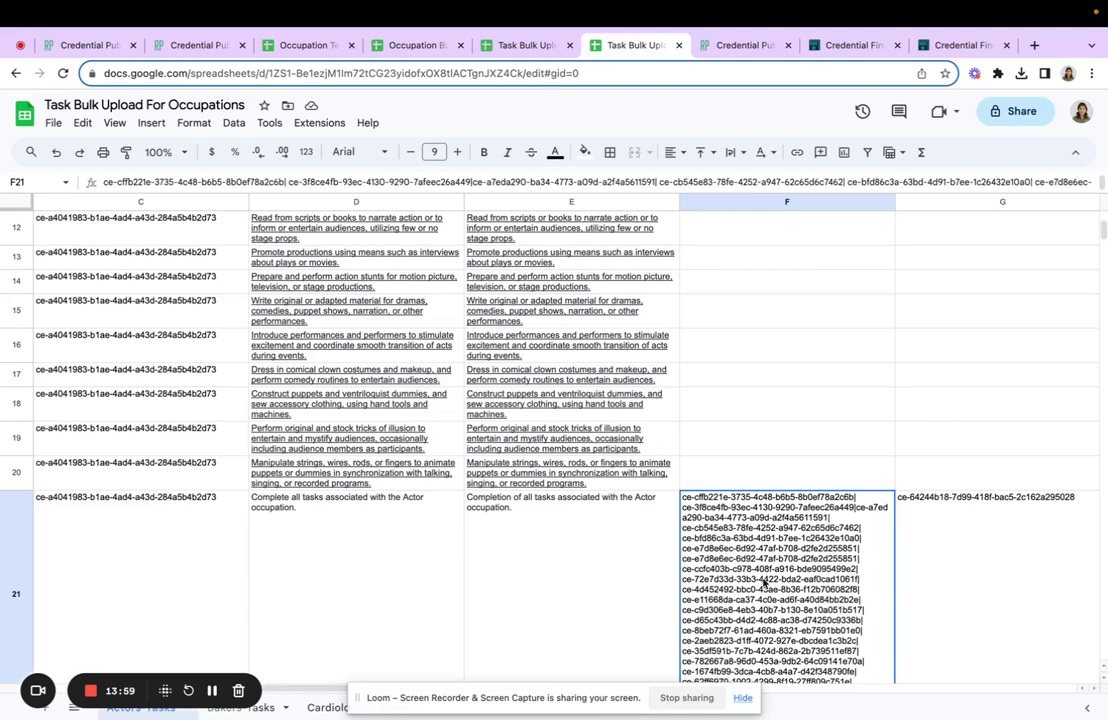
pyautogui.click(946, 572)
pyautogui.scroll(10, 946, 572)
pyautogui.hscroll(2, 946, 572)
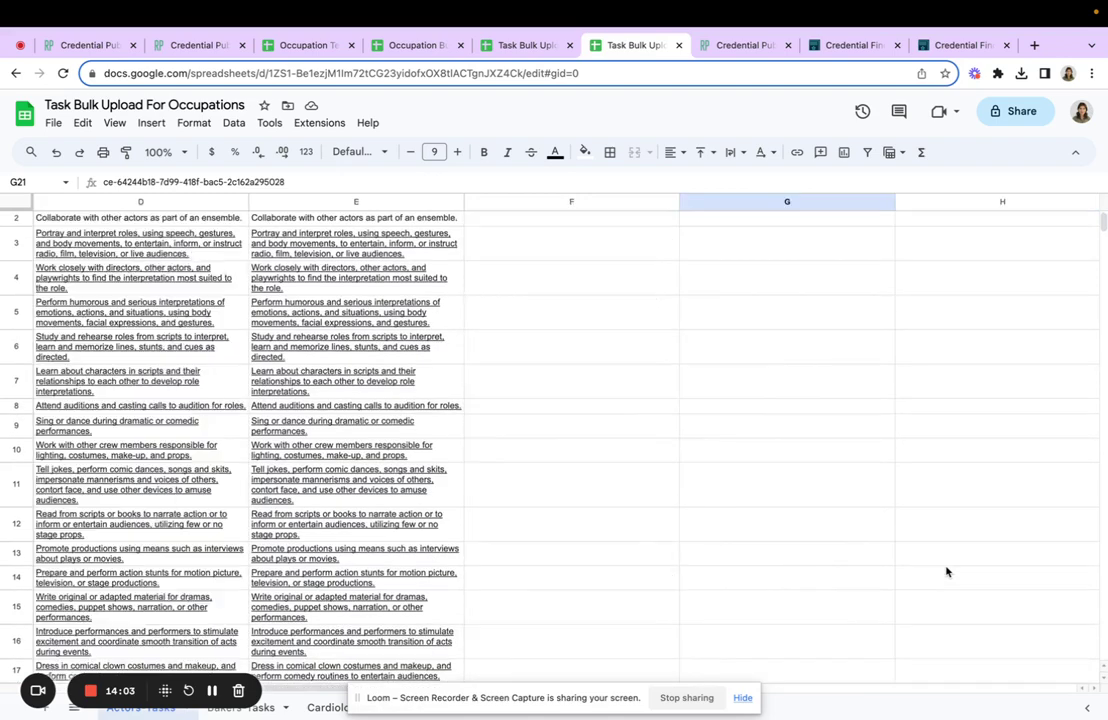
pyautogui.scroll(-5, 811, 553)
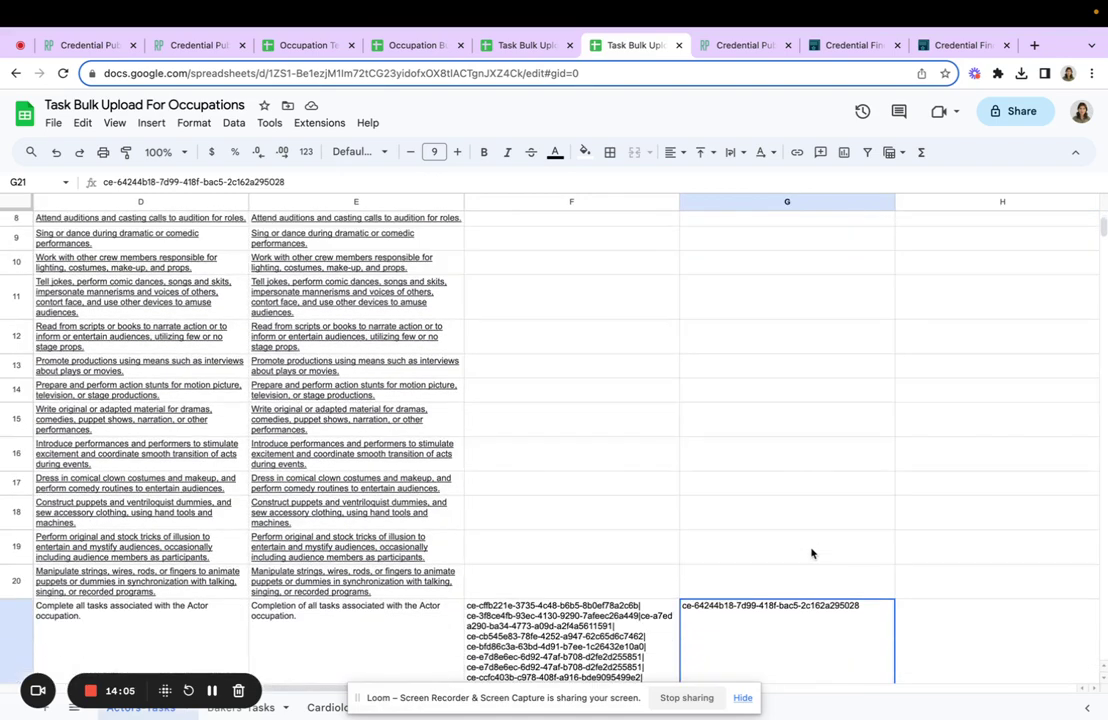
pyautogui.scroll(-3, 811, 553)
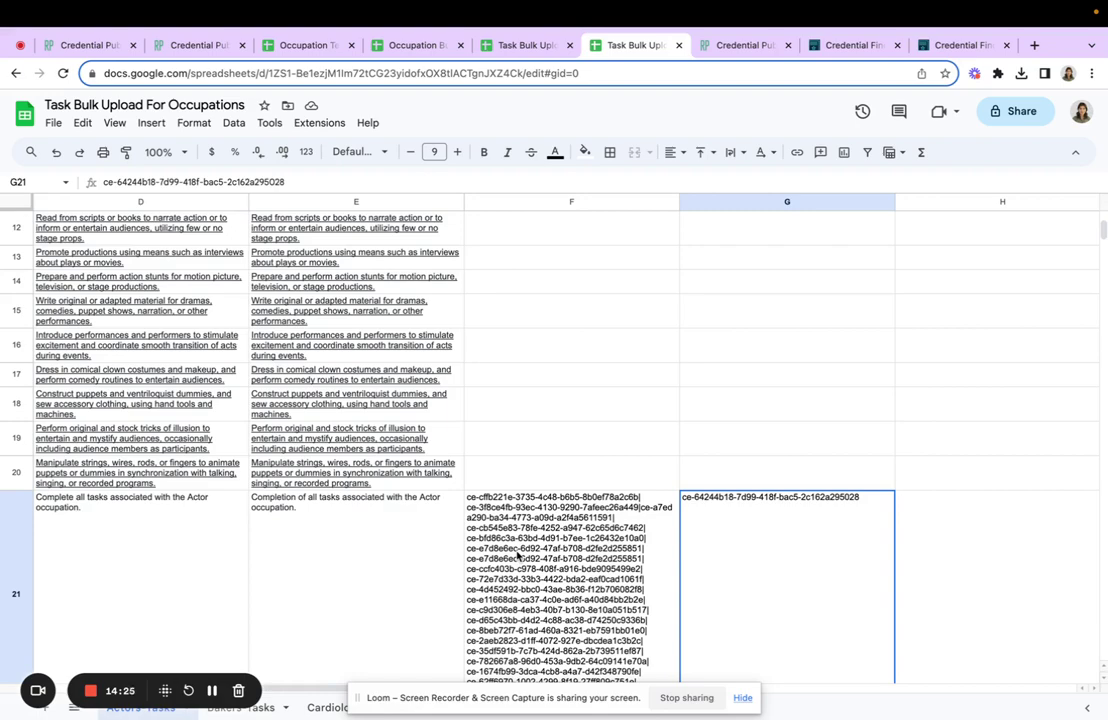
# Download the Actors-Tasks sheet as a comma-separated values (.csv) file.
pyautogui.hscroll(-5, 518, 556)
pyautogui.scroll(10, 518, 556)
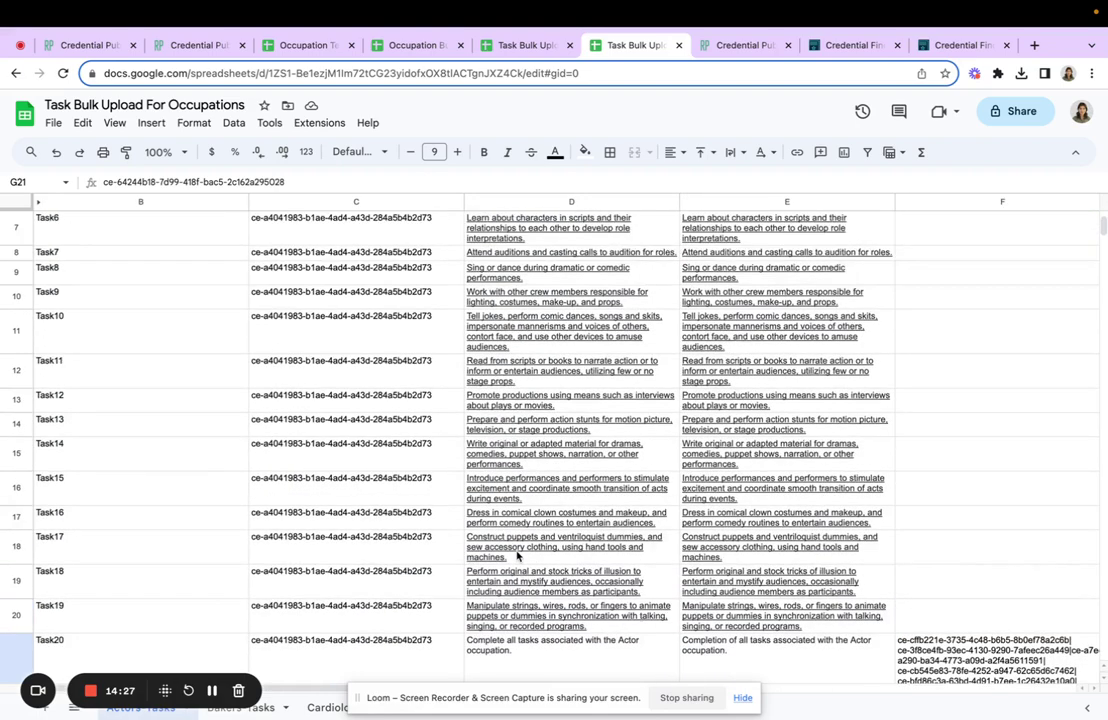
pyautogui.scroll(1, 518, 556)
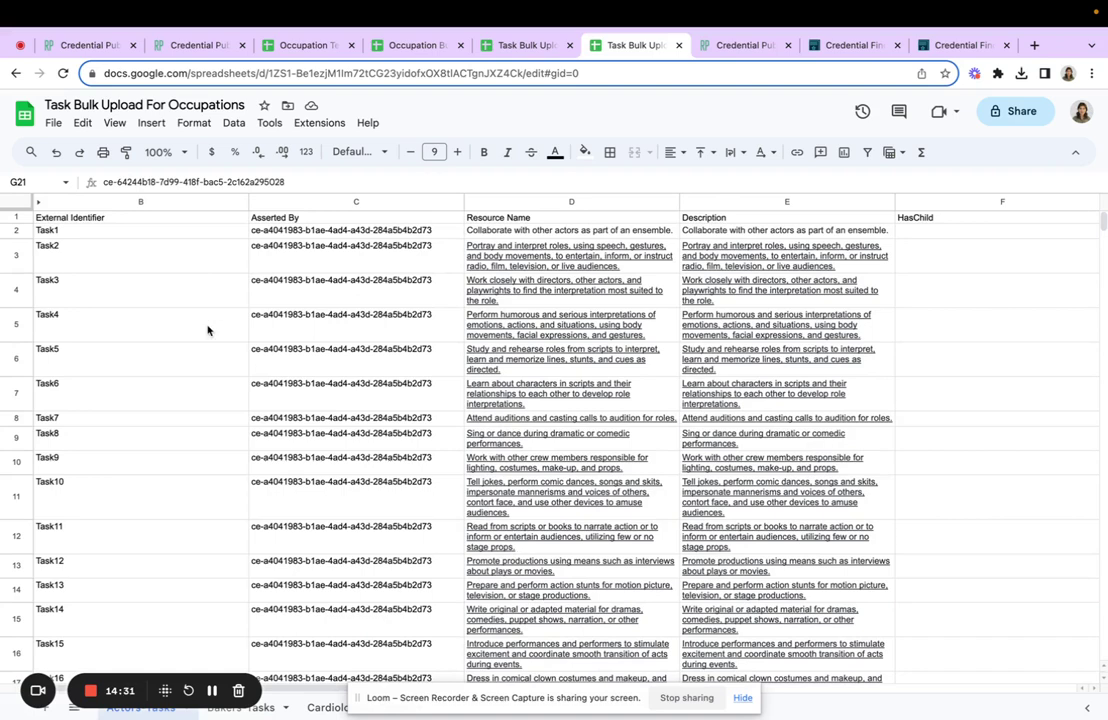
pyautogui.click(53, 124)
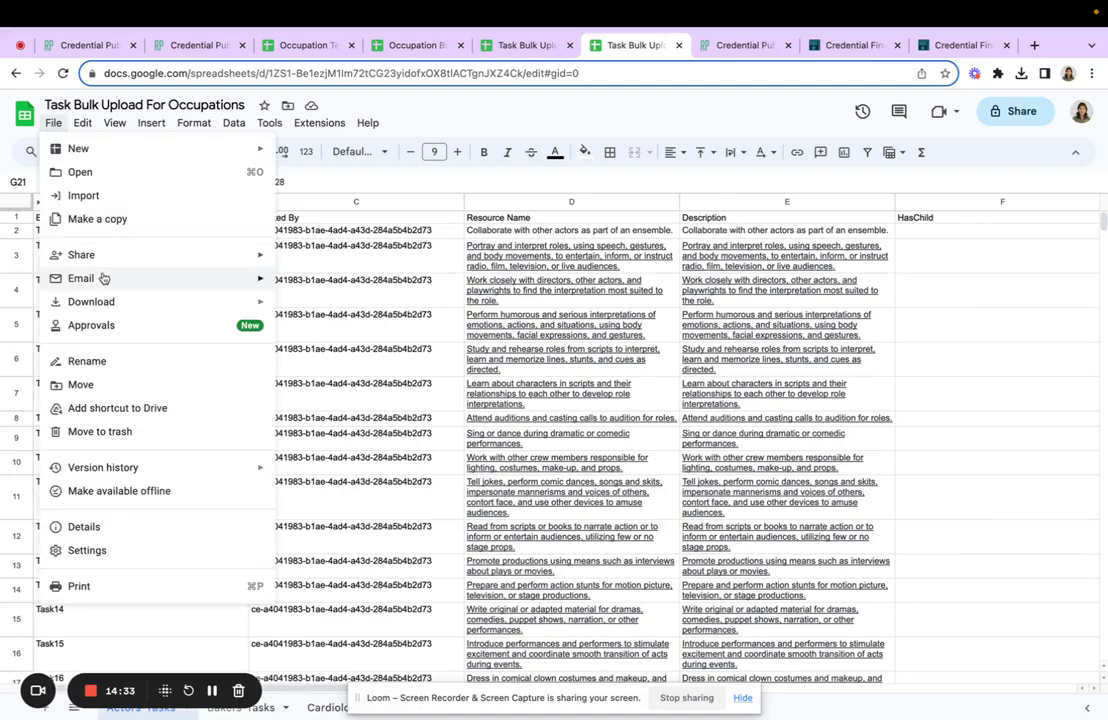
pyautogui.moveTo(129, 303)
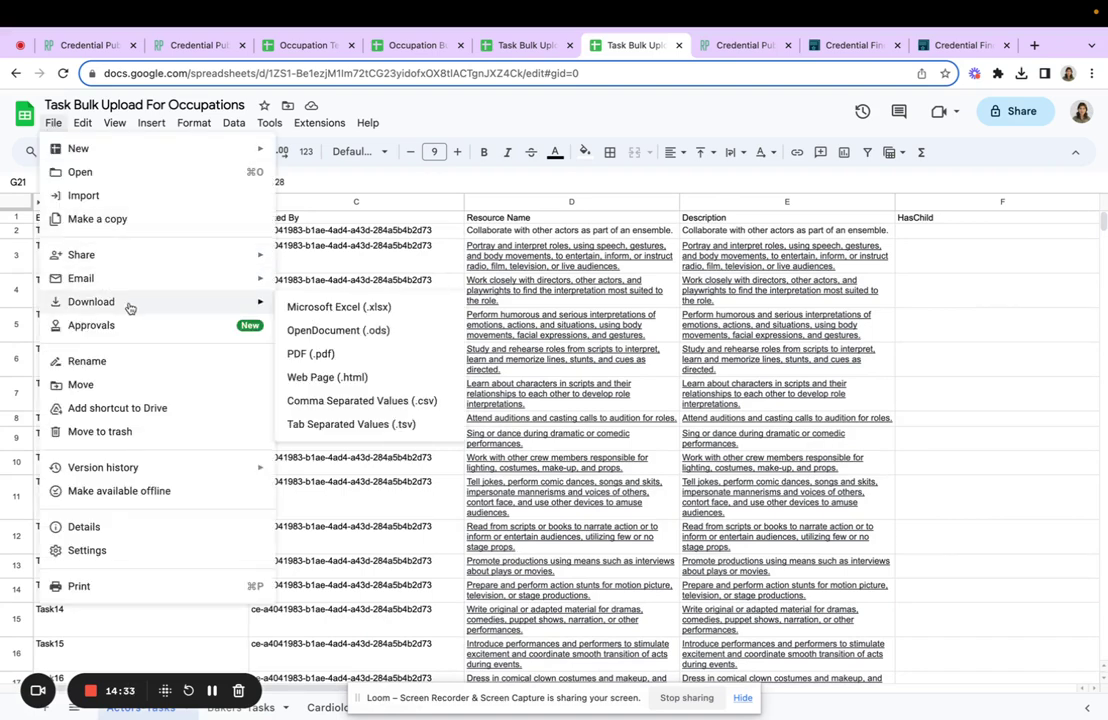
pyautogui.click(325, 400)
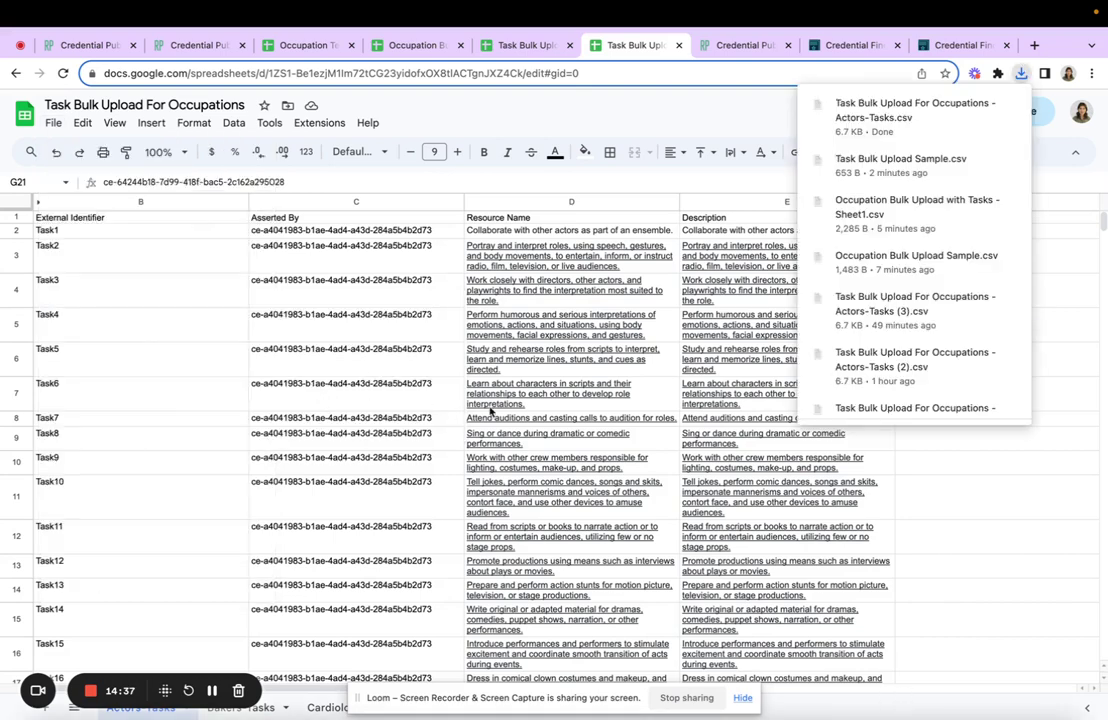
# Return to the Task bulk upload page and choose Task Bulk Upload For Occupations - Actors-Tasks.csv as the file to upload in Step 5.
pyautogui.click(195, 48)
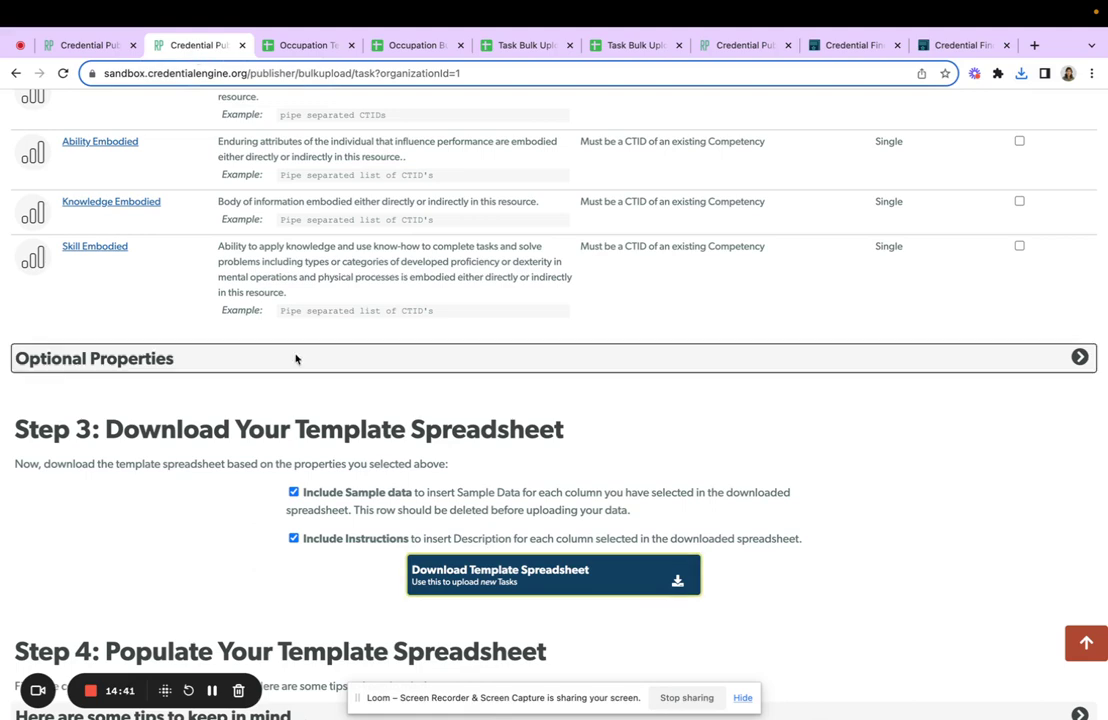
pyautogui.scroll(-2, 302, 420)
pyautogui.scroll(-4, 305, 423)
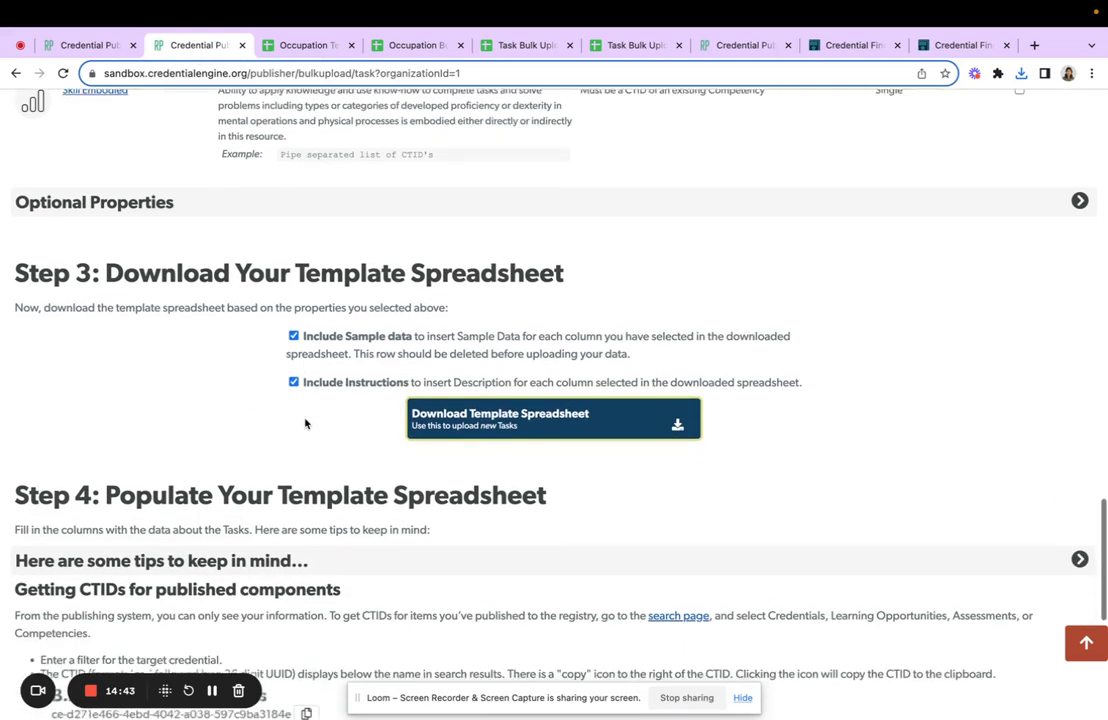
pyautogui.scroll(-1, 430, 448)
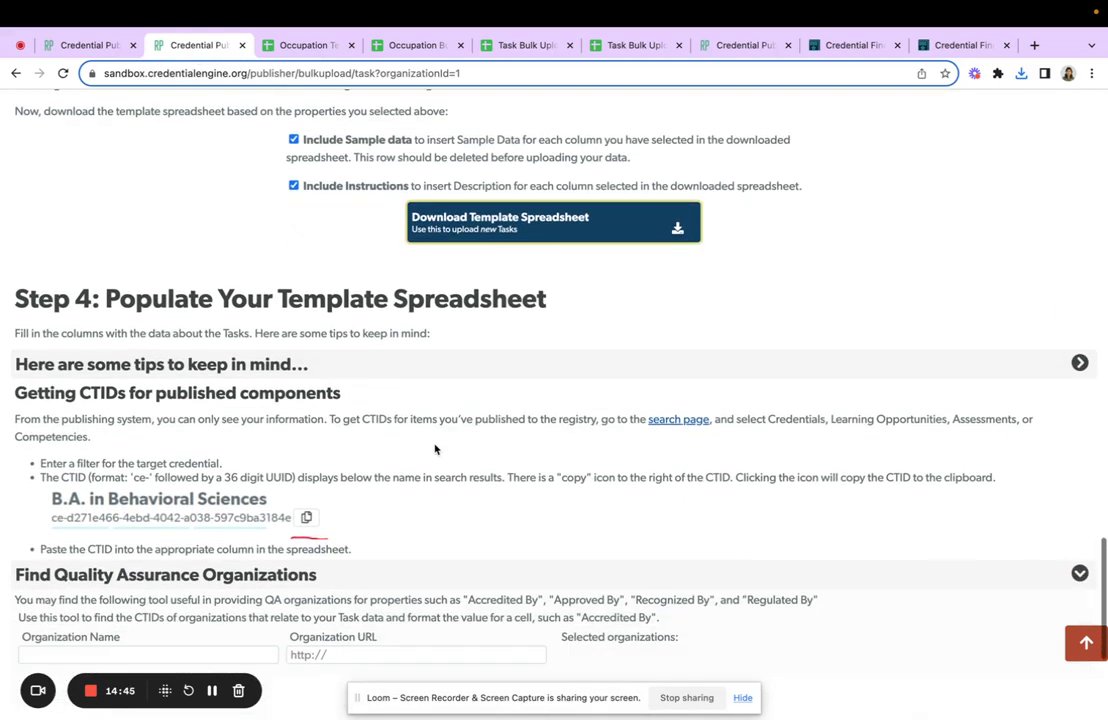
pyautogui.scroll(-2, 472, 485)
pyautogui.scroll(-4, 473, 491)
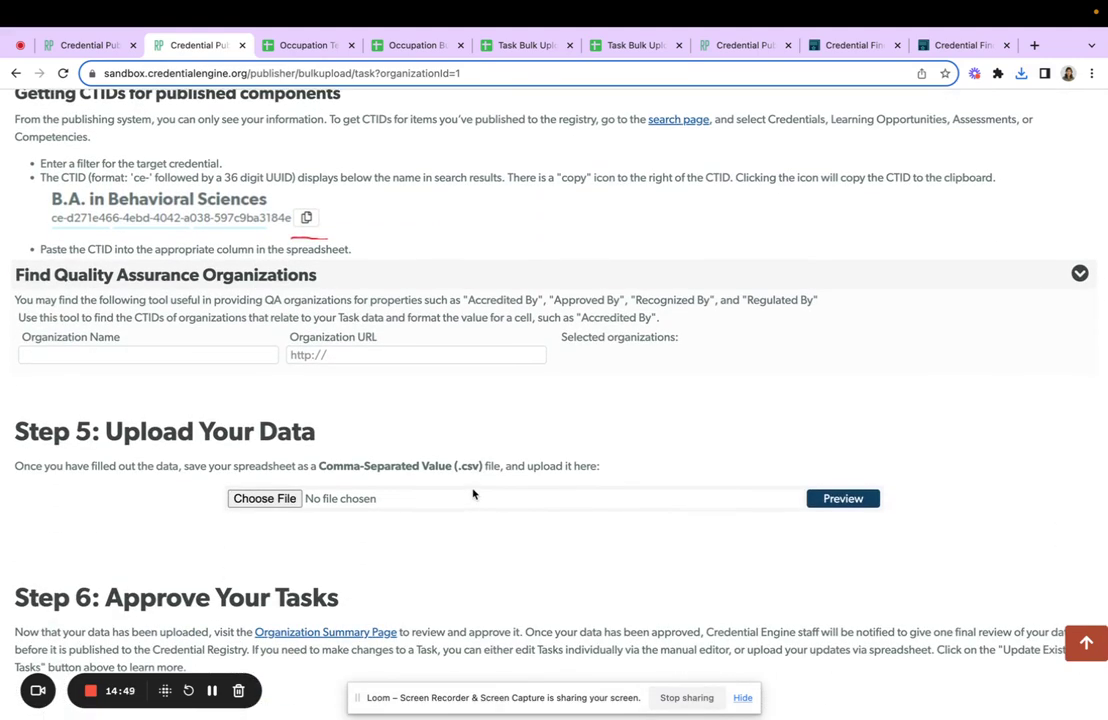
pyautogui.click(267, 499)
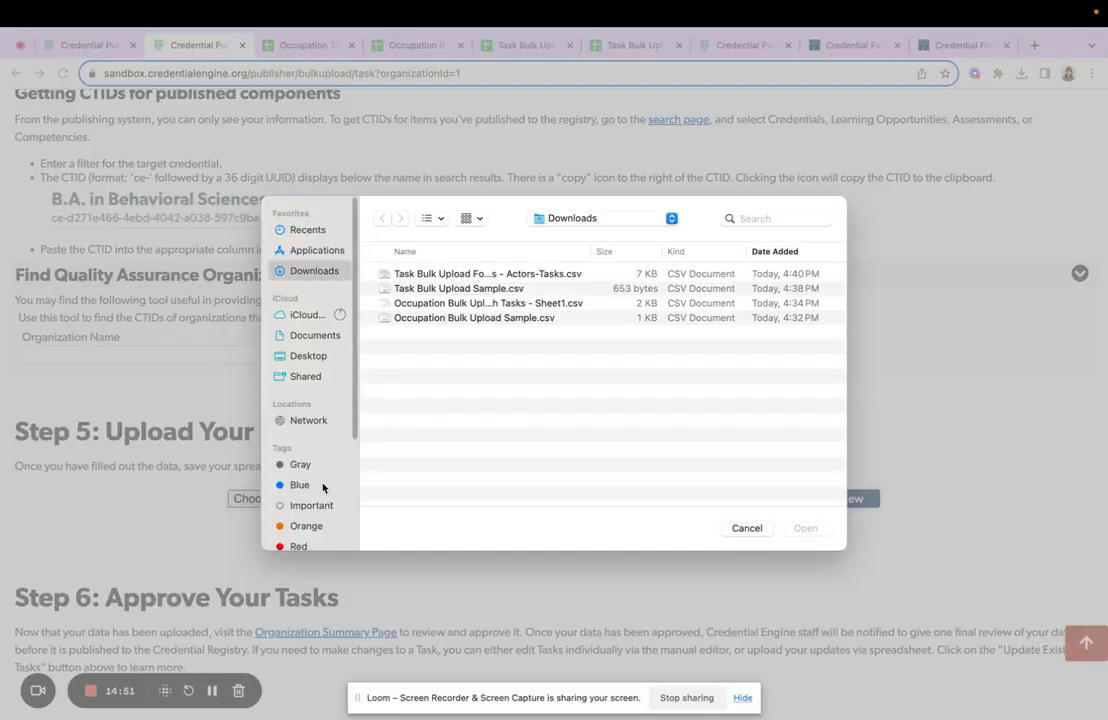
pyautogui.click(447, 275)
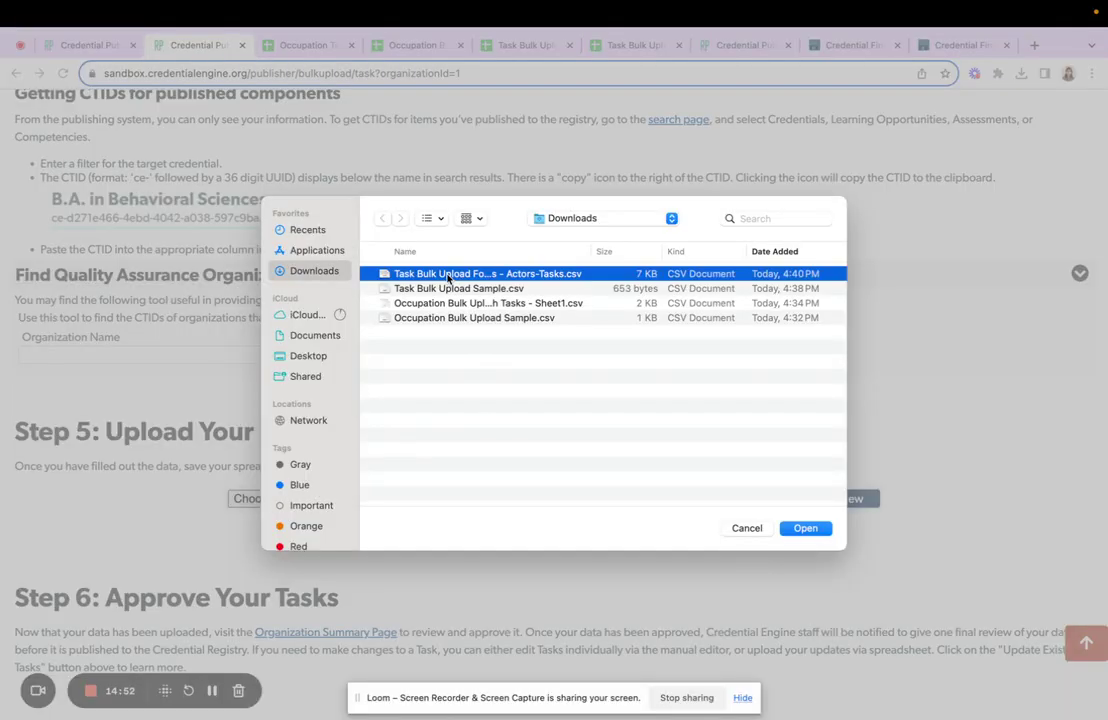
pyautogui.doubleClick(447, 277)
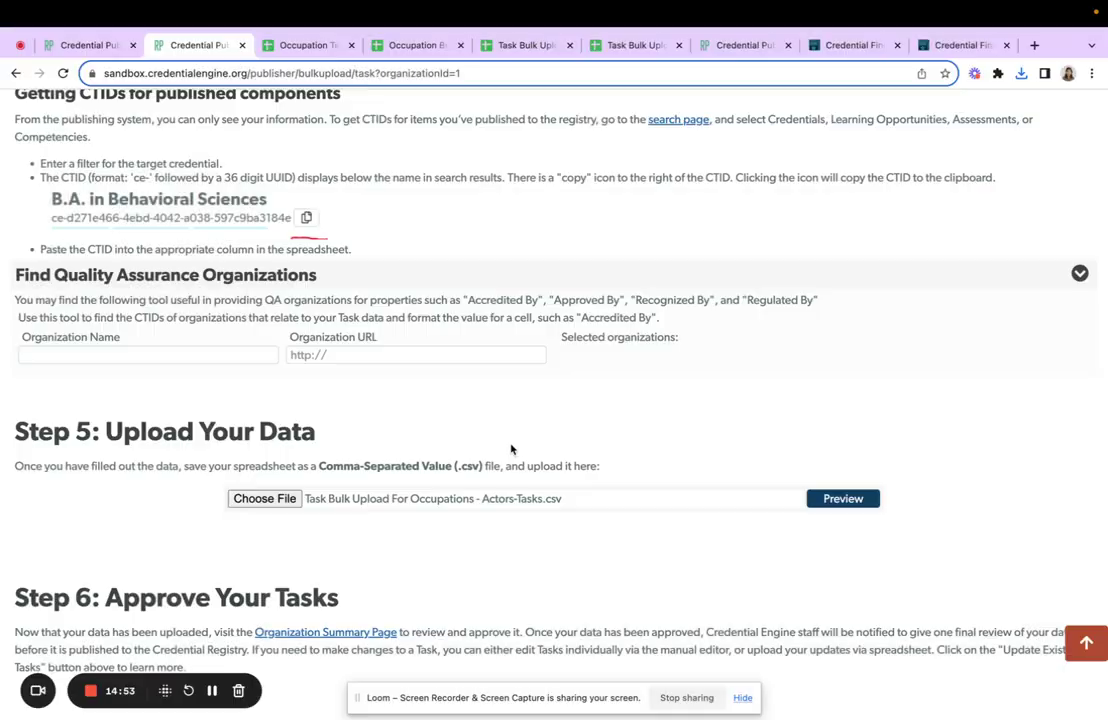
# Preview the chosen Actors-Tasks file and review the loaded task table down to the save option and Step 6.
pyautogui.click(840, 498)
pyautogui.scroll(-2, 604, 501)
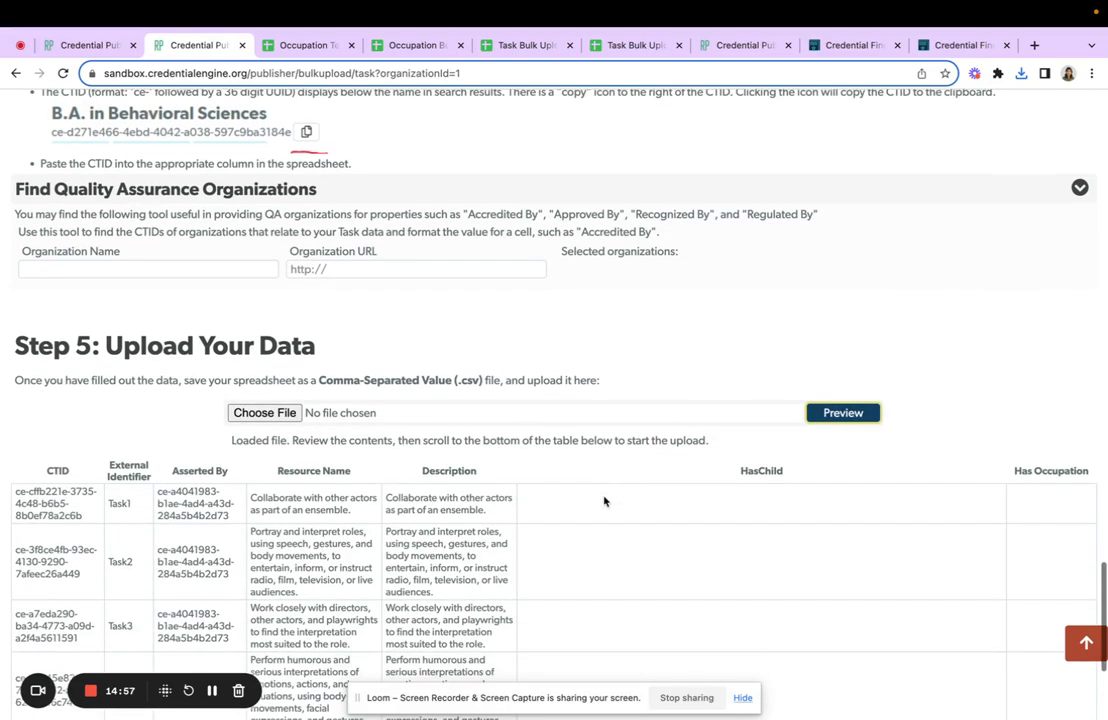
pyautogui.scroll(-5, 604, 501)
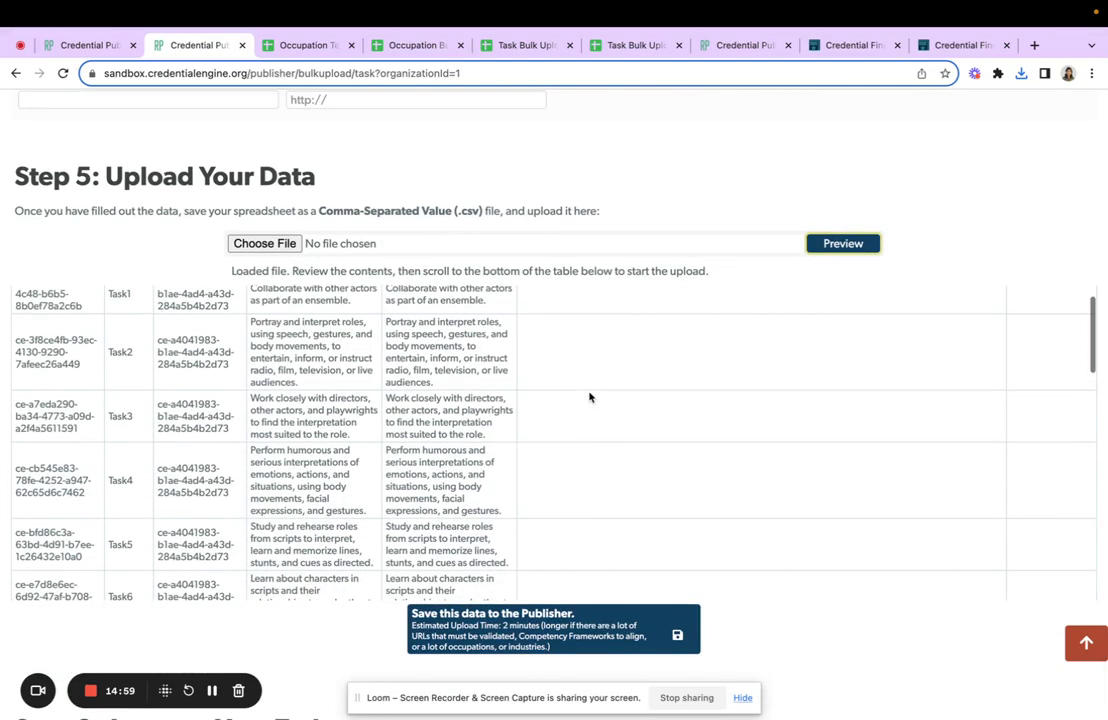
pyautogui.scroll(1, 589, 397)
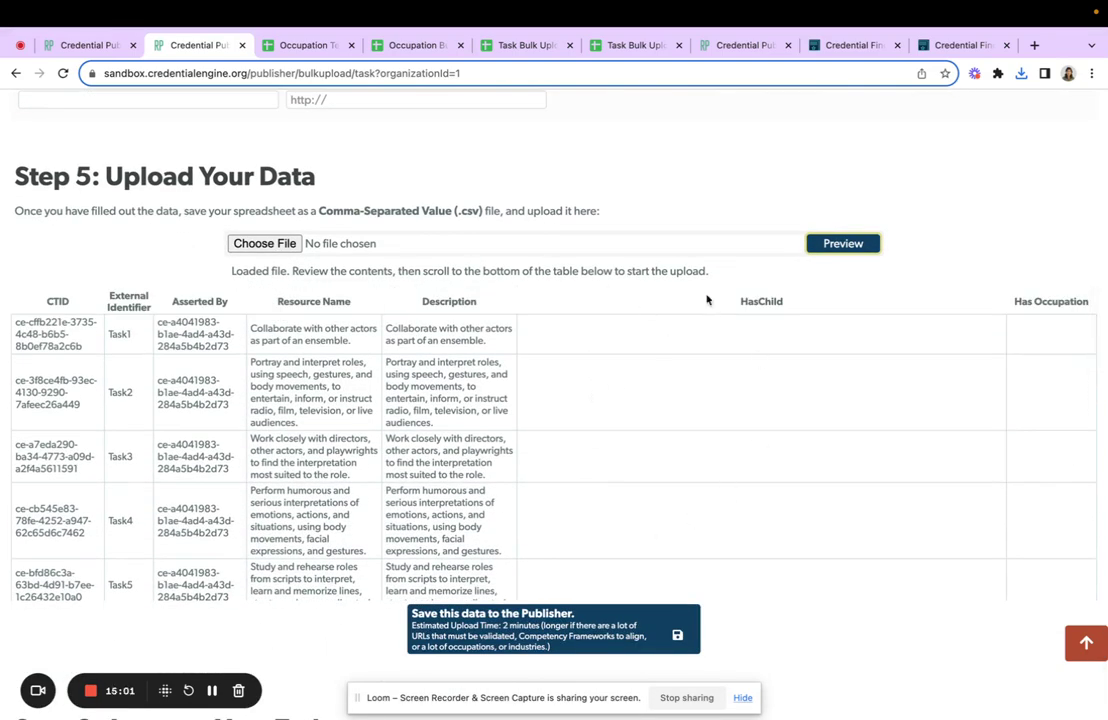
pyautogui.scroll(-2, 678, 198)
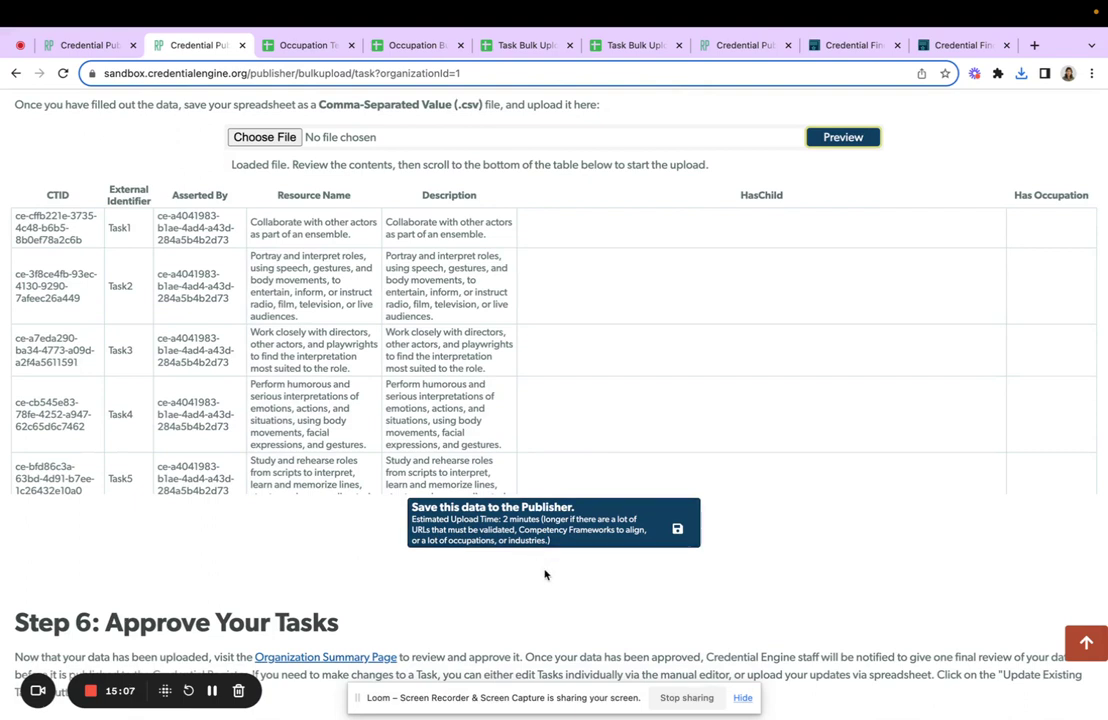
pyautogui.scroll(-1, 544, 574)
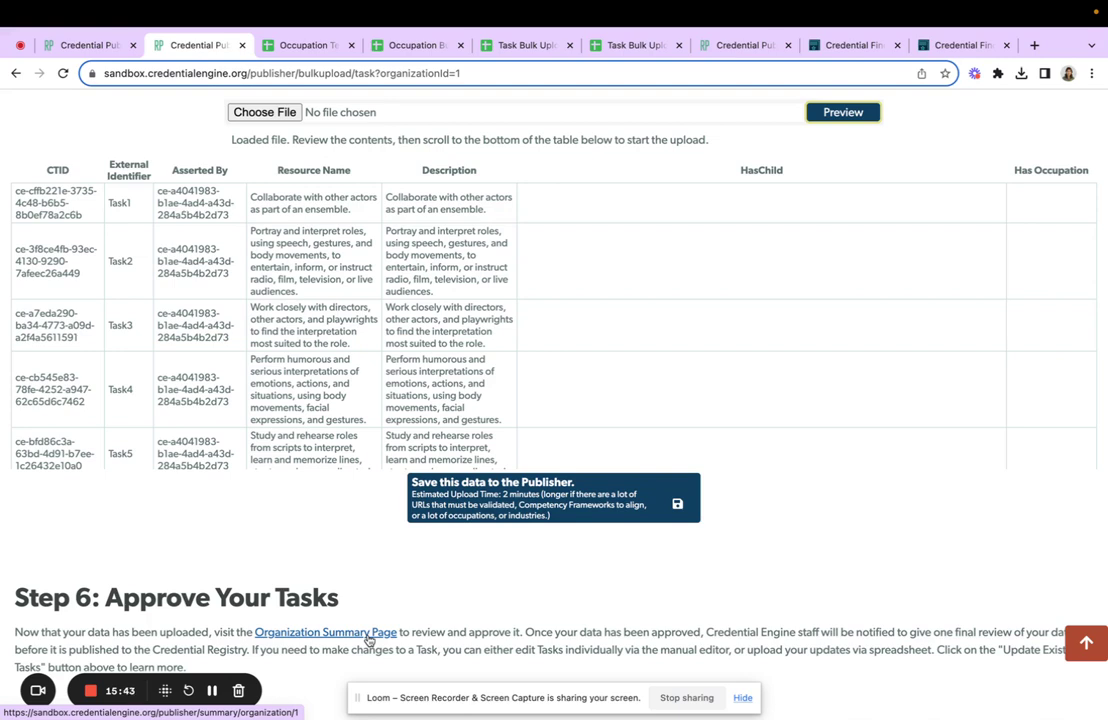
# Switch to the Organization Summary page, list the organization's Occupations and select all of them.
pyautogui.click(727, 47)
pyautogui.click(496, 330)
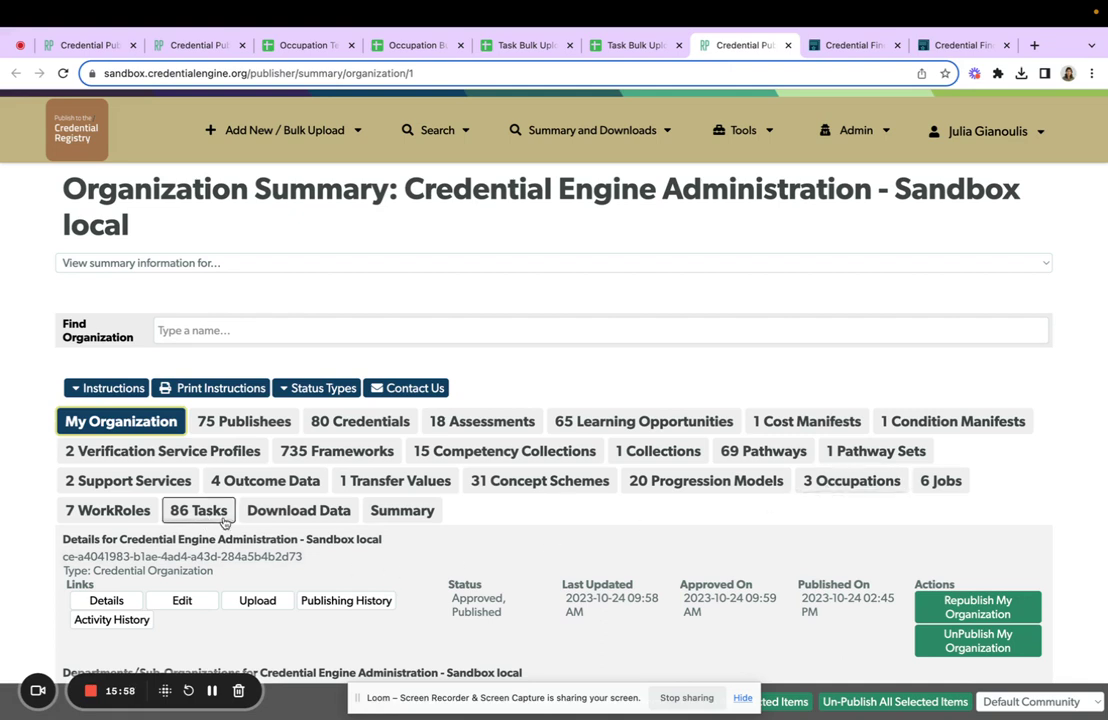
pyautogui.click(823, 482)
pyautogui.scroll(-2, 759, 559)
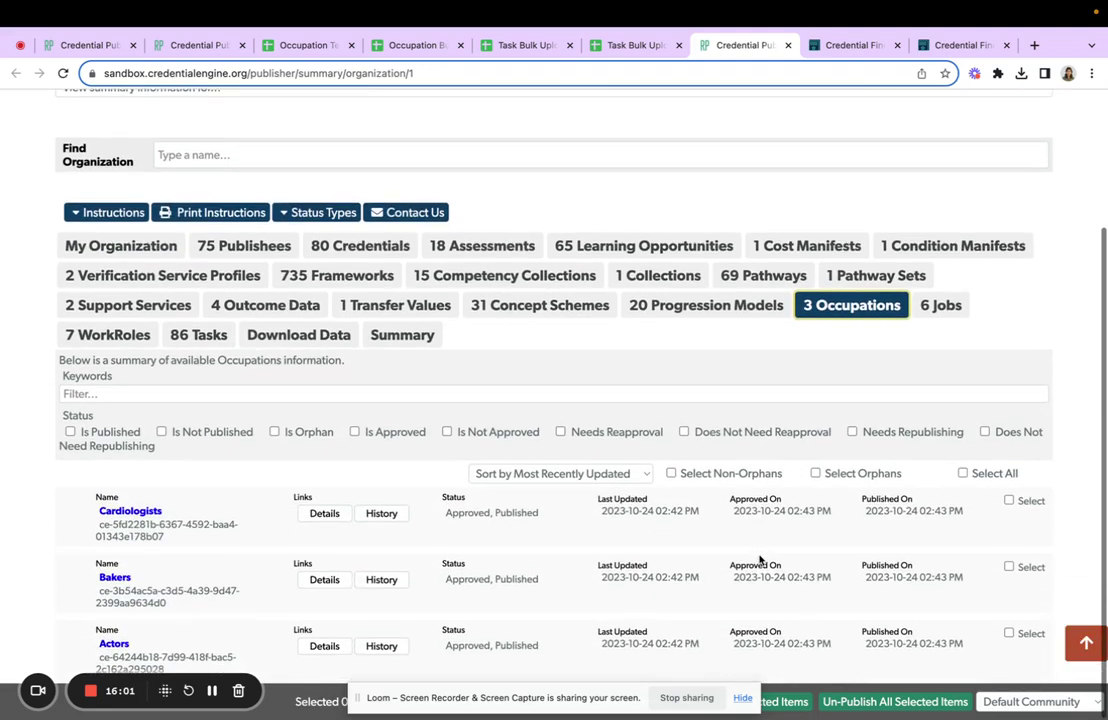
pyautogui.click(982, 478)
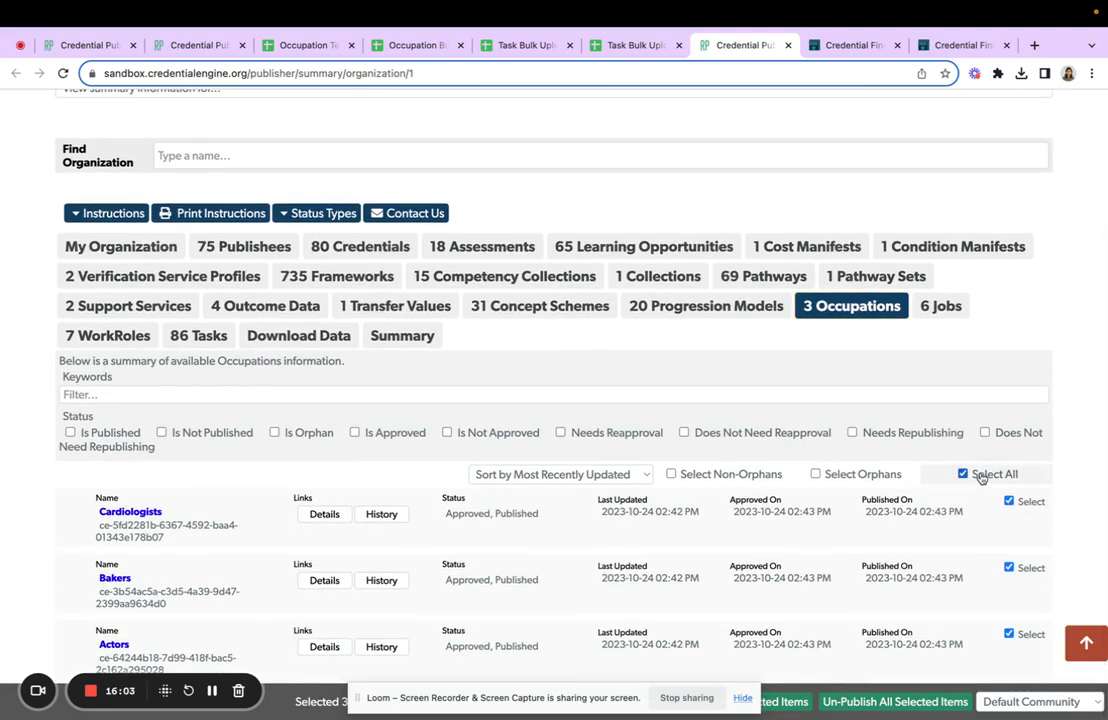
pyautogui.click(744, 698)
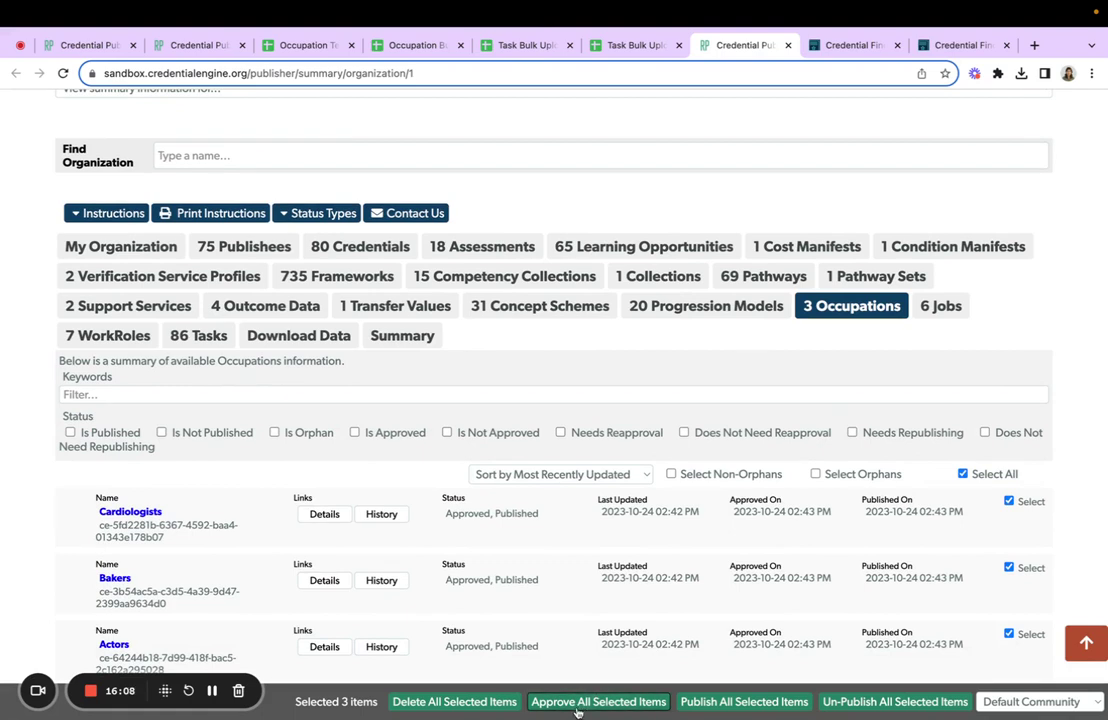
# List the organization's Tasks on the summary page and select all of them.
pyautogui.click(200, 339)
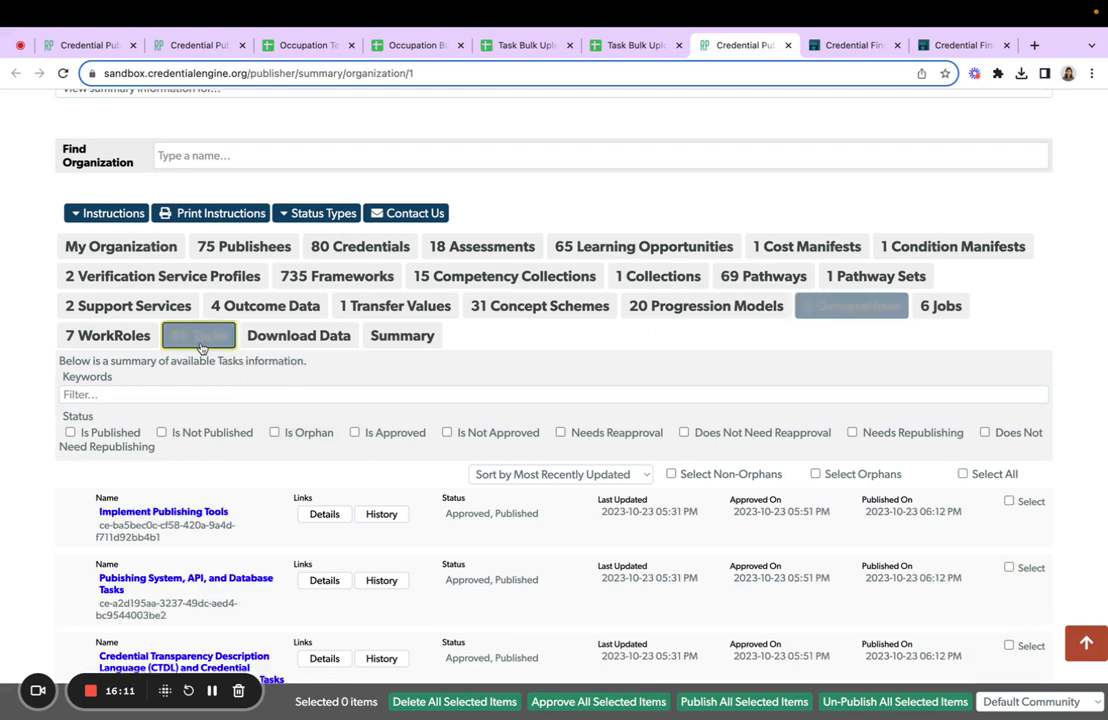
pyautogui.click(963, 474)
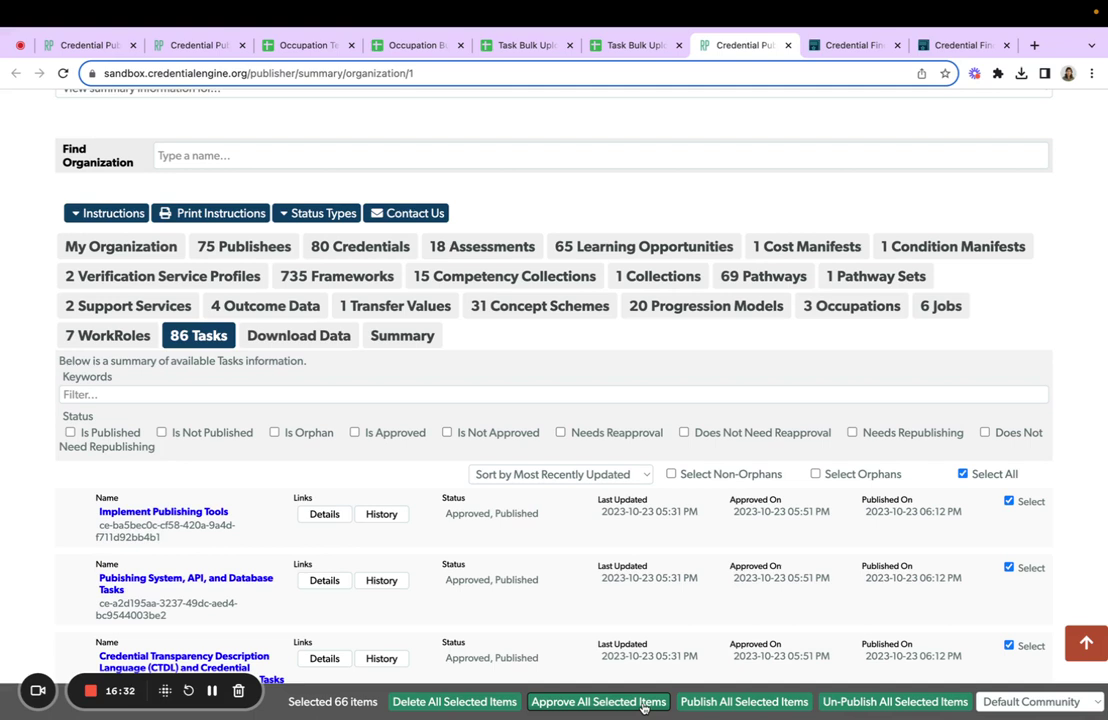
pyautogui.click(773, 396)
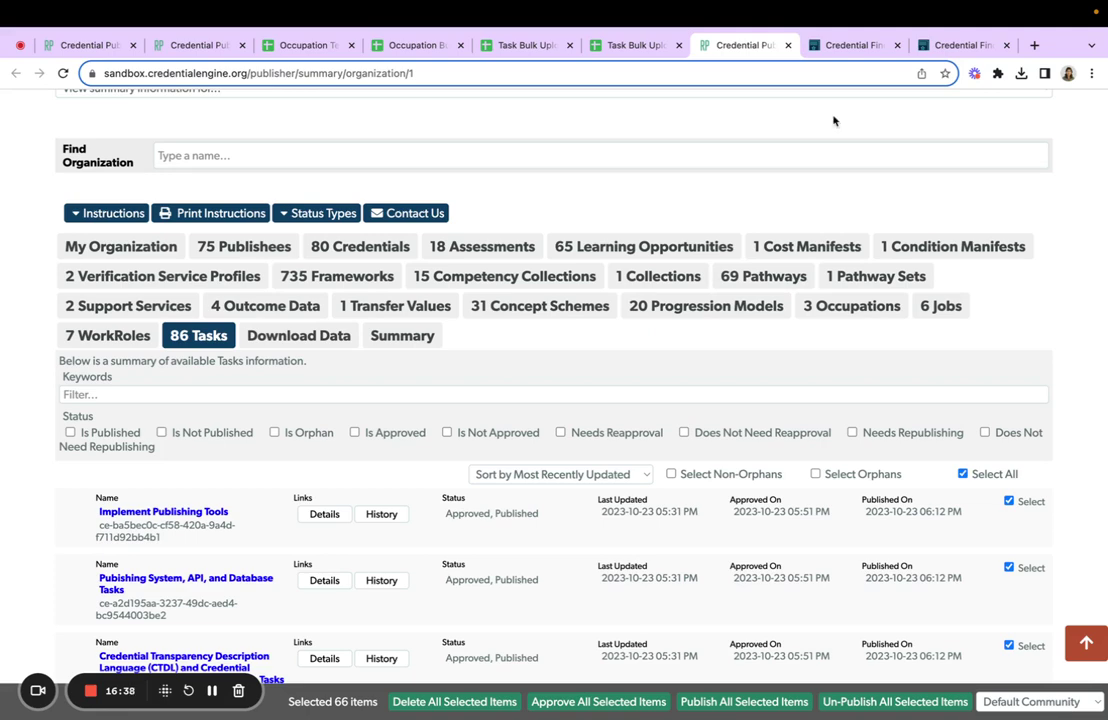
# Switch to the Actors occupation in Credential Finder and examine its description, occupation codes, coded notation and alternate names.
pyautogui.click(831, 50)
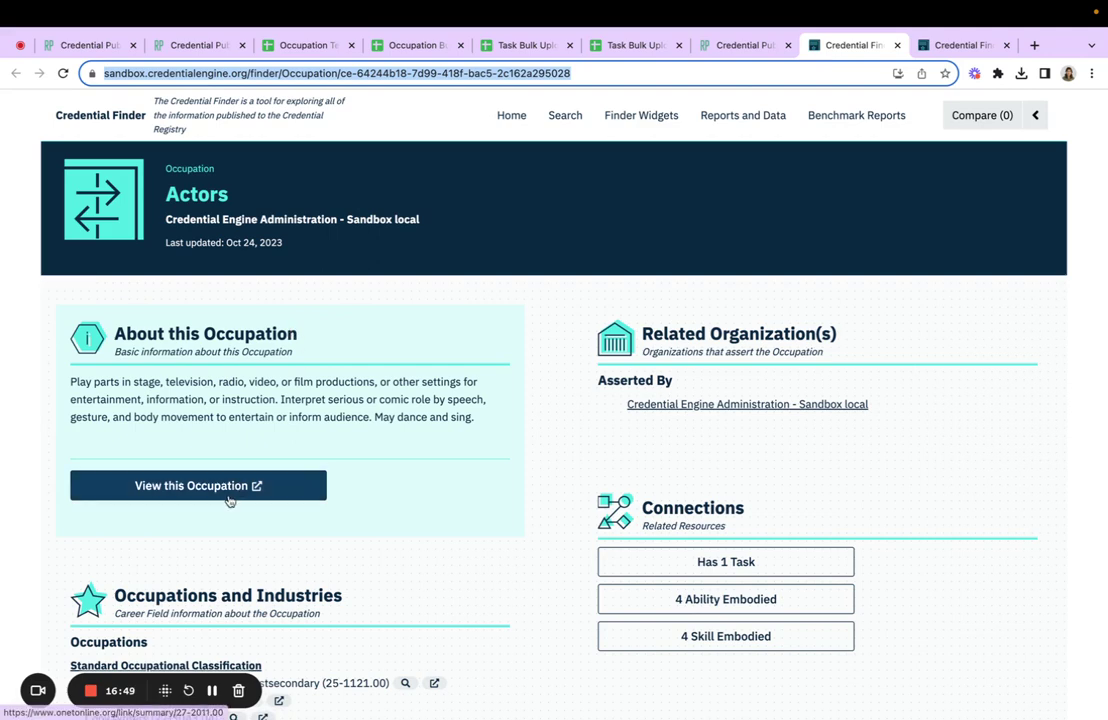
pyautogui.scroll(-3, 284, 562)
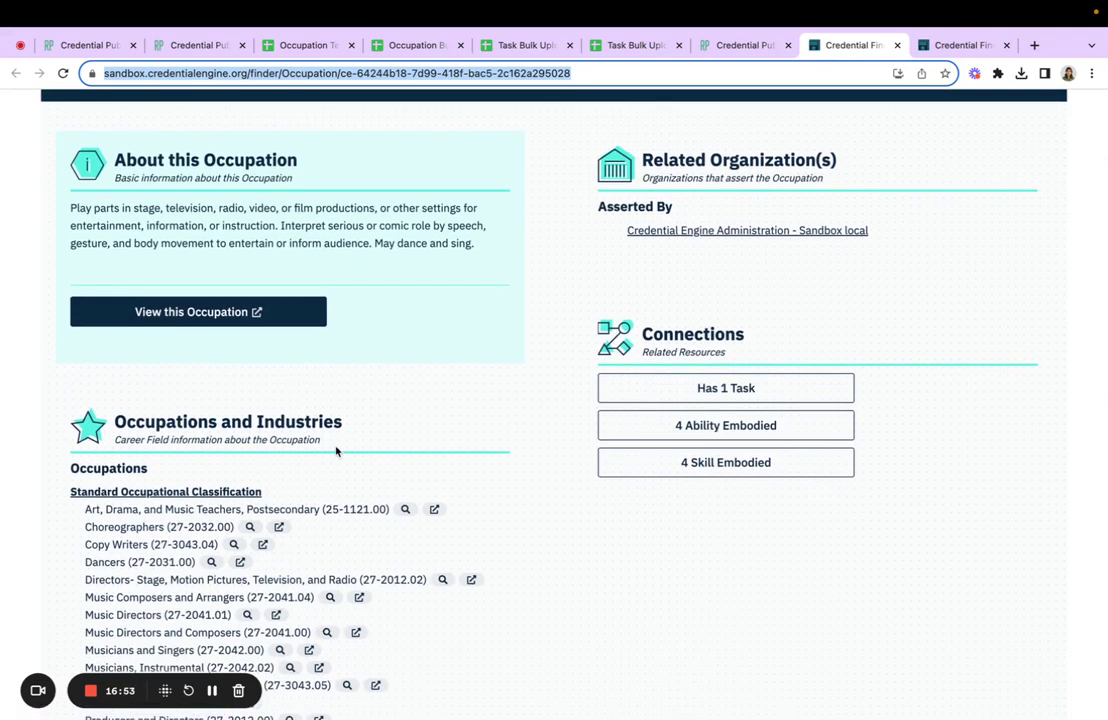
pyautogui.scroll(-7, 336, 452)
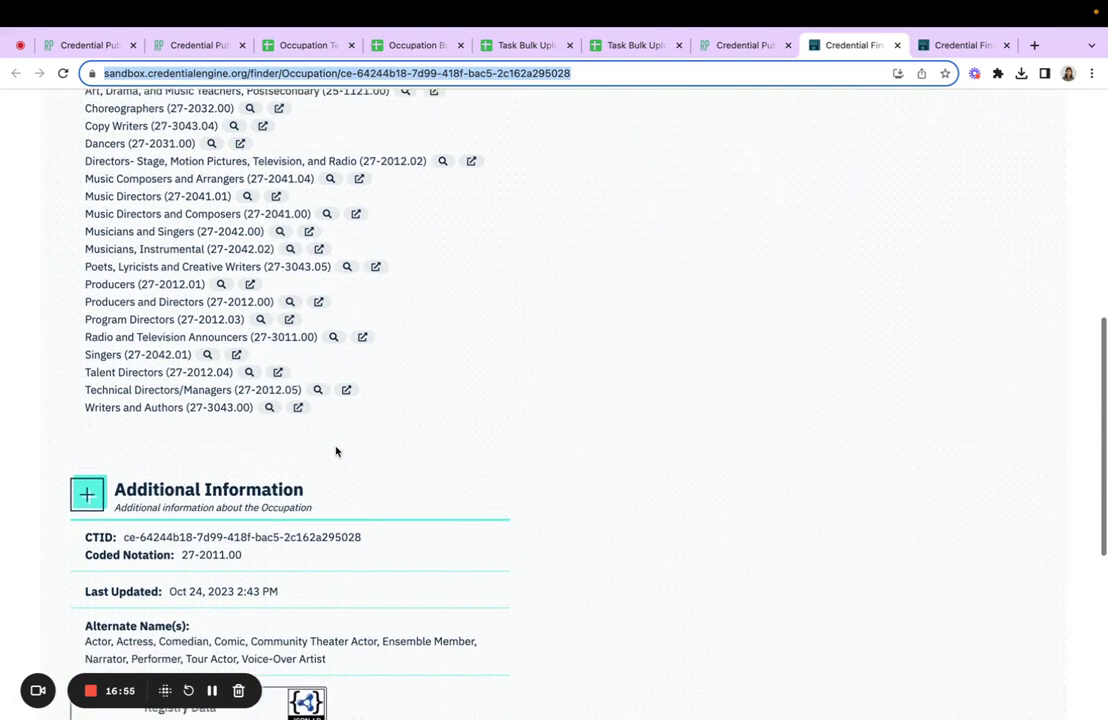
pyautogui.moveTo(248, 542); pyautogui.dragTo(183, 543)
pyautogui.click(183, 542)
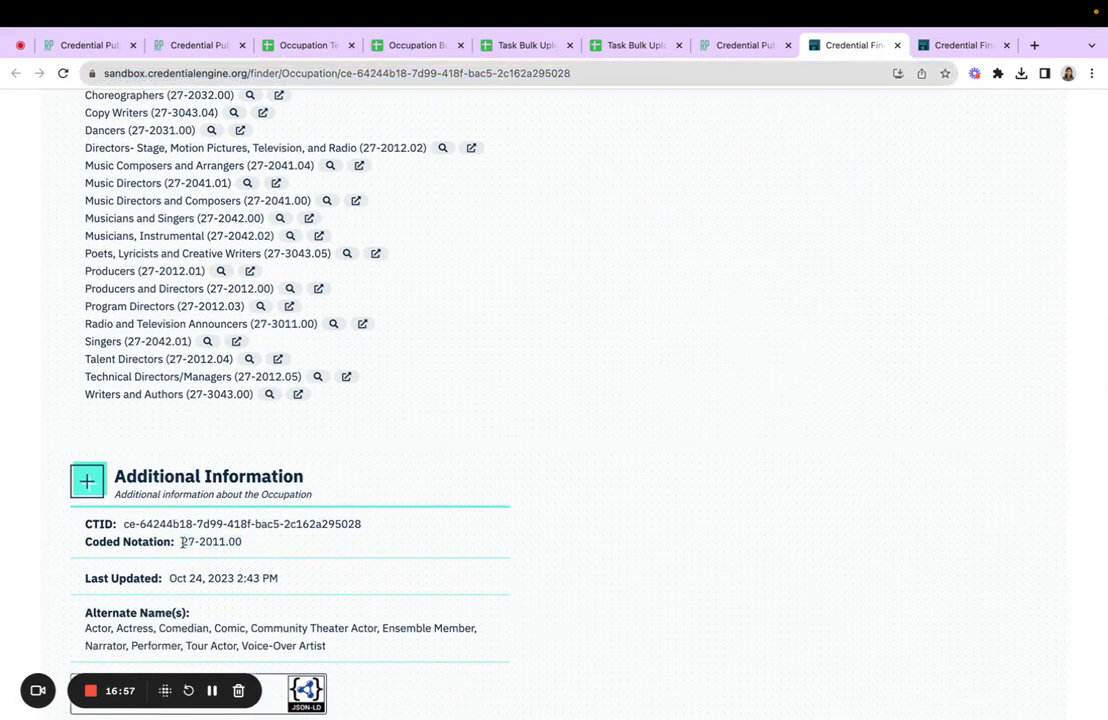
pyautogui.tripleClick(358, 620)
pyautogui.click(358, 621)
pyautogui.scroll(5, 655, 500)
pyautogui.scroll(2, 655, 500)
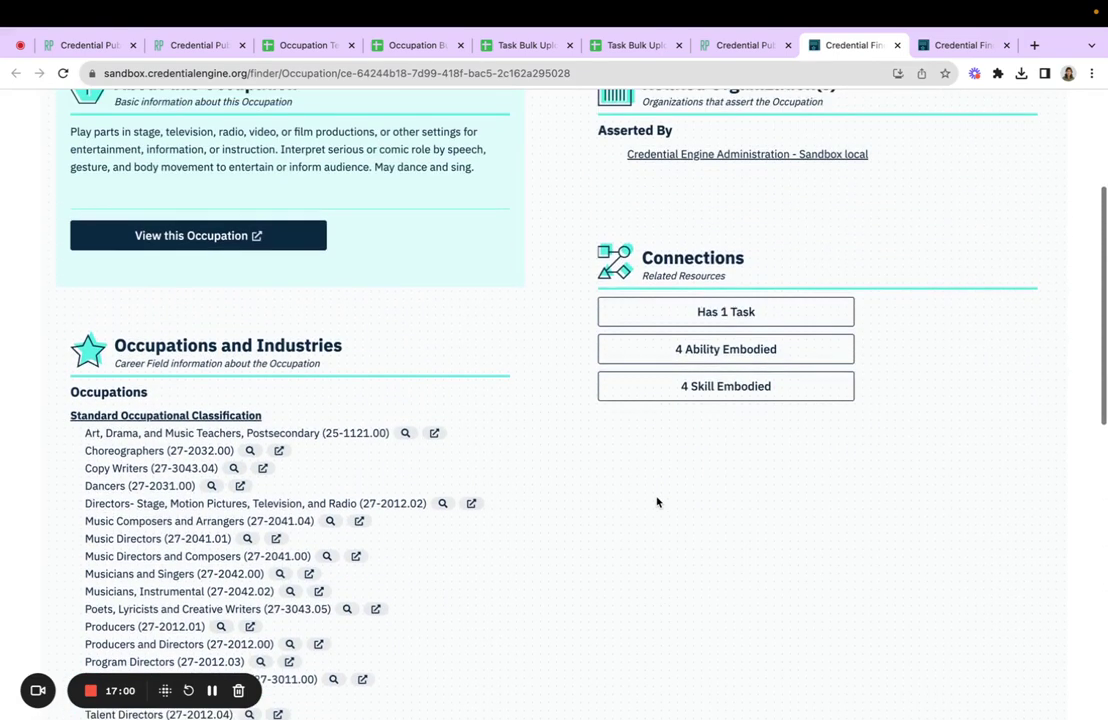
# Examine the task, embodied abilities and embodied skills listed under the Actors occupation's Connections.
pyautogui.click(644, 391)
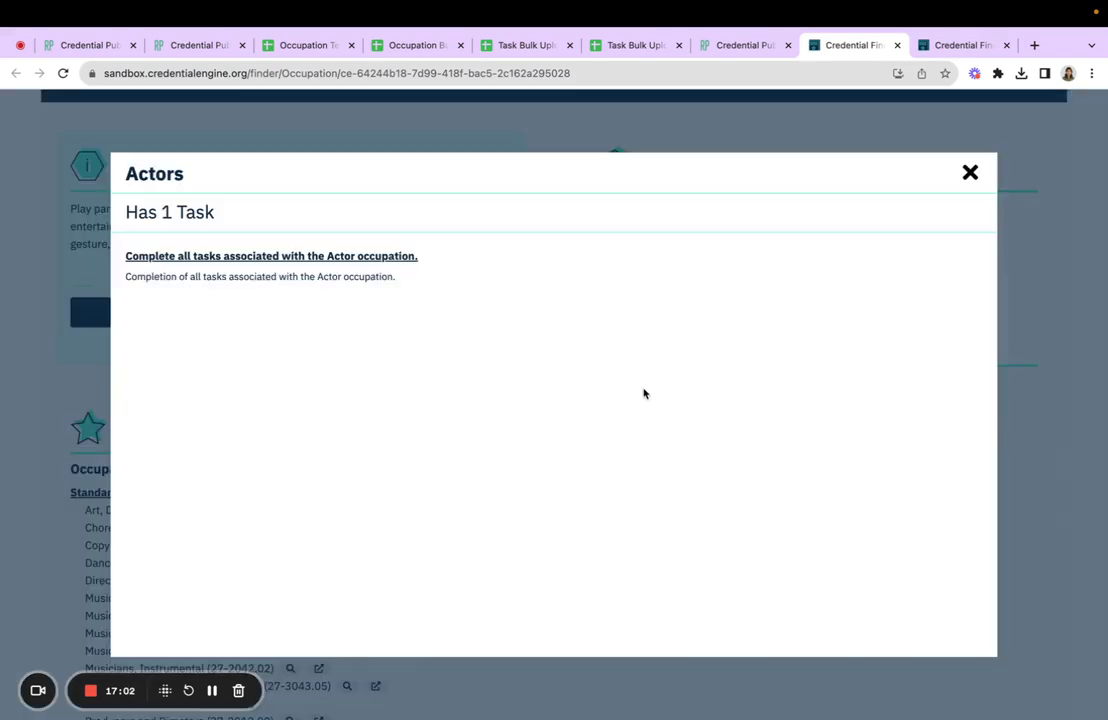
pyautogui.click(963, 176)
pyautogui.click(705, 438)
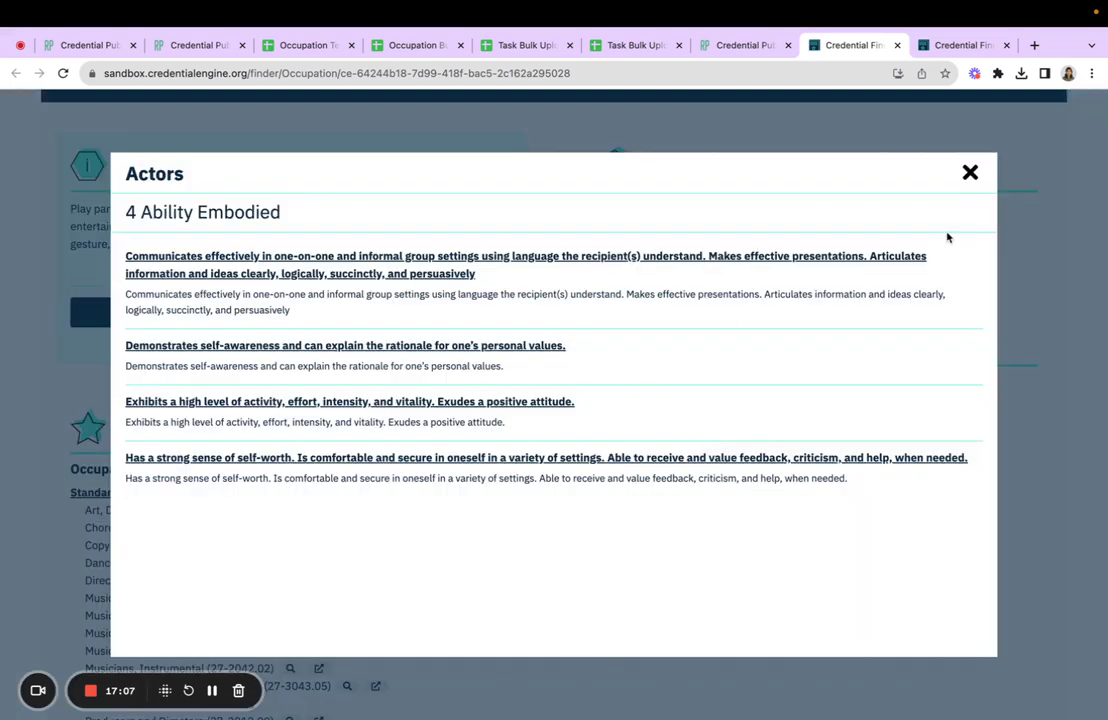
pyautogui.click(968, 180)
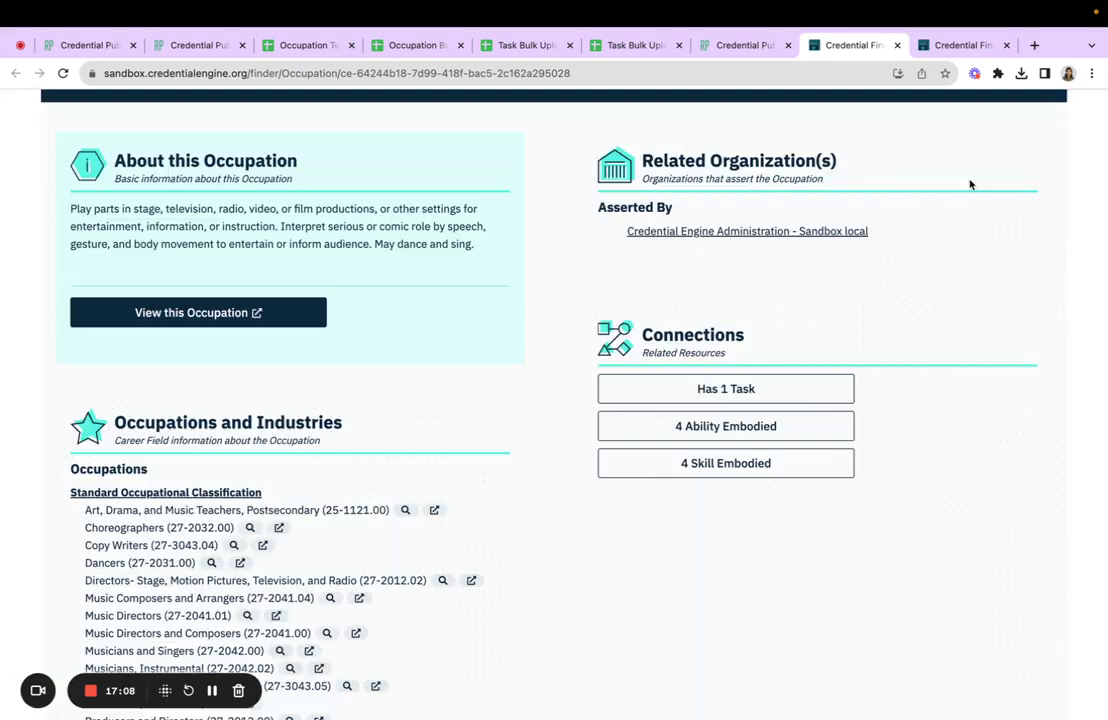
pyautogui.click(715, 465)
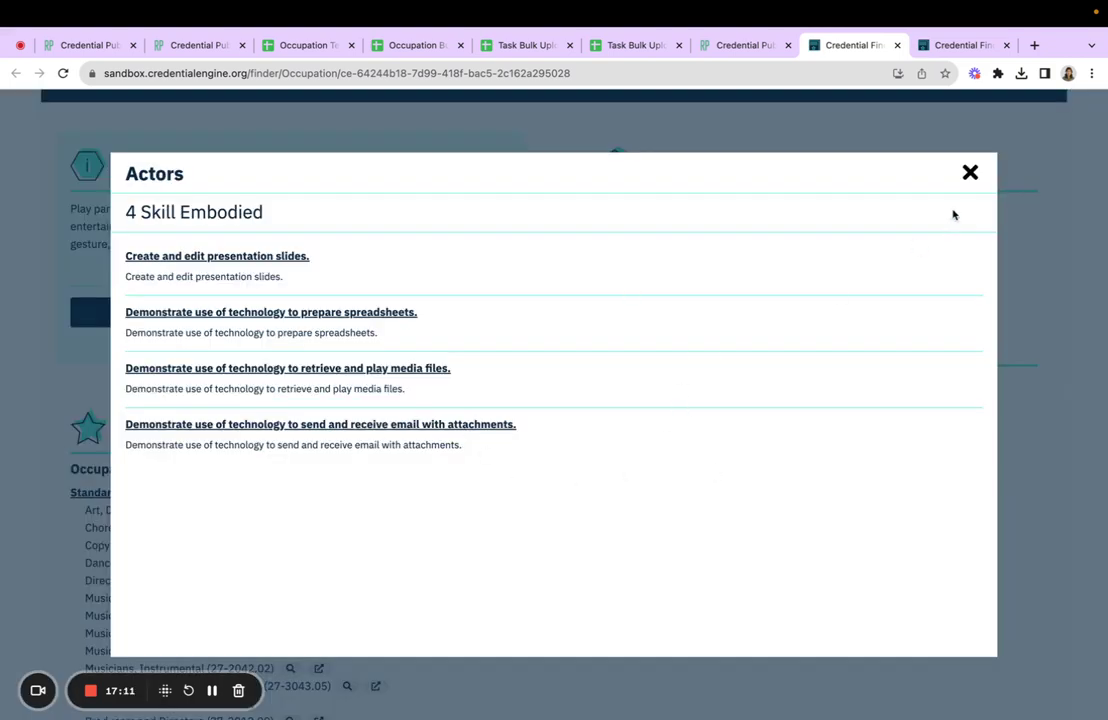
pyautogui.click(966, 176)
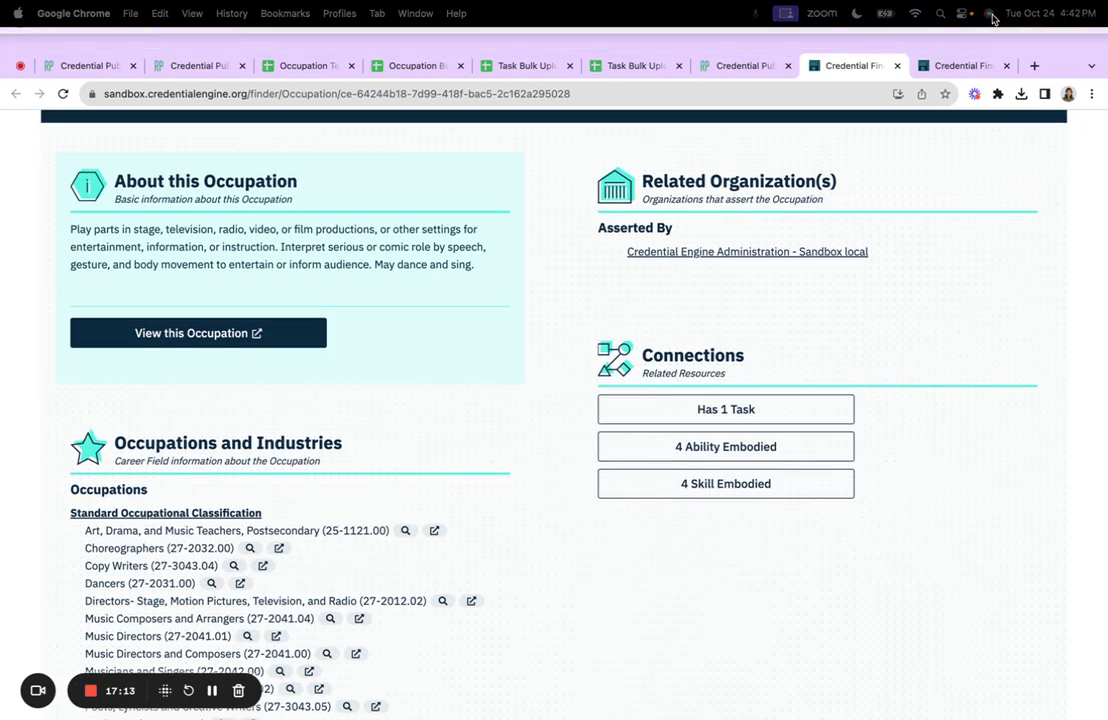
# Switch to the "Complete all tasks associated with the Actor occupation." page and examine its child tasks and linked occupation.
pyautogui.click(810, 390)
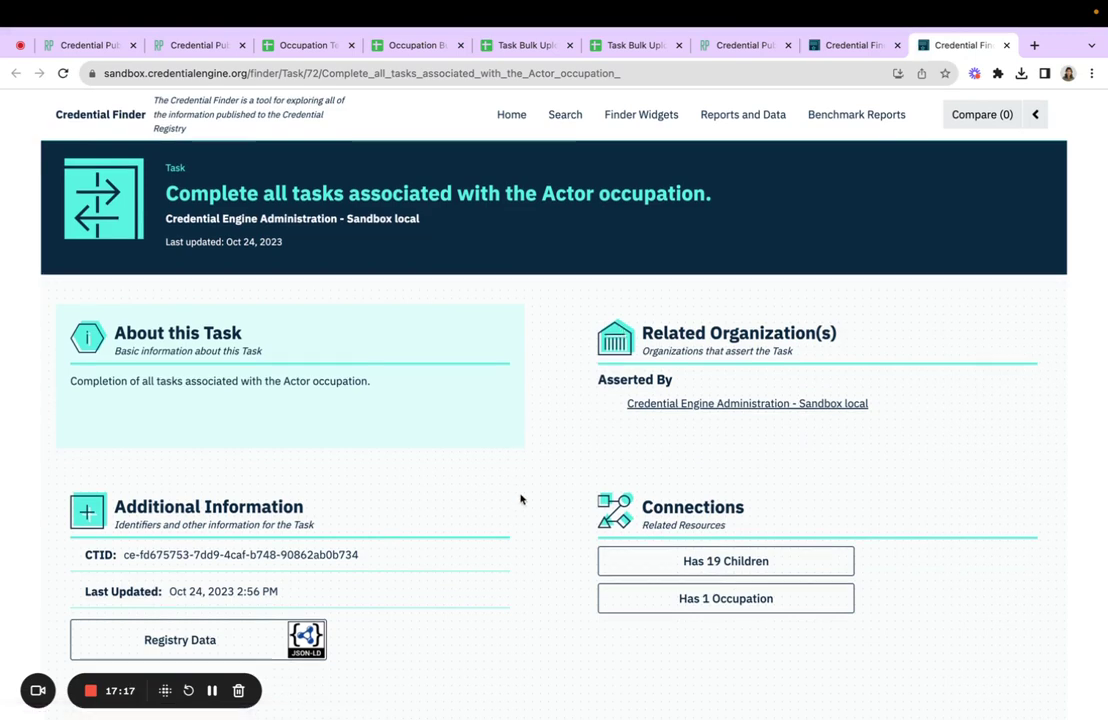
pyautogui.scroll(-2, 519, 497)
pyautogui.click(640, 462)
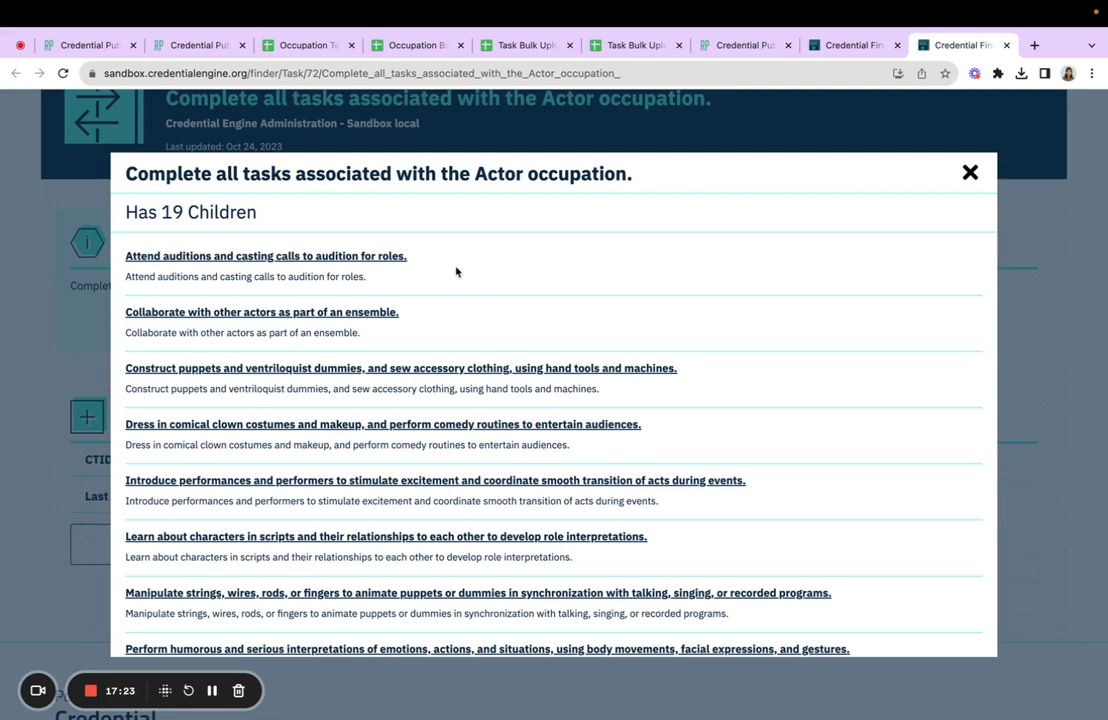
pyautogui.click(969, 172)
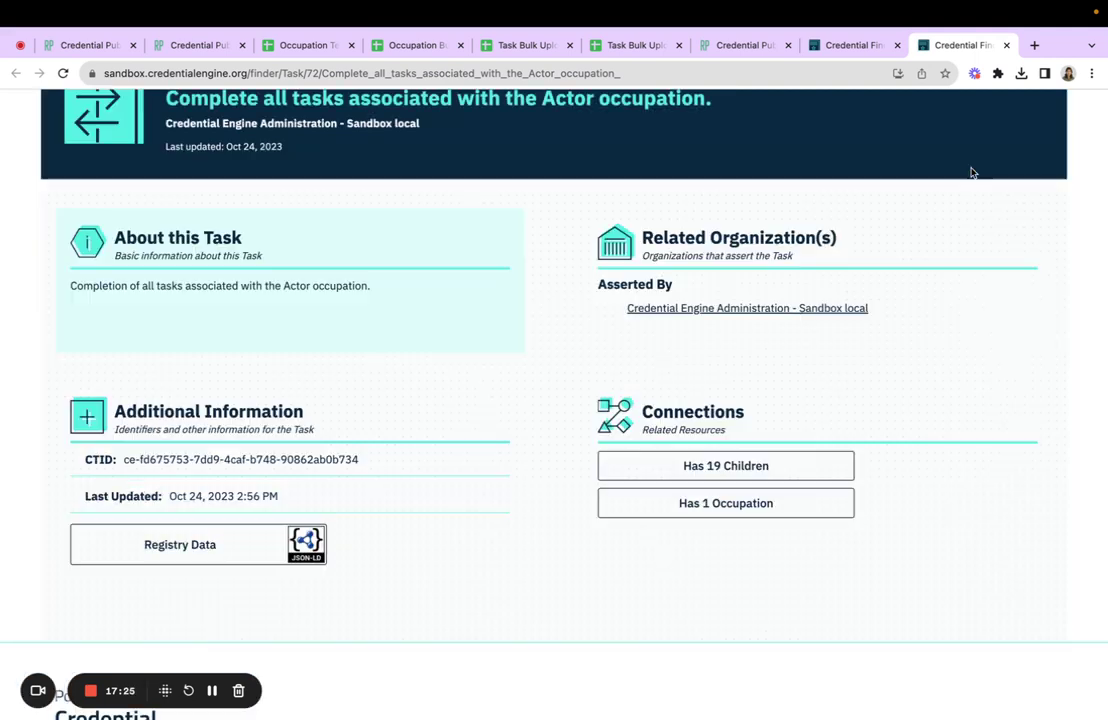
pyautogui.click(804, 507)
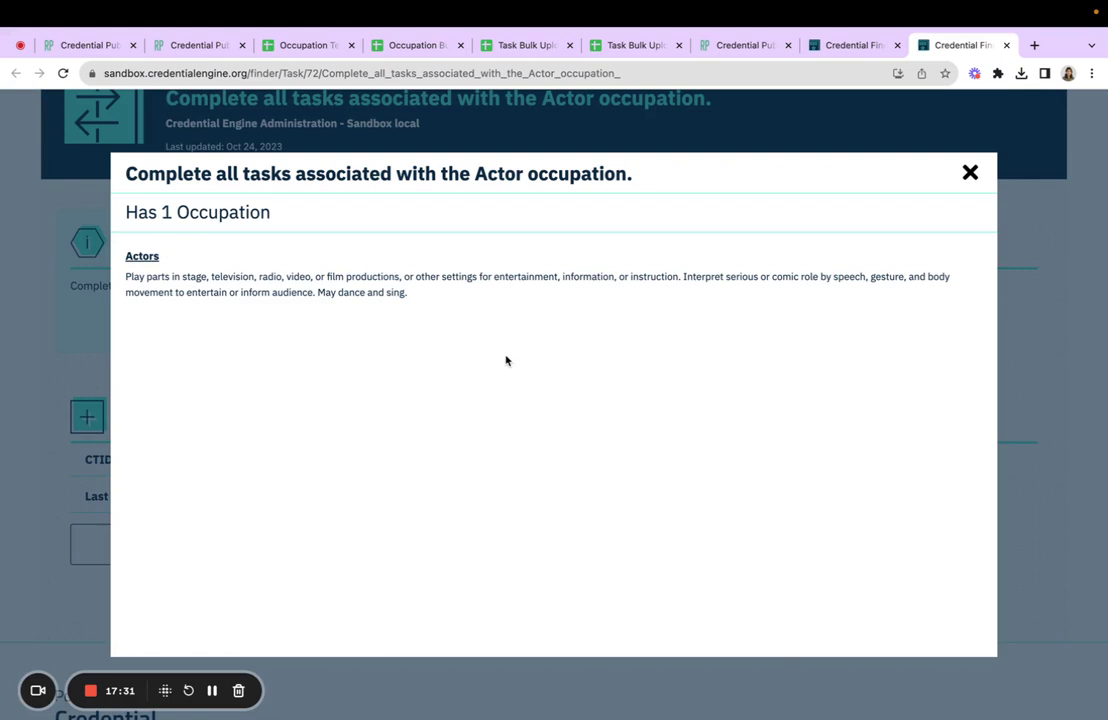
pyautogui.click(970, 174)
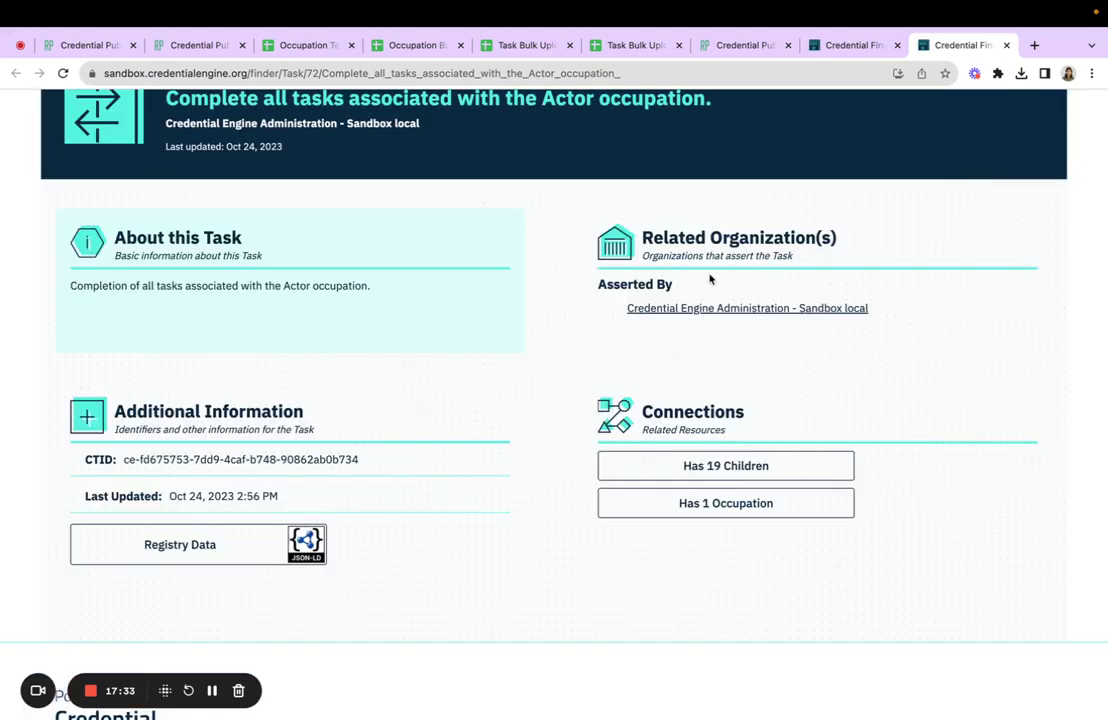